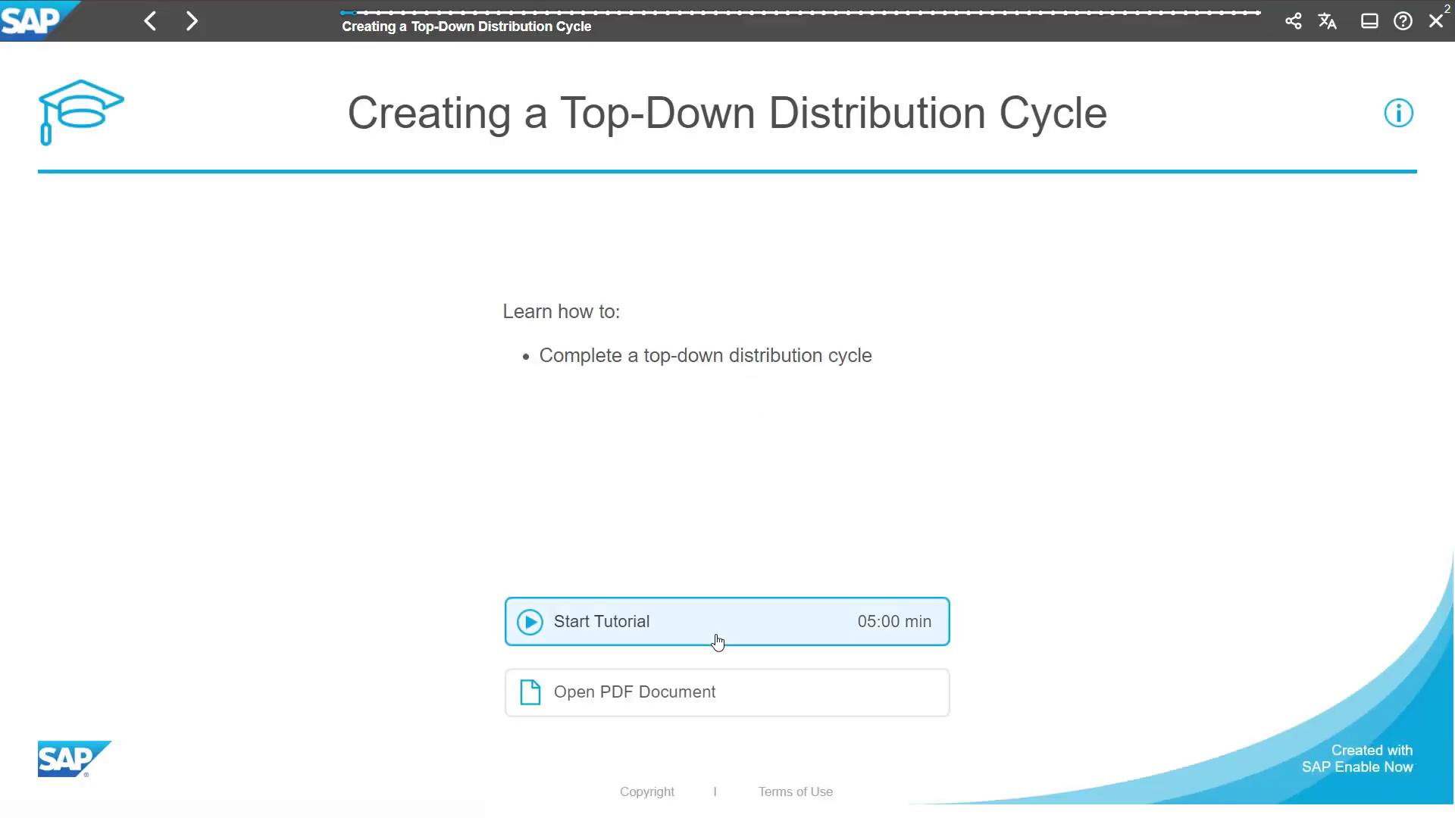
- Start the interactive tutorial and begin creating a new cycle without filters in Manage Allocations
{"action": "left_click", "coordinate": [716, 639]}
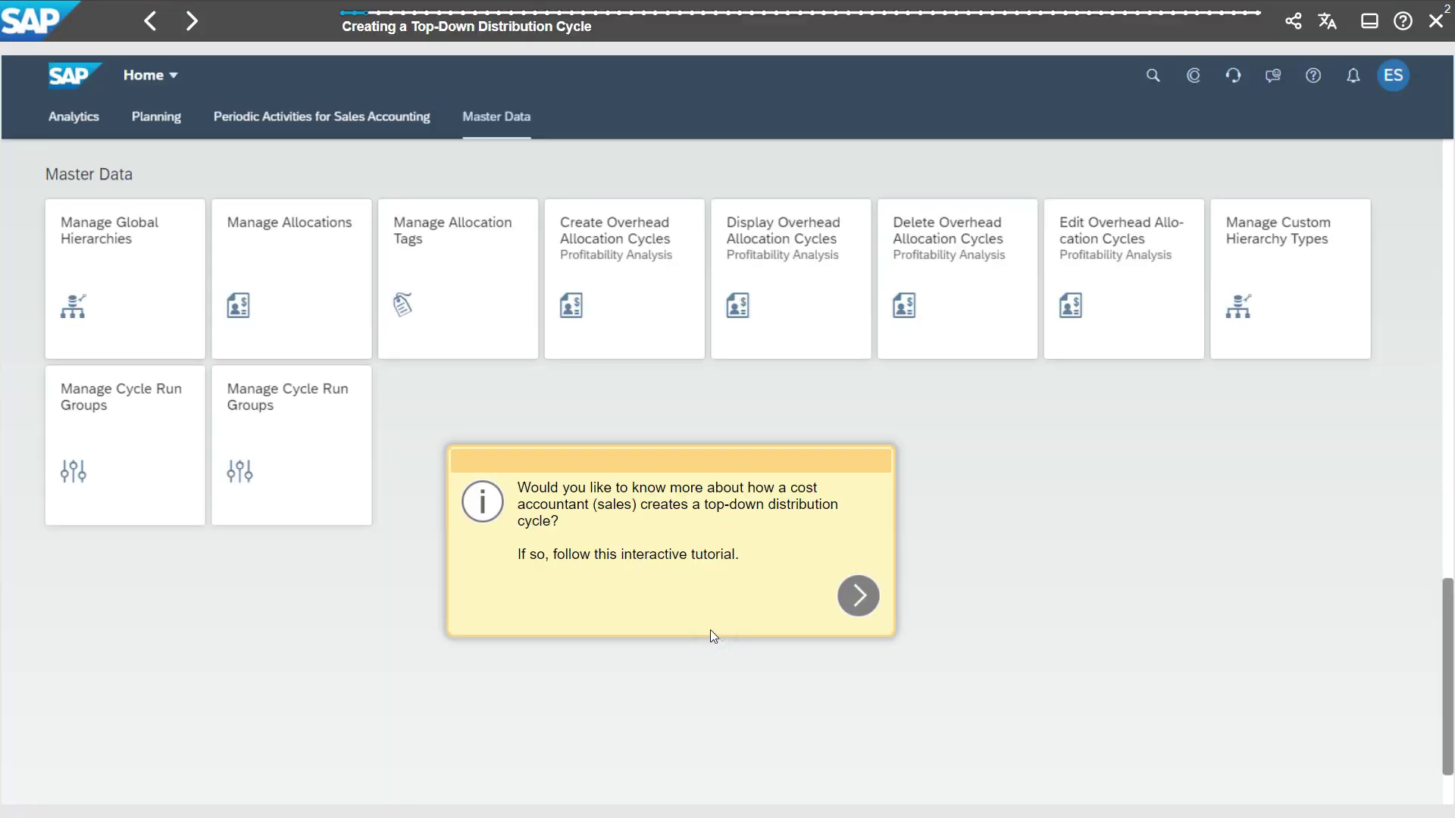
{"action": "left_click", "coordinate": [858, 596]}
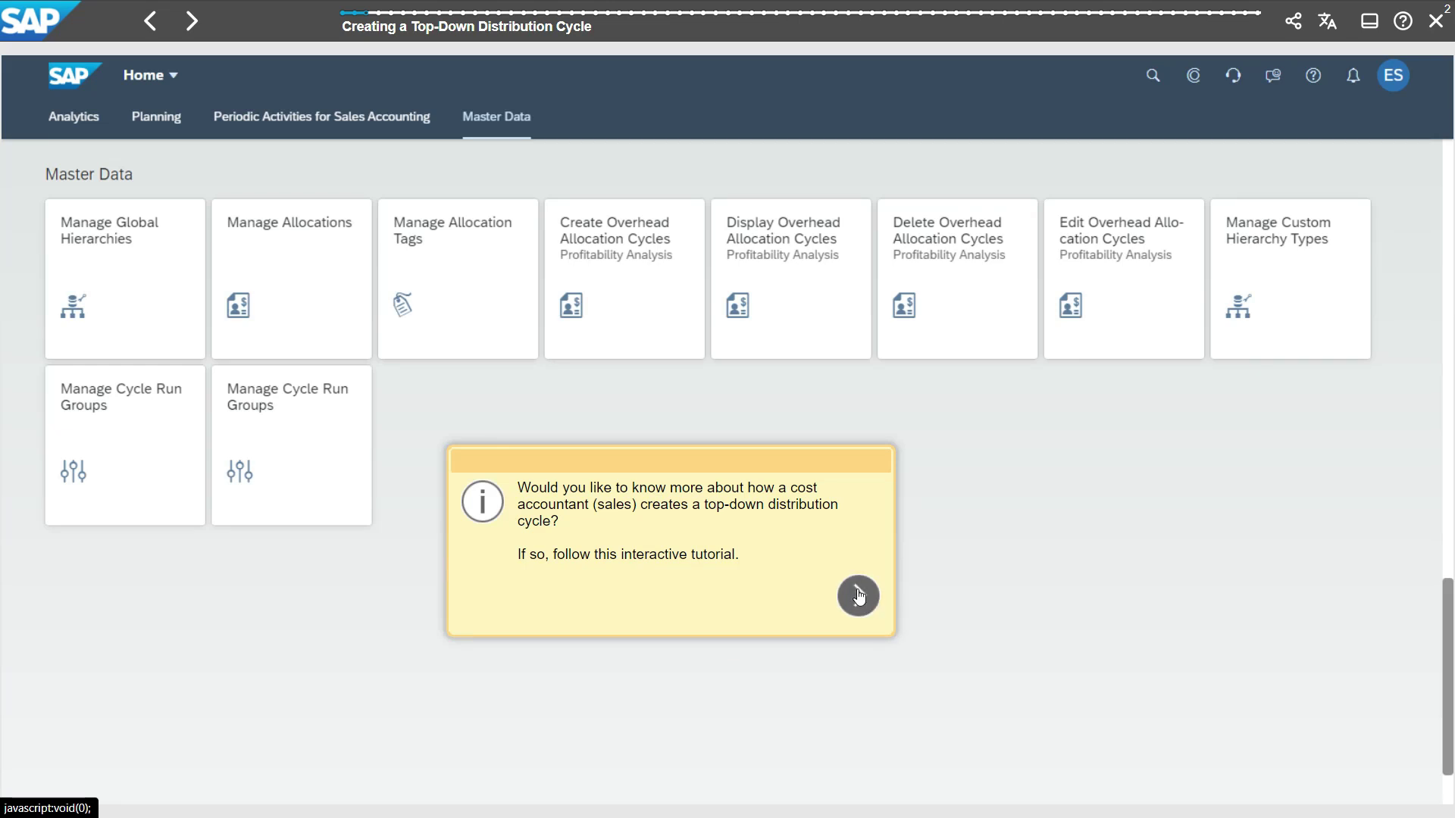
{"action": "left_click", "coordinate": [310, 296]}
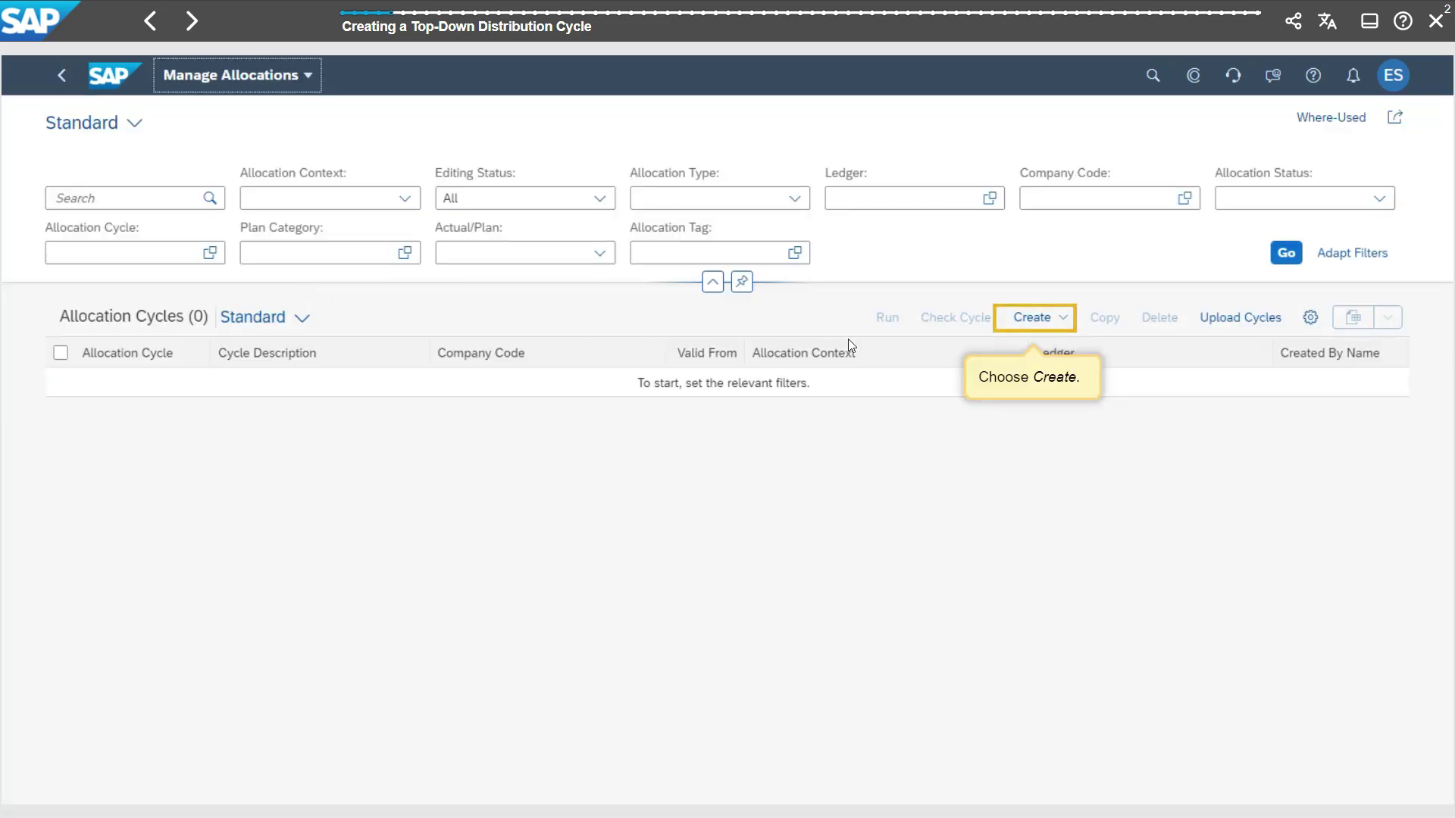
{"action": "left_click", "coordinate": [1050, 324]}
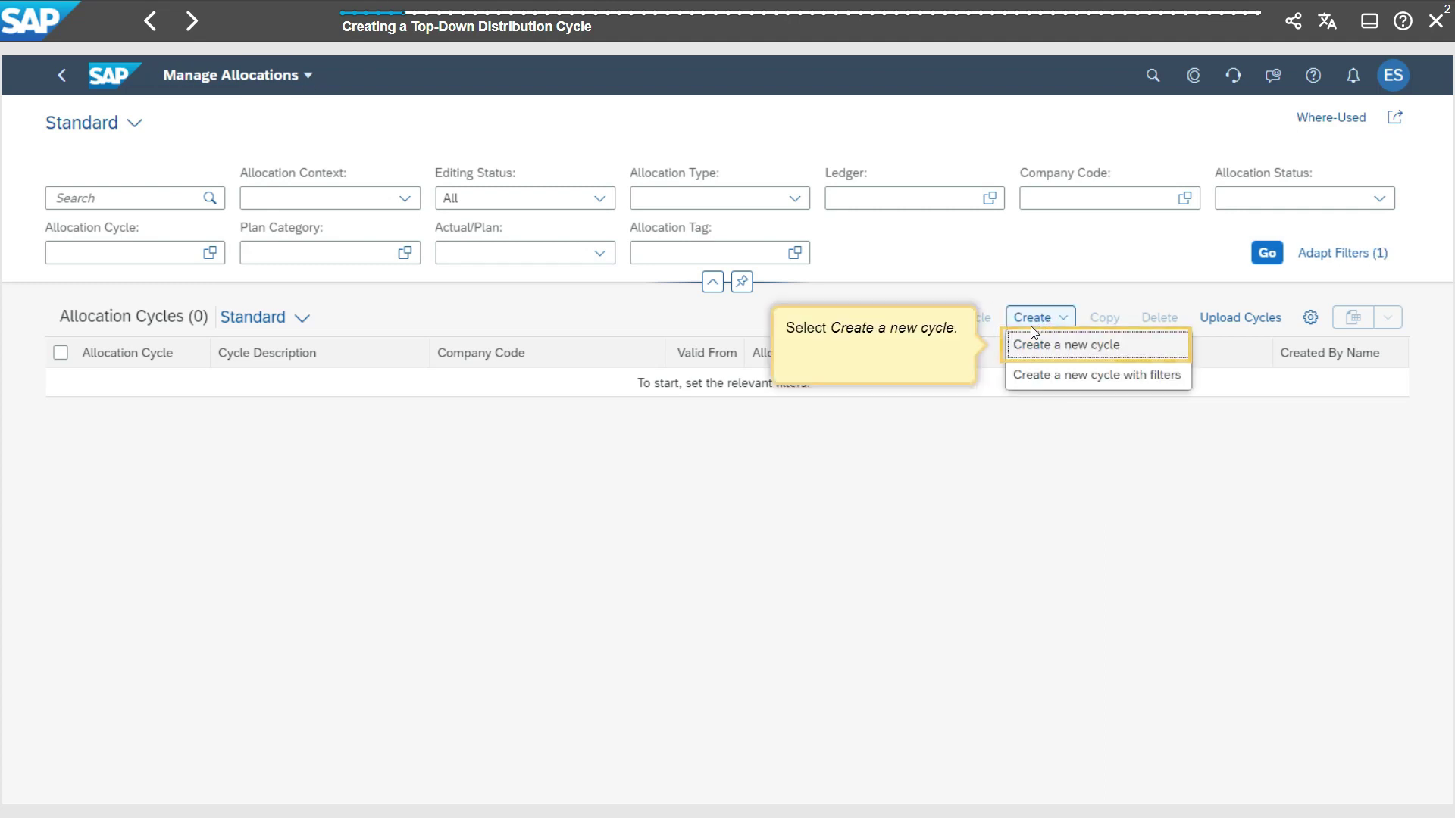
{"action": "left_click", "coordinate": [1069, 346]}
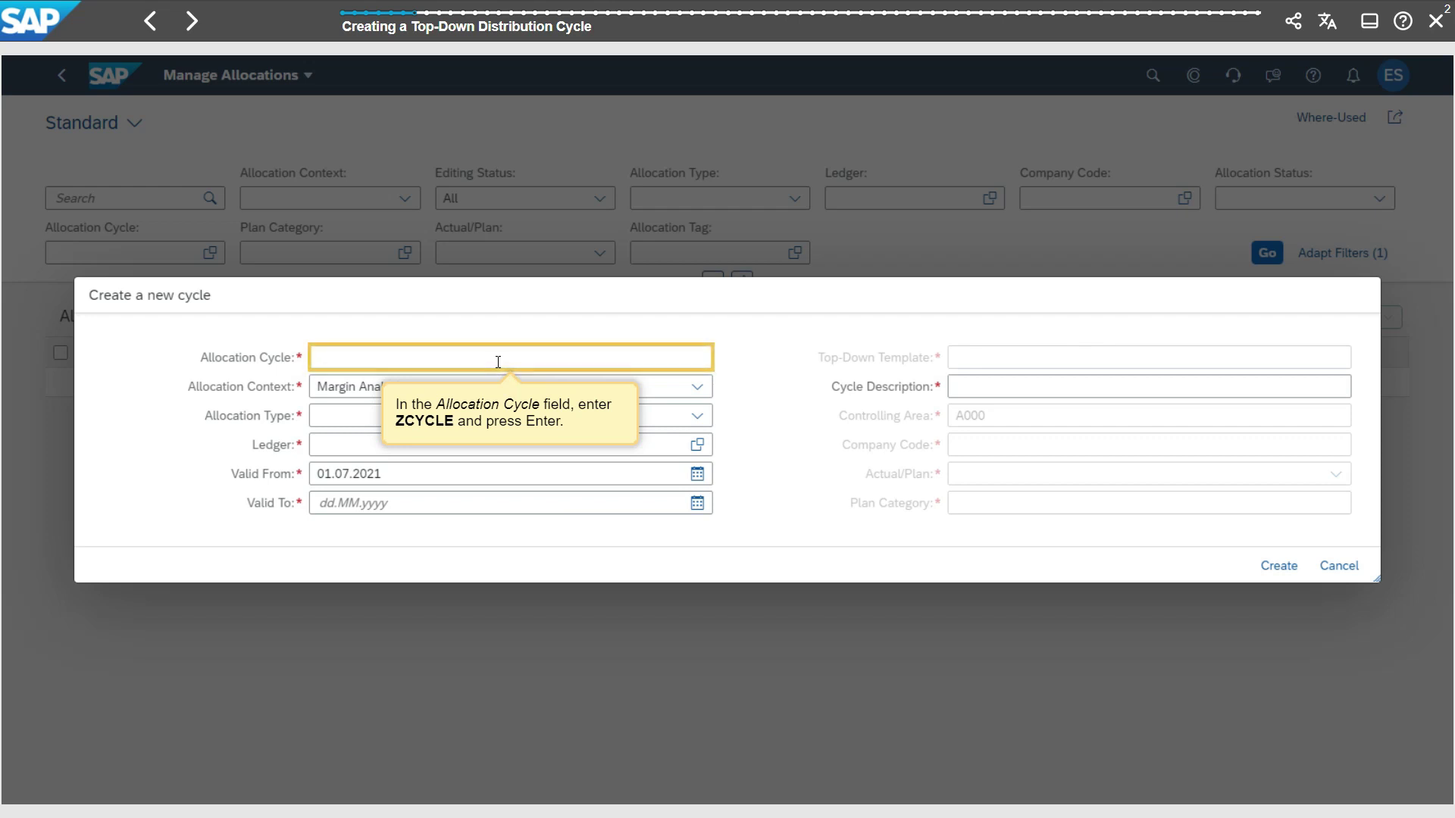
- Name the new allocation cycle ZCYCLE and continue past the note on the preselected context, type and ledger
{"action": "type", "text": "ZCYCLE"}
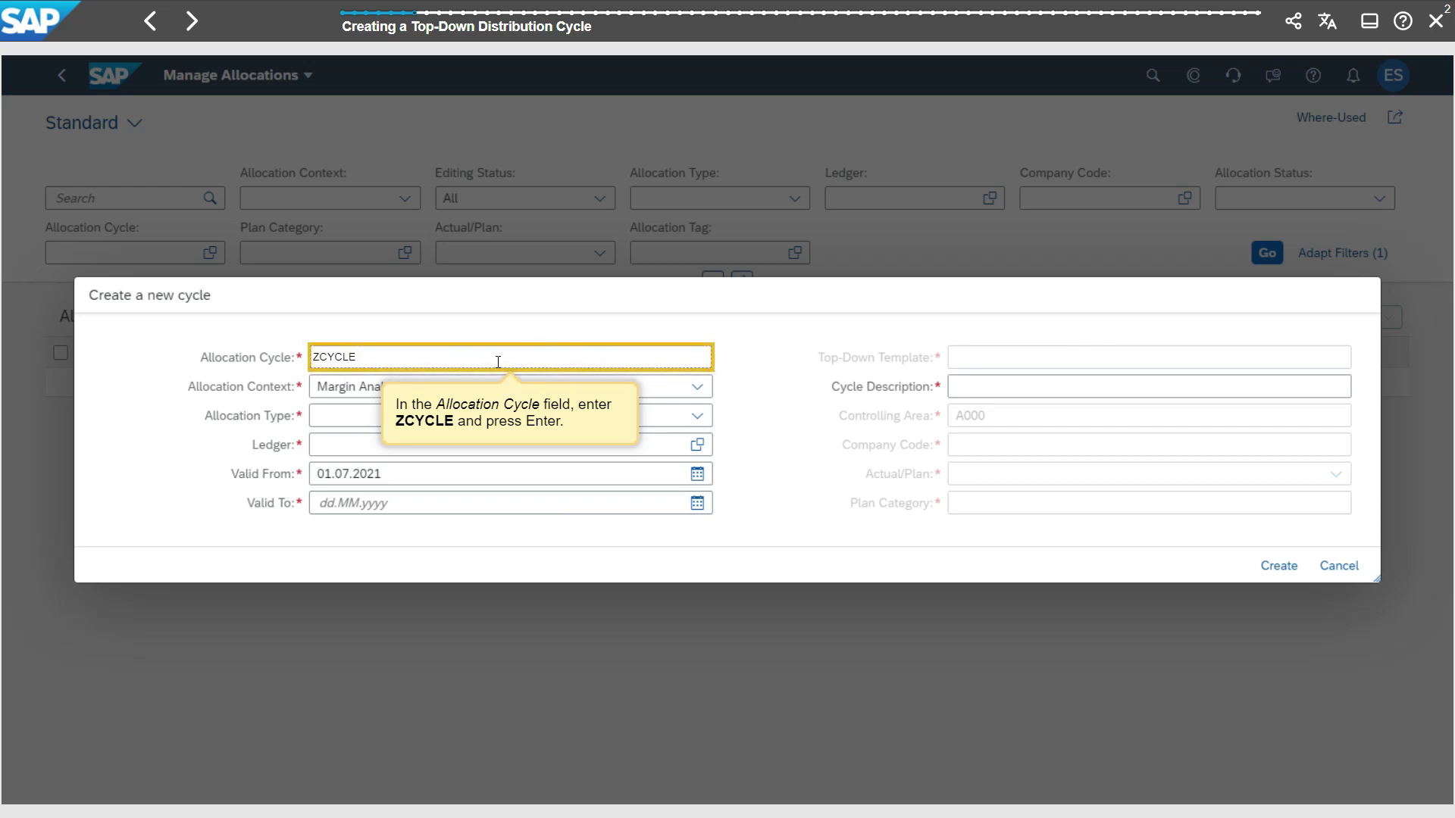
{"action": "key", "text": "Return"}
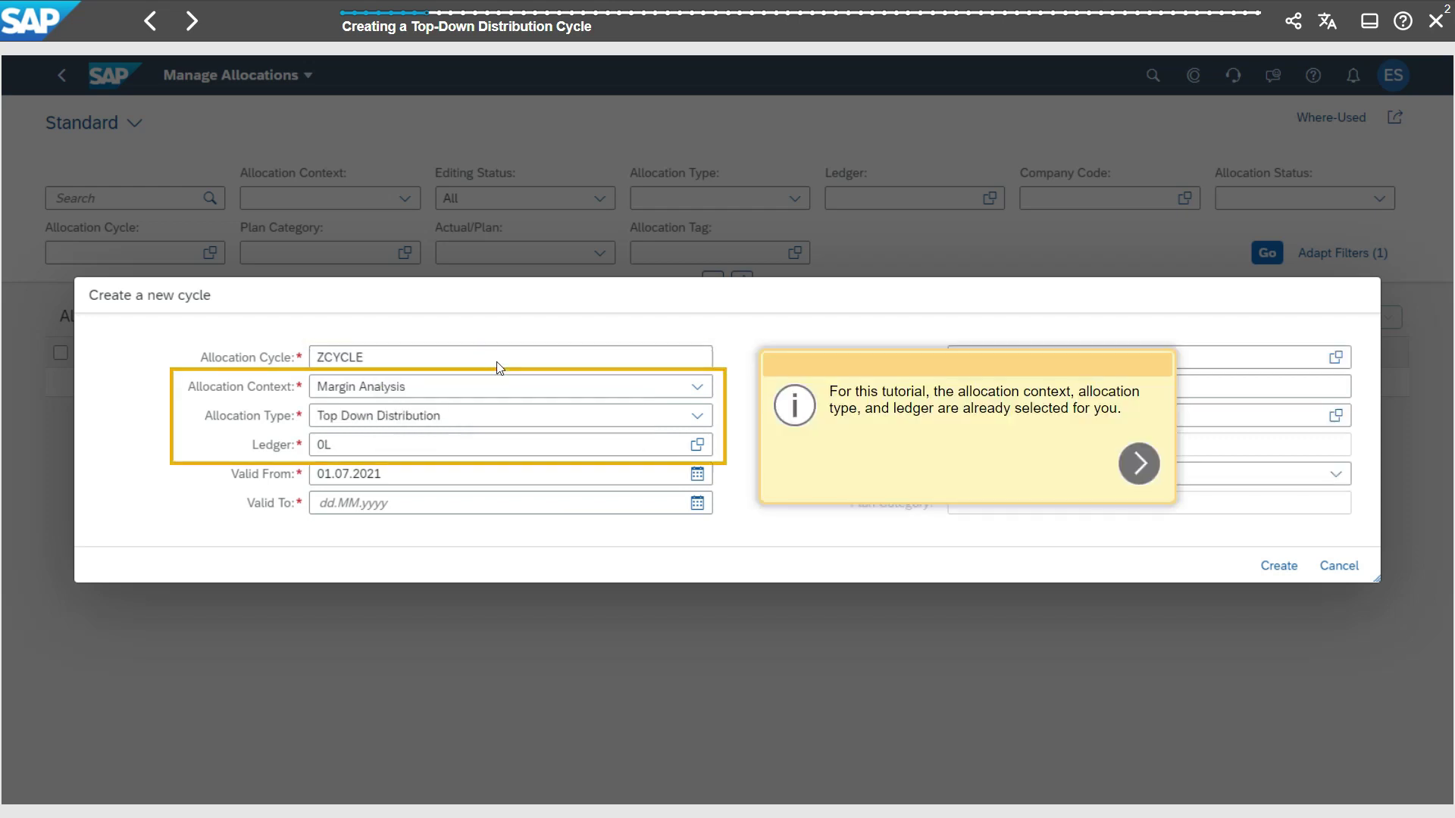
{"action": "left_click", "coordinate": [1139, 463]}
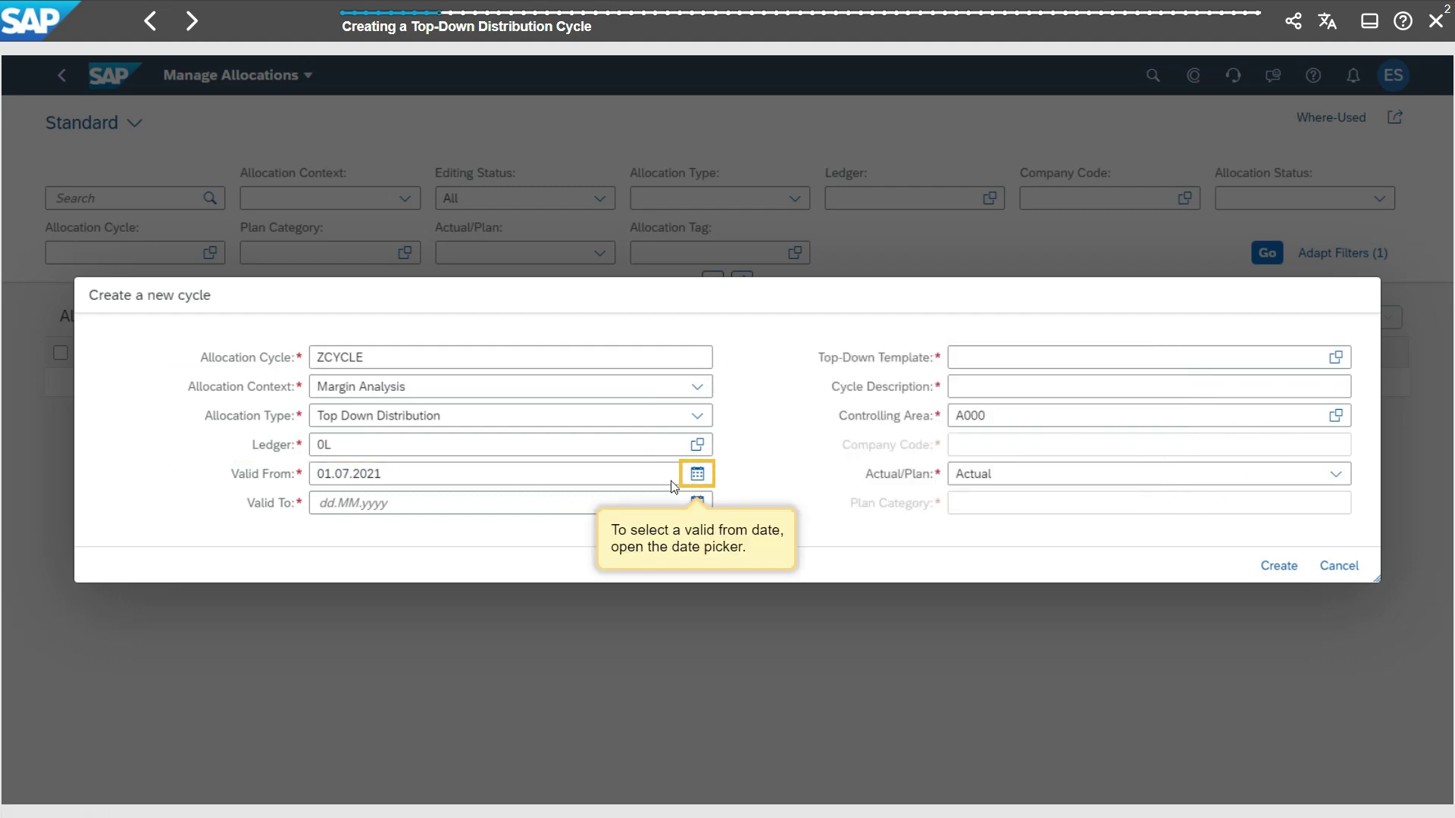
- Set the cycle's validity from January 1, 2021 to December 31, 2021
{"action": "left_click", "coordinate": [697, 474]}
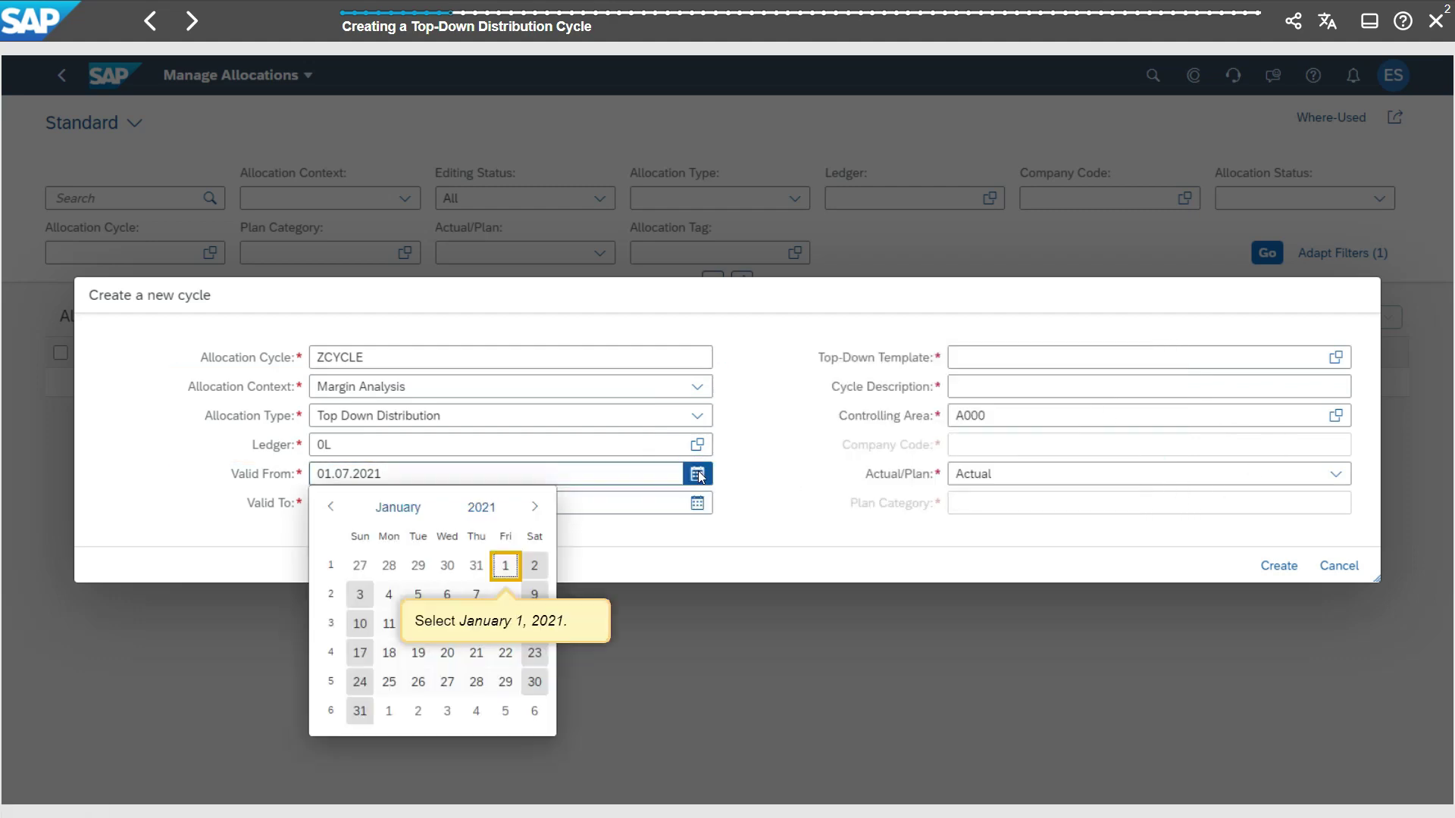
{"action": "left_click", "coordinate": [506, 566]}
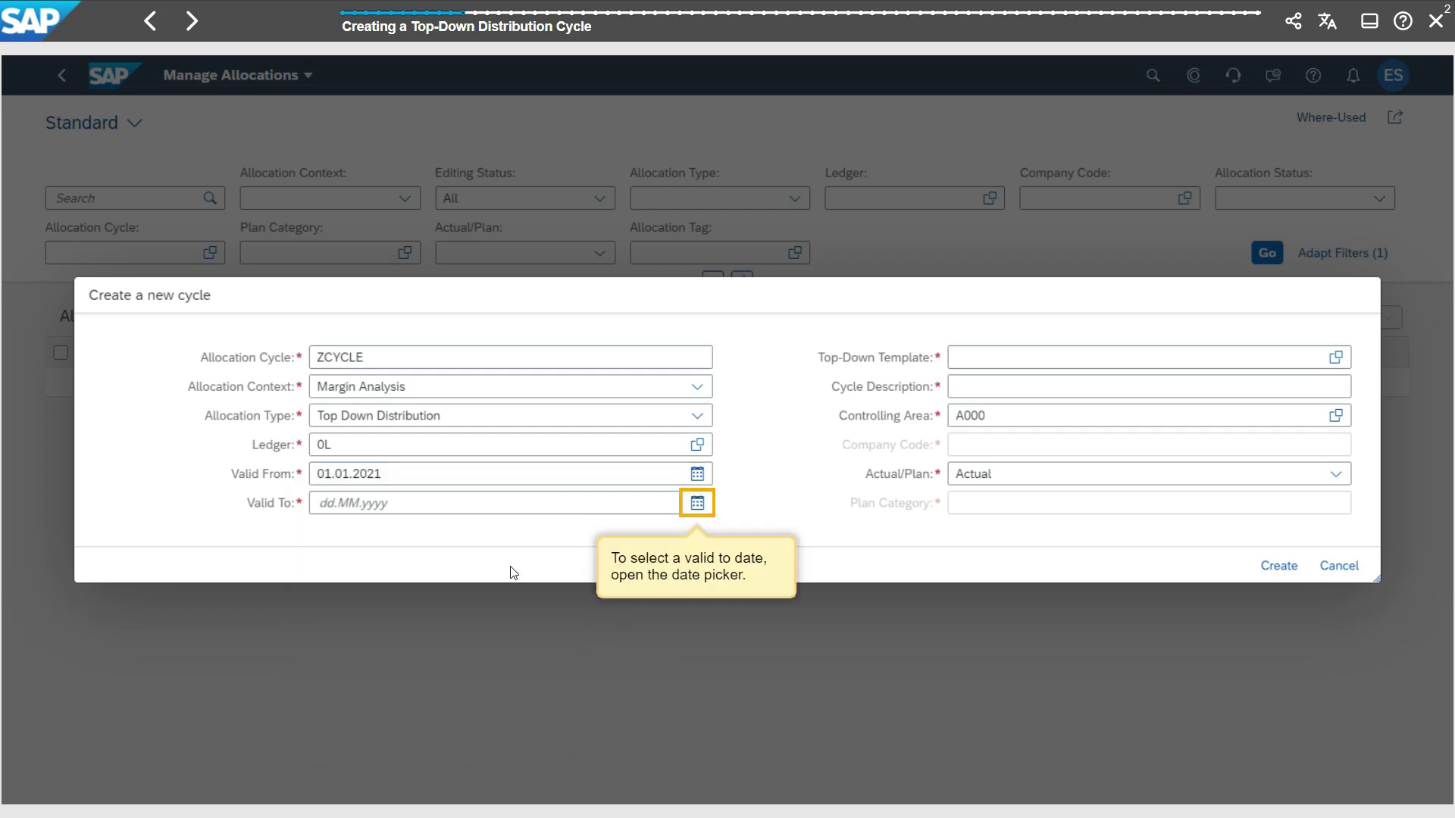
{"action": "left_click", "coordinate": [698, 503]}
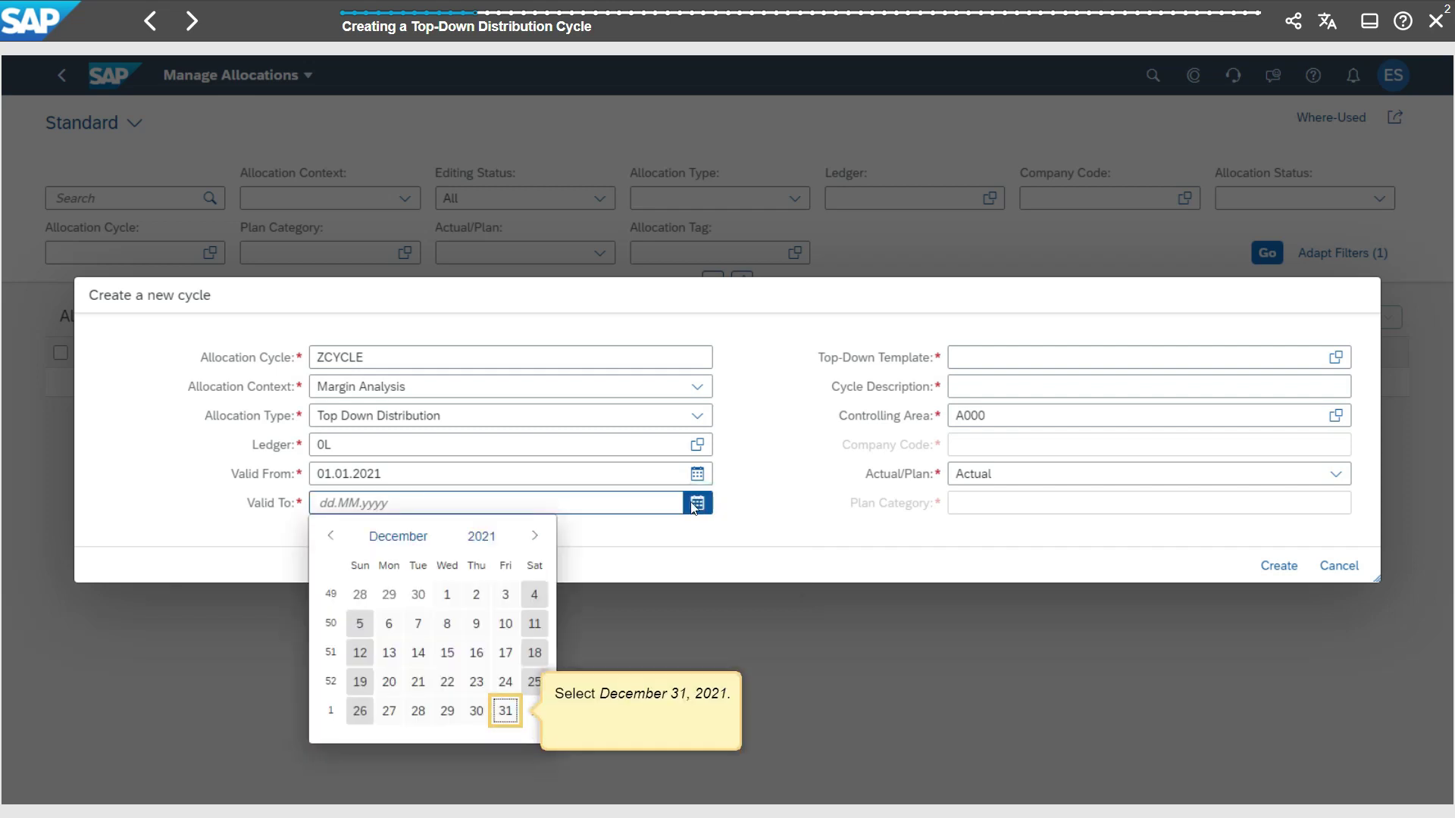
{"action": "left_click", "coordinate": [505, 710]}
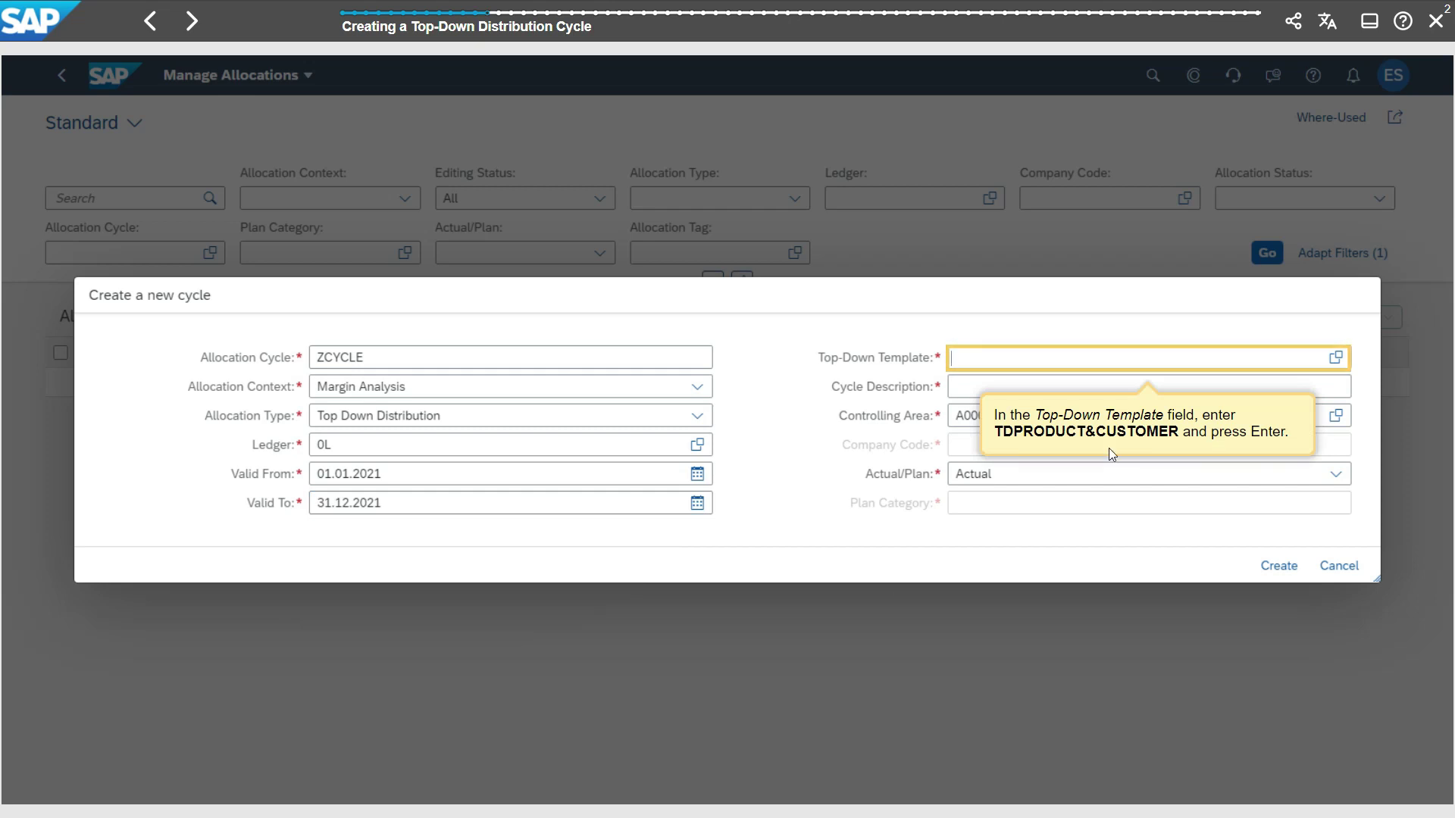
- Enter TDPRODUCT&CUSTOMER as the cycle's top-down template
{"action": "type", "text": "TD"}
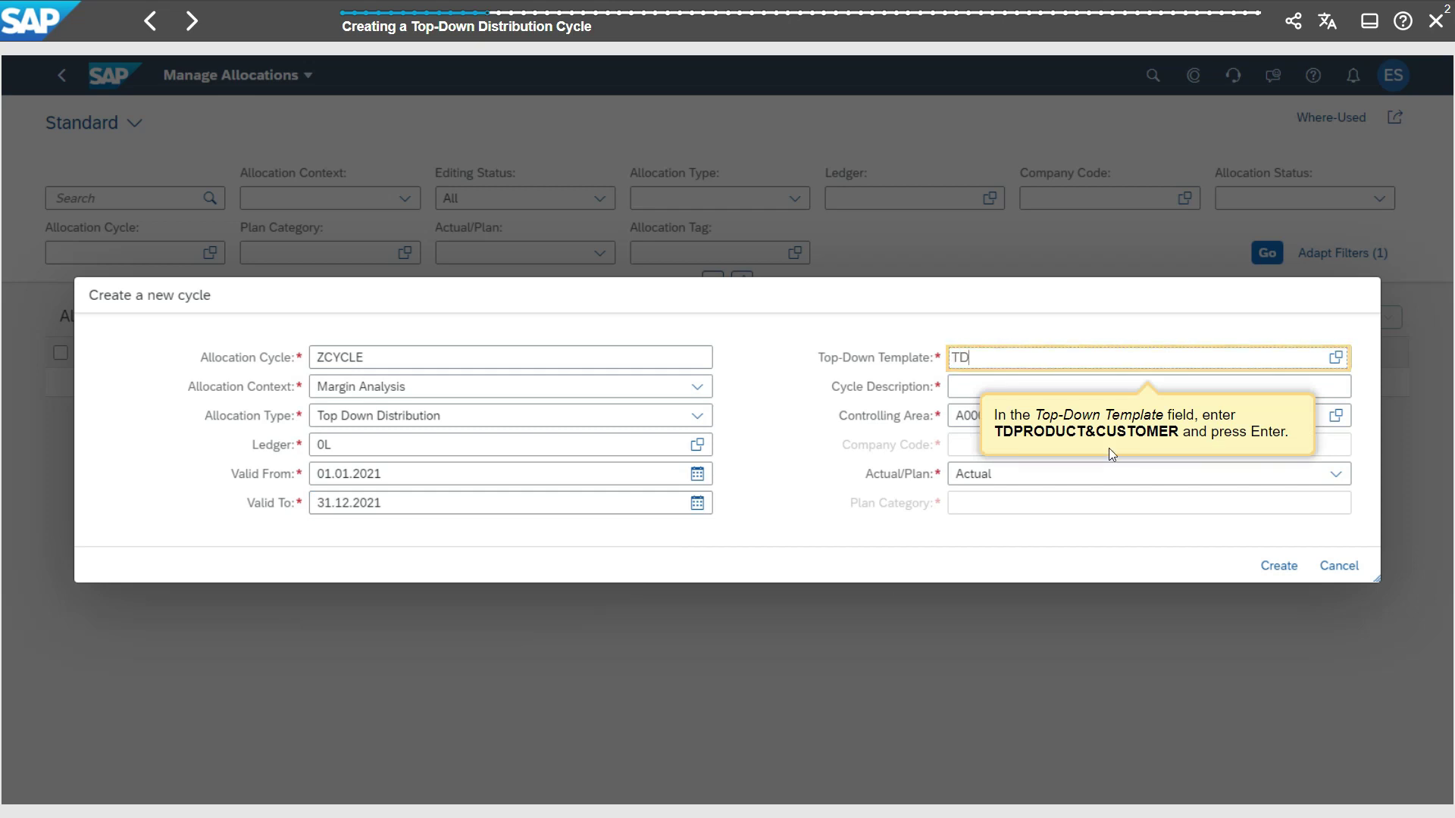
{"action": "type", "text": "PRODUC"}
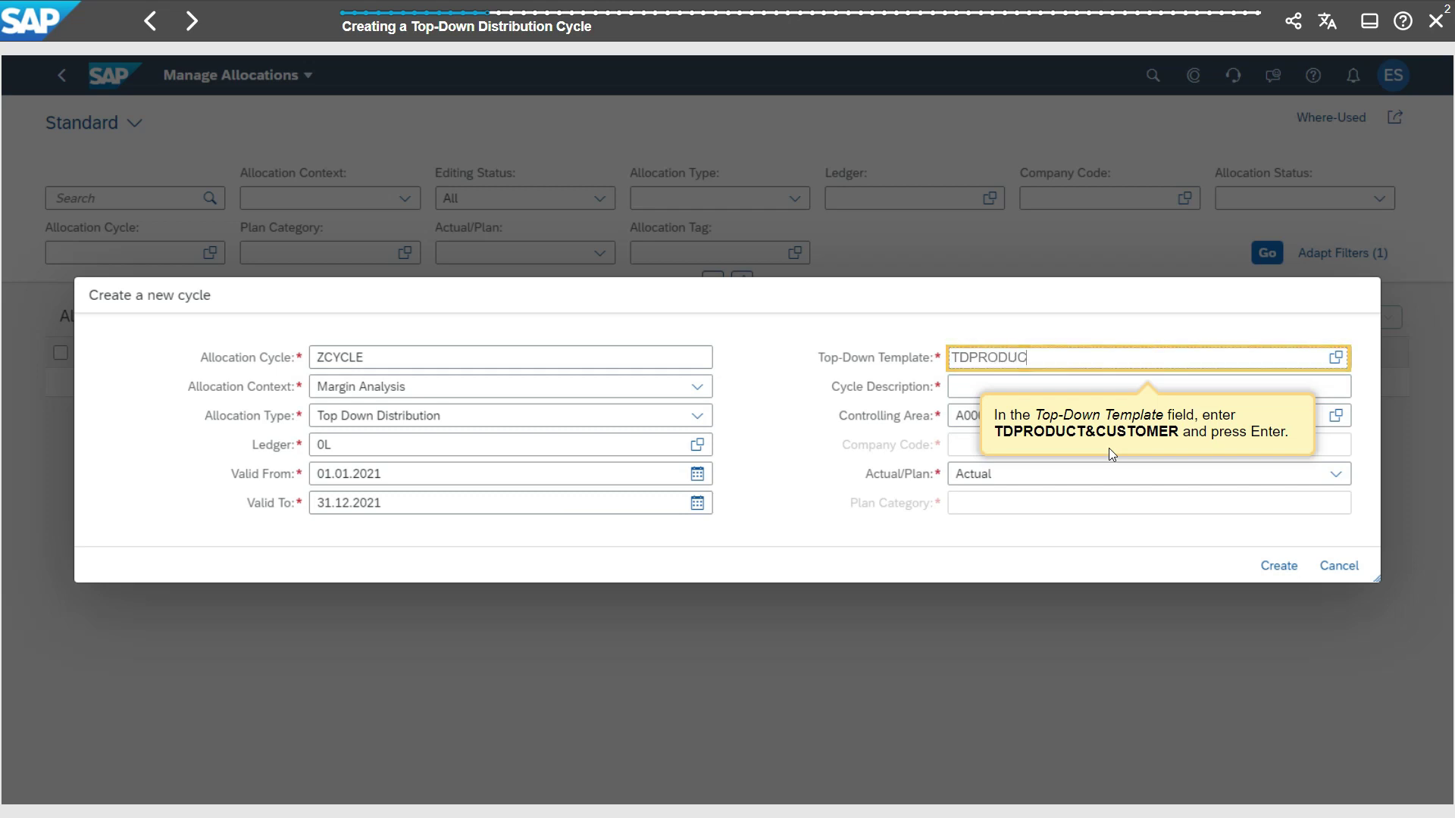
{"action": "type", "text": "T"}
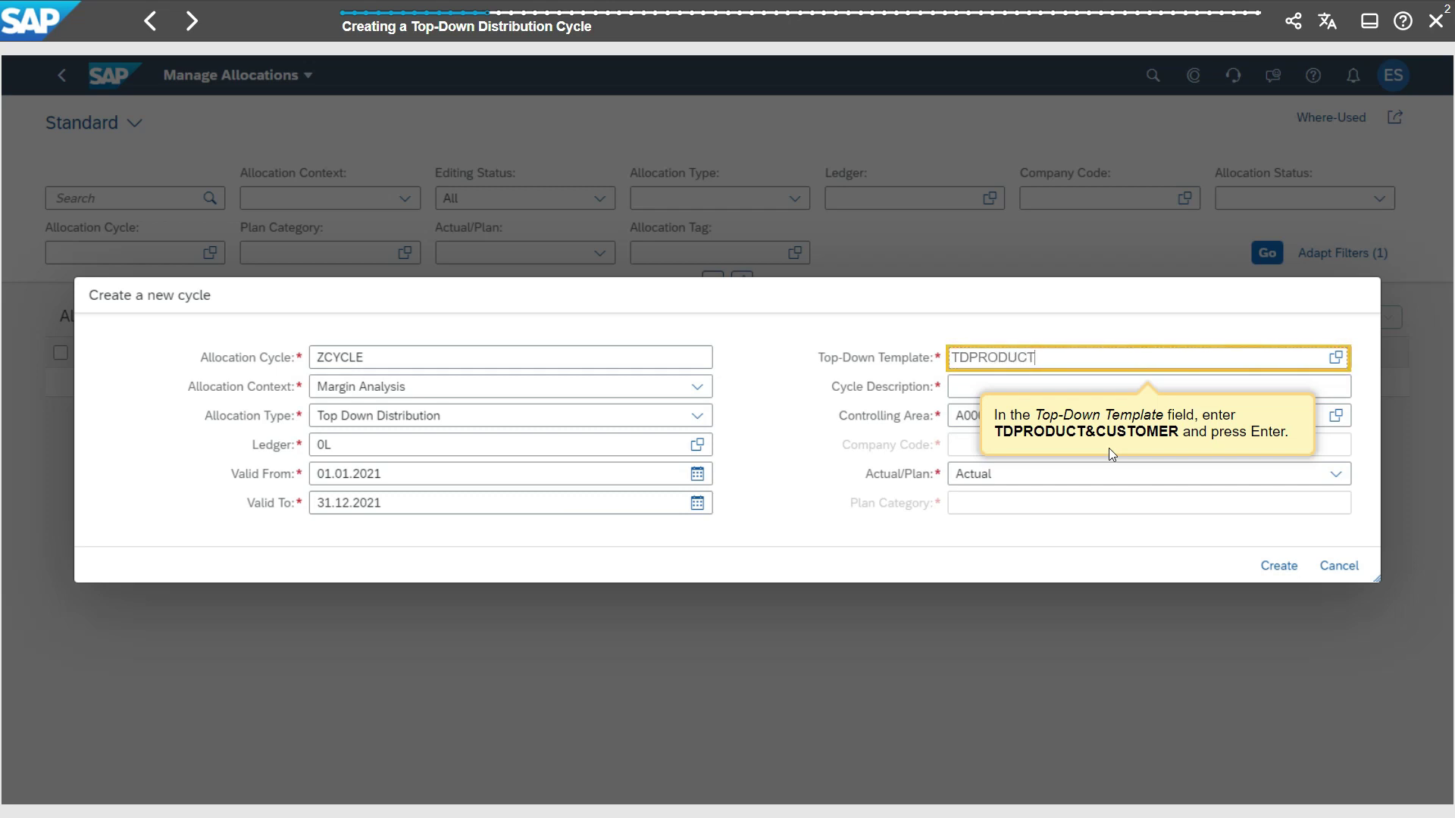
{"action": "type", "text": "&"}
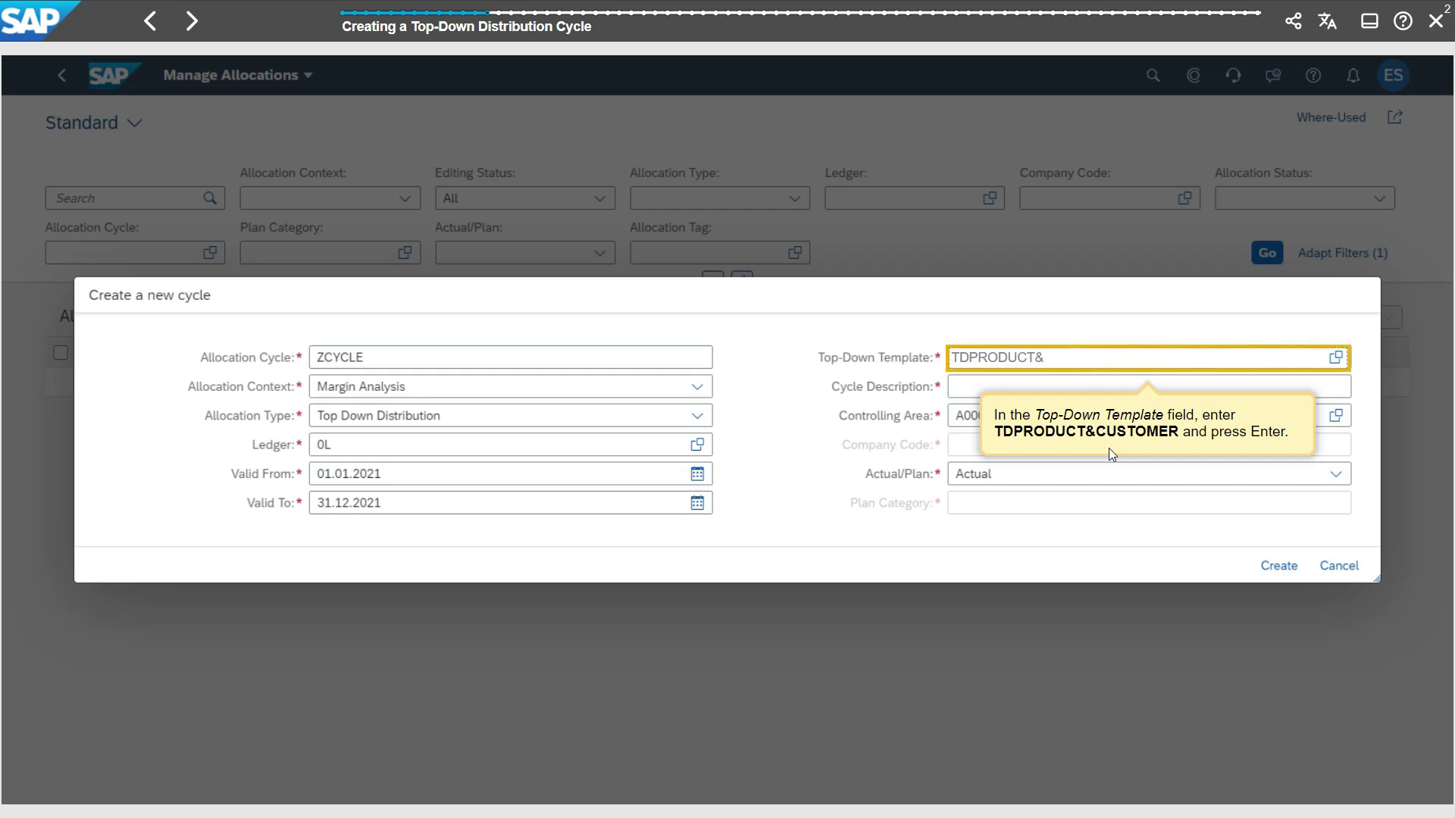
{"action": "type", "text": "CUSTOMER"}
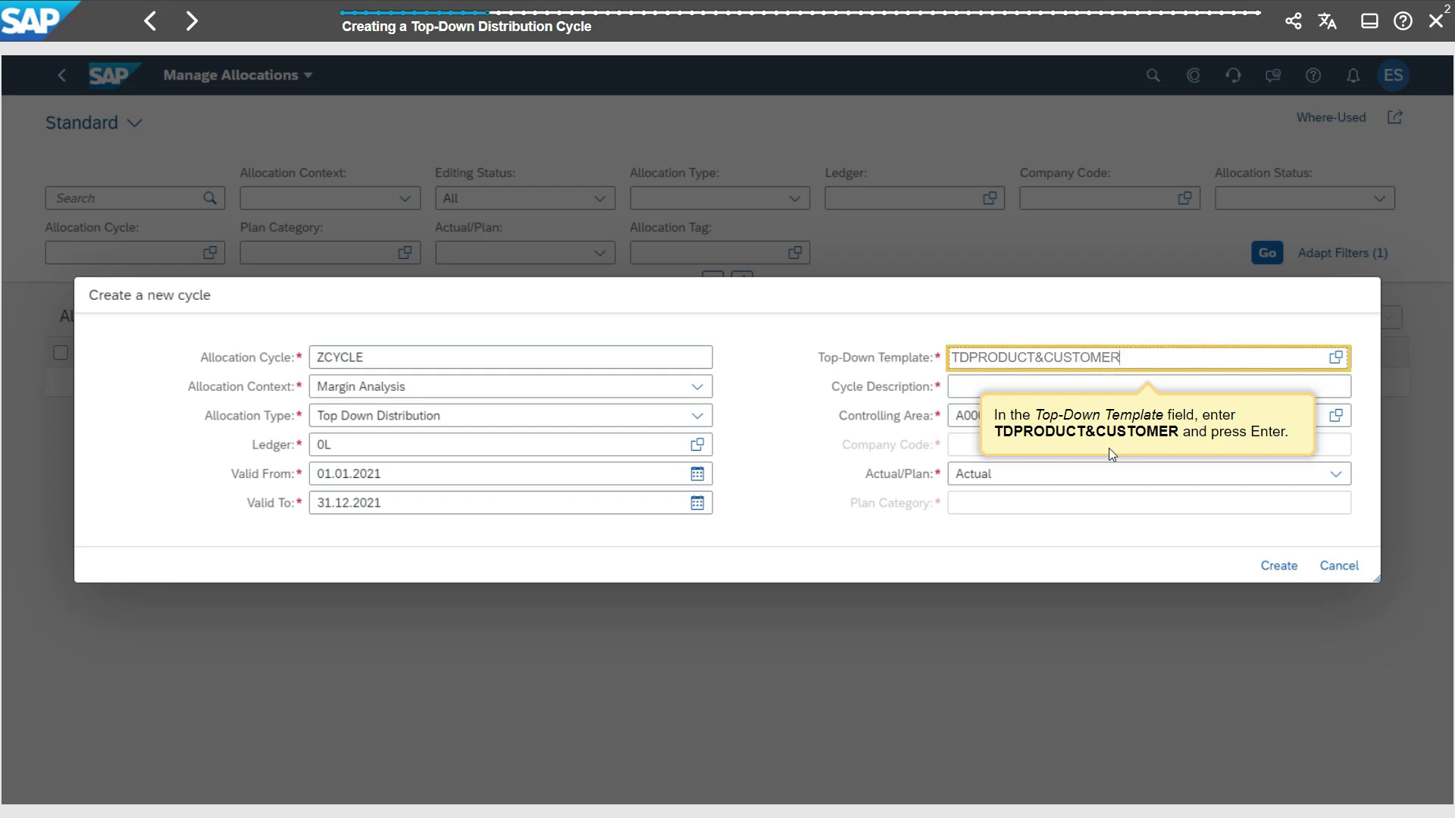
{"action": "key", "text": "Return"}
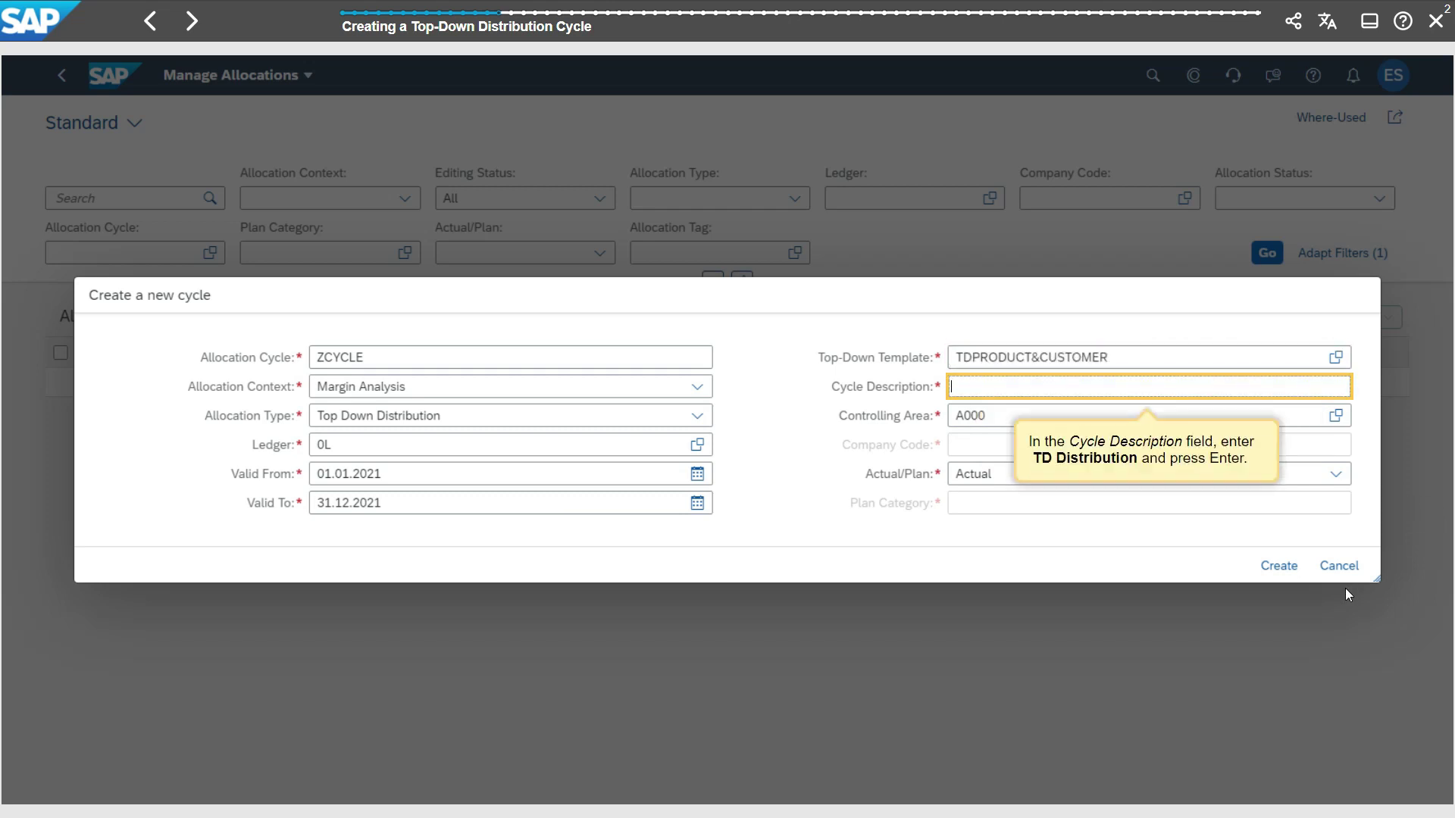
- Enter "TD Distribution" as the cycle description and create the cycle
{"action": "type", "text": "TD "}
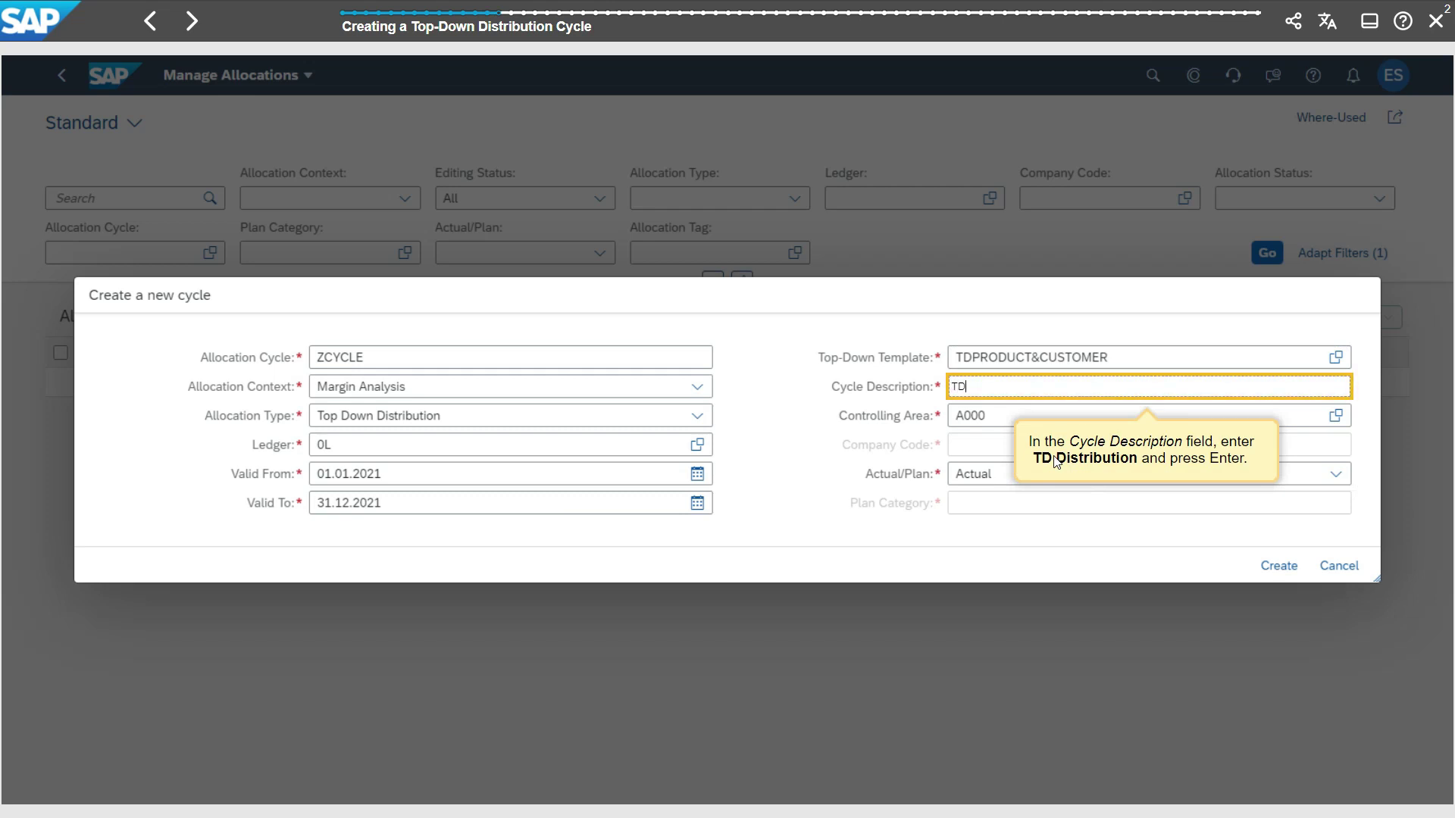
{"action": "type", "text": "D"}
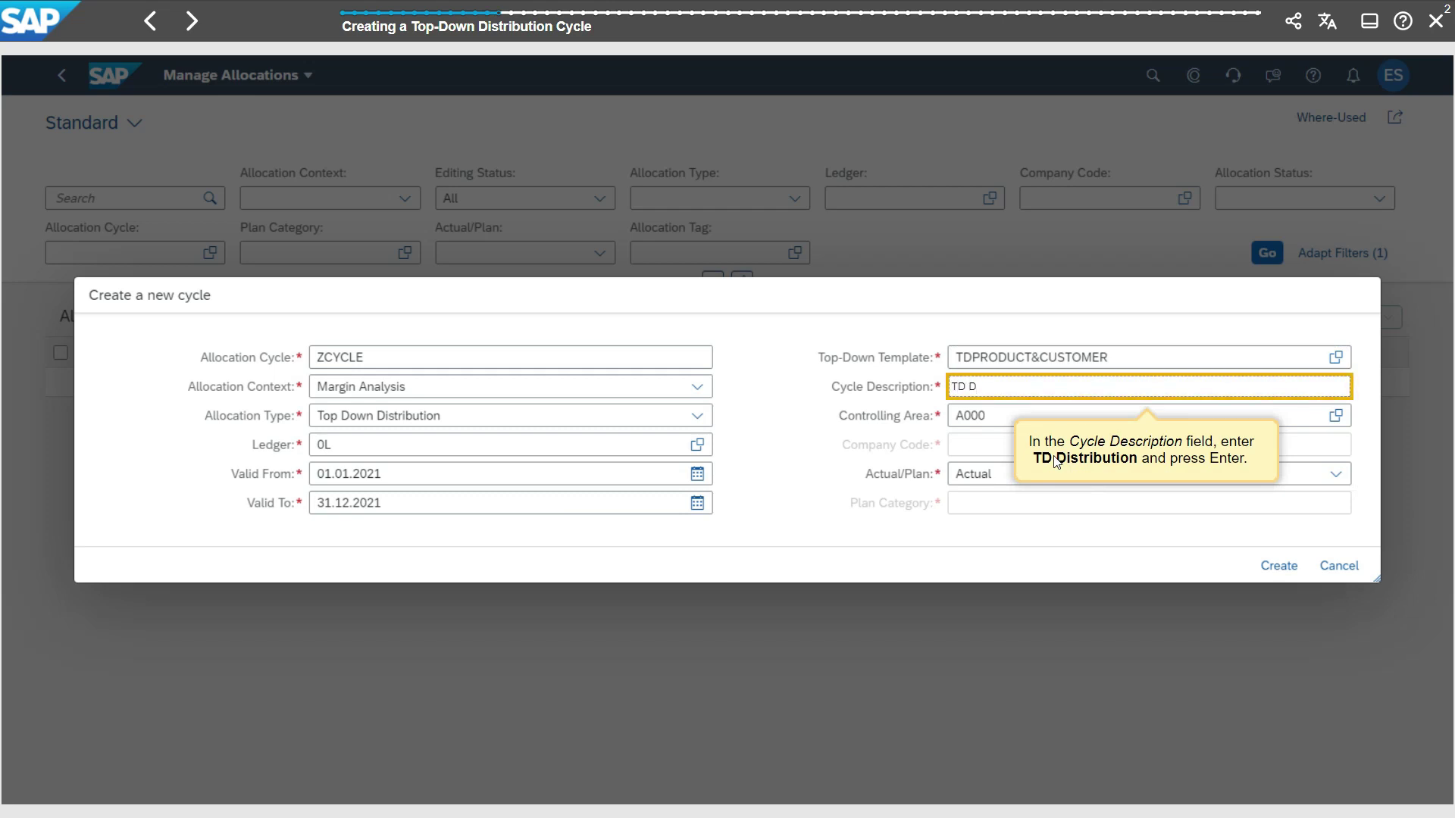
{"action": "type", "text": "istribu"}
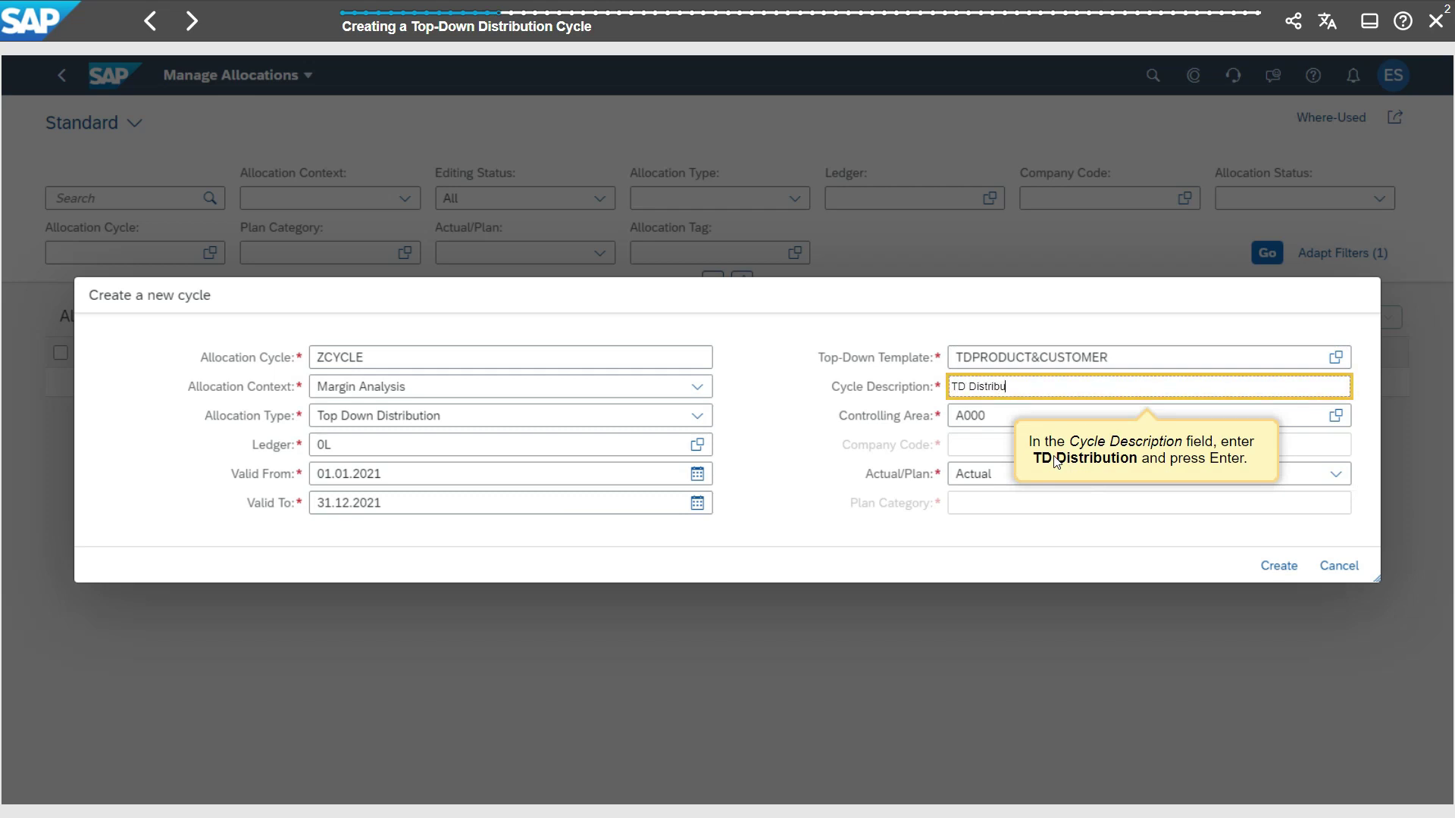
{"action": "type", "text": "tion"}
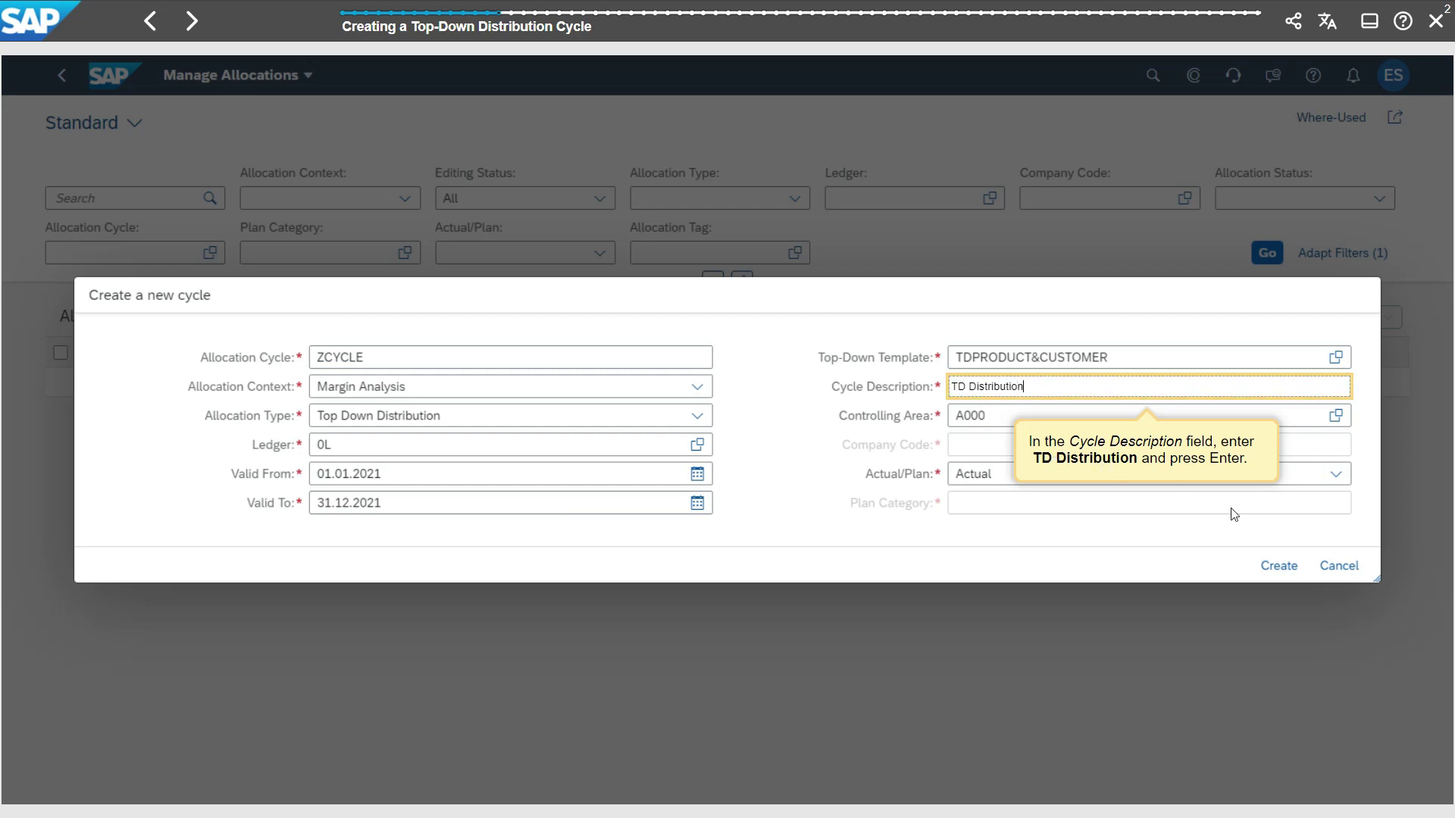
{"action": "key", "text": "Return"}
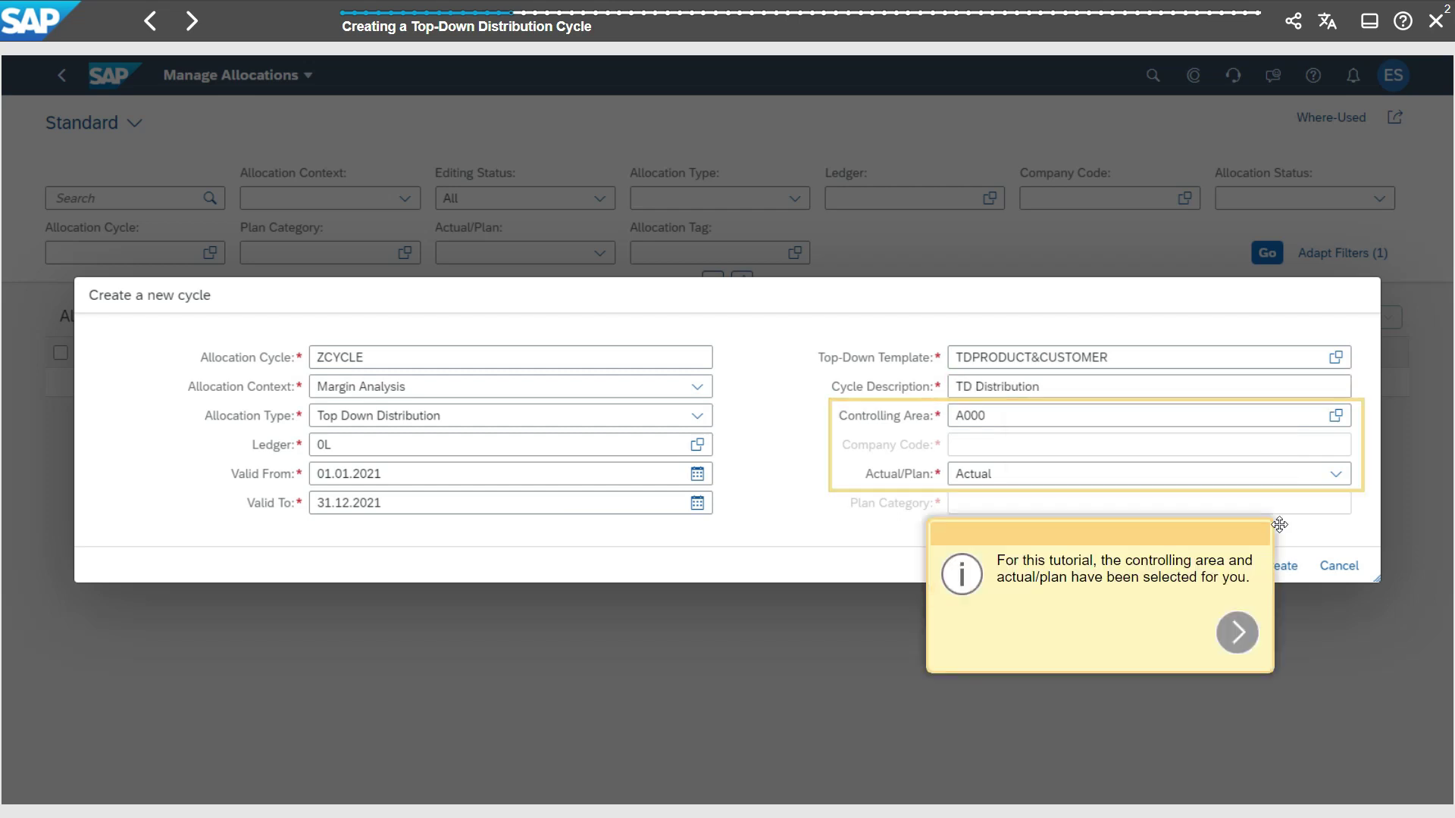
{"action": "left_click", "coordinate": [1240, 636]}
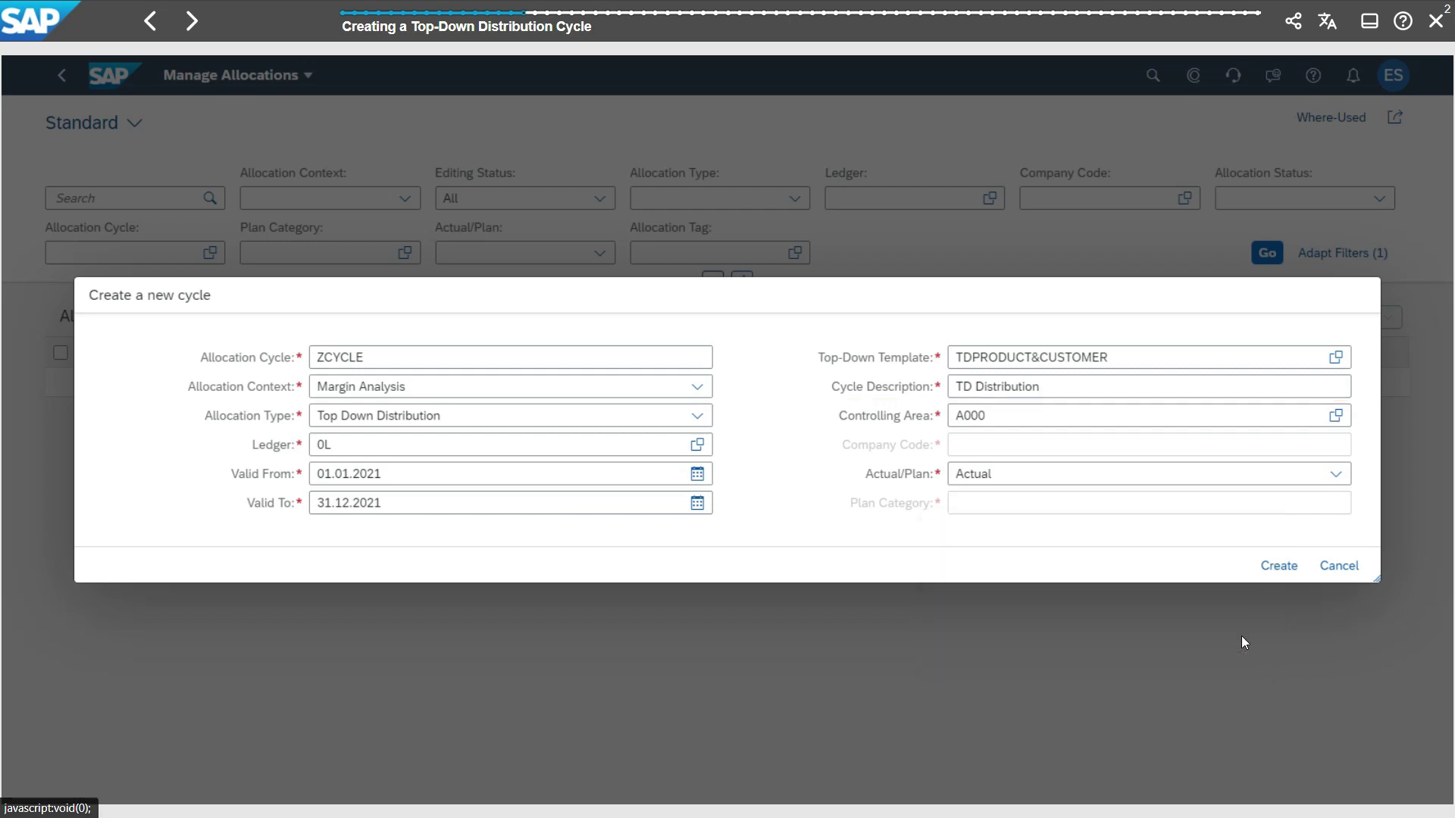
{"action": "left_click", "coordinate": [1269, 570]}
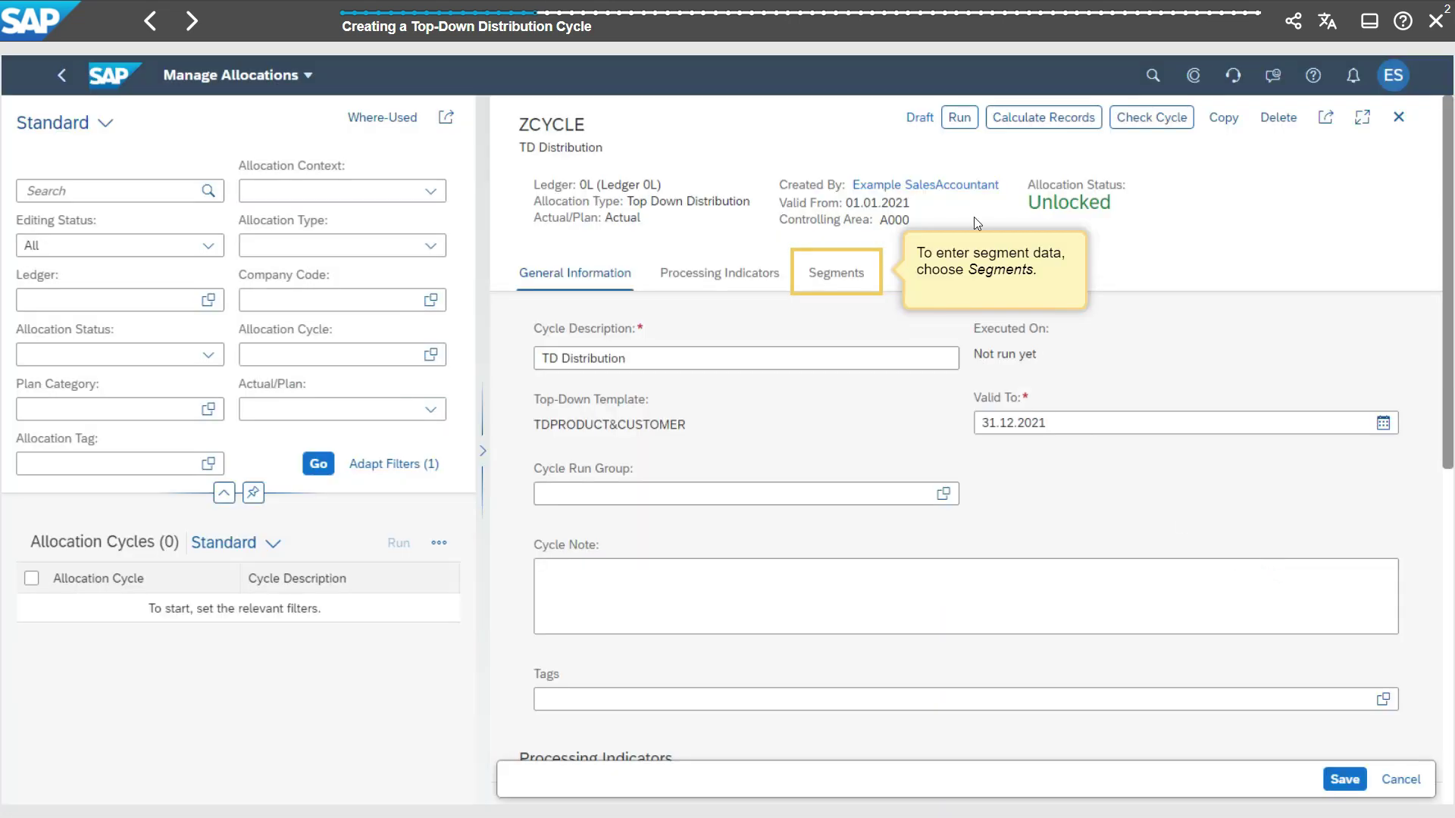
- Create a new segment in the cycle named ZSEGMENT with the description "Sample segment"
{"action": "left_click", "coordinate": [837, 274]}
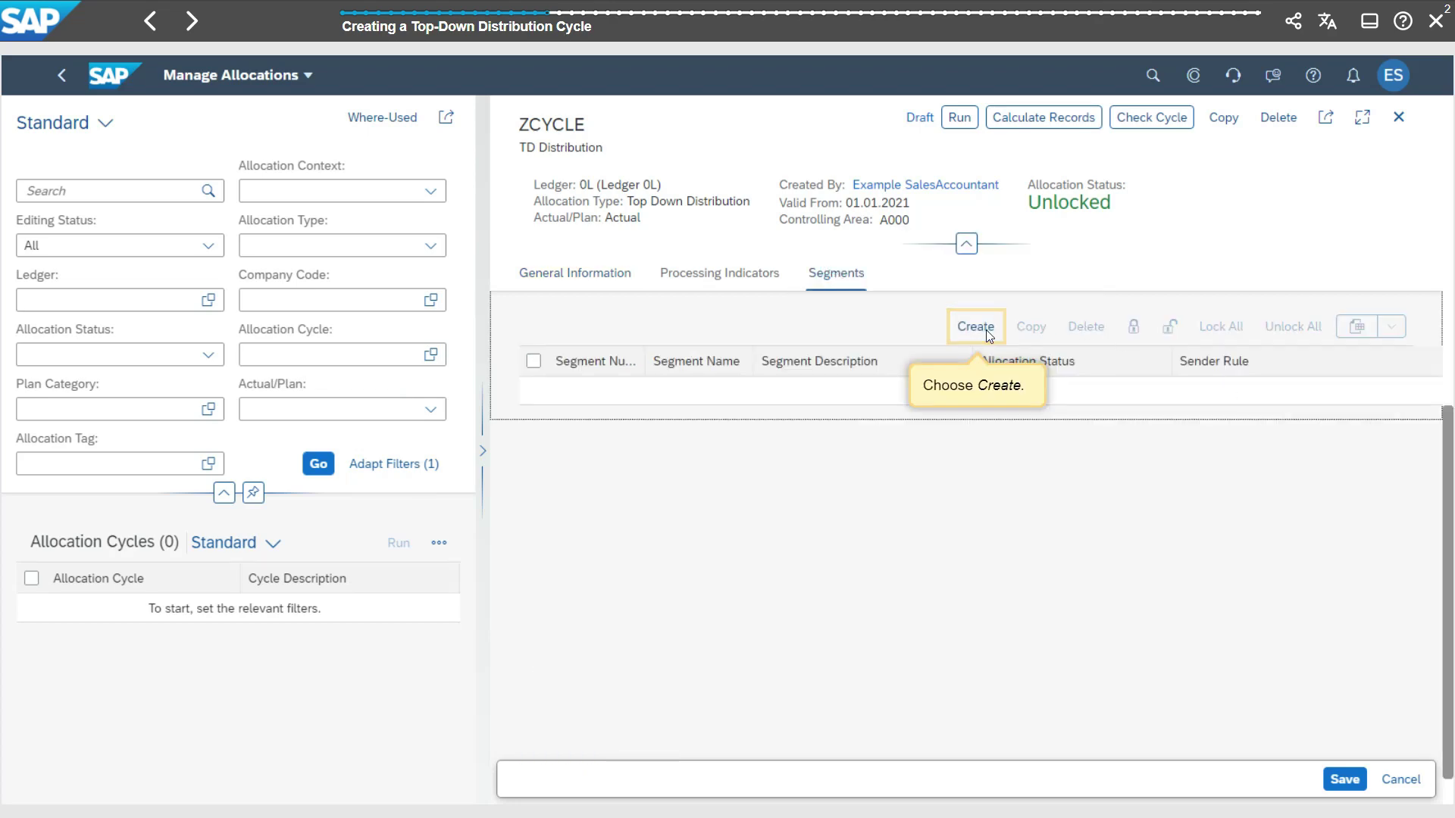
{"action": "left_click", "coordinate": [987, 332]}
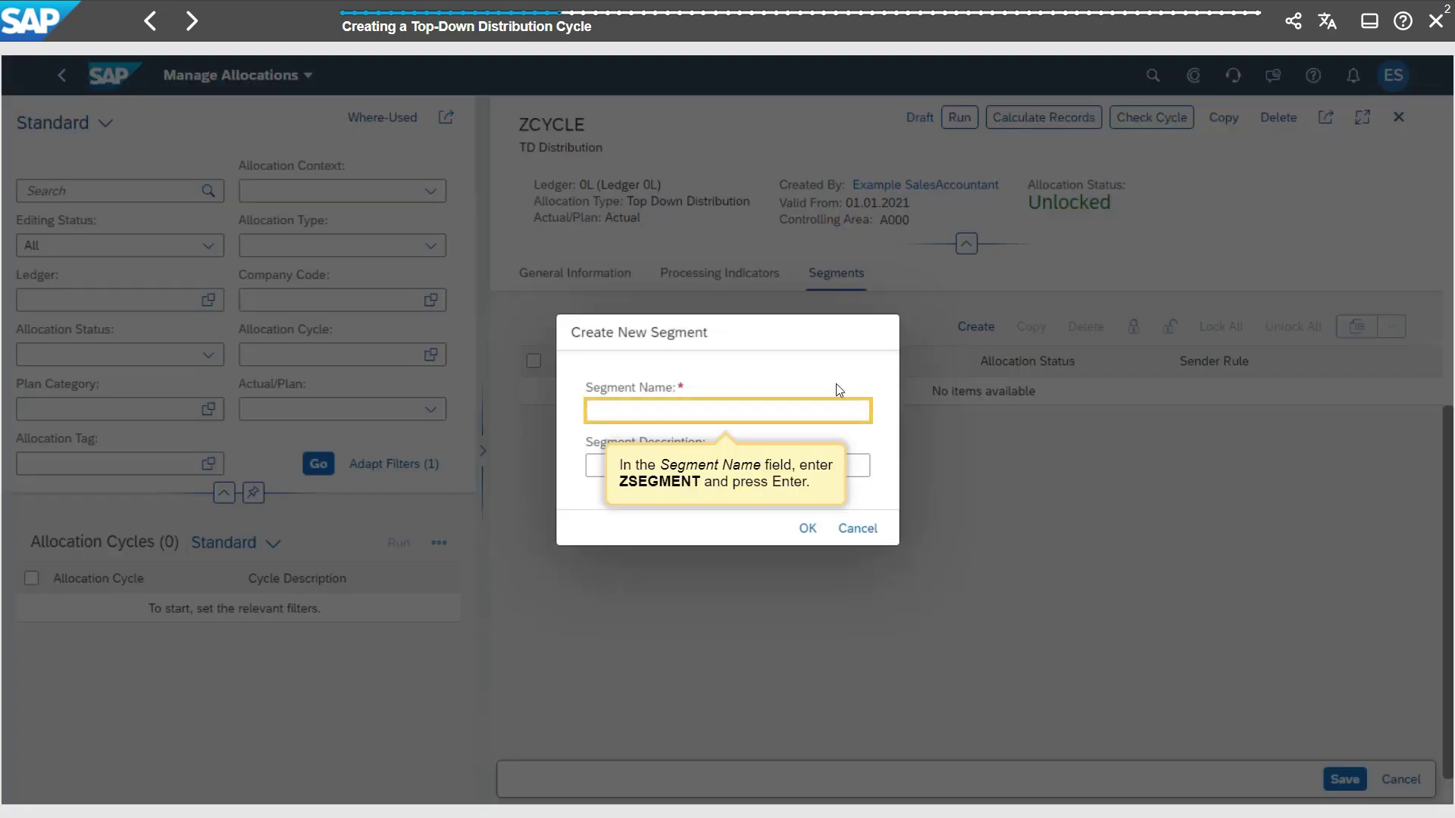
{"action": "type", "text": "ZSEGMENT"}
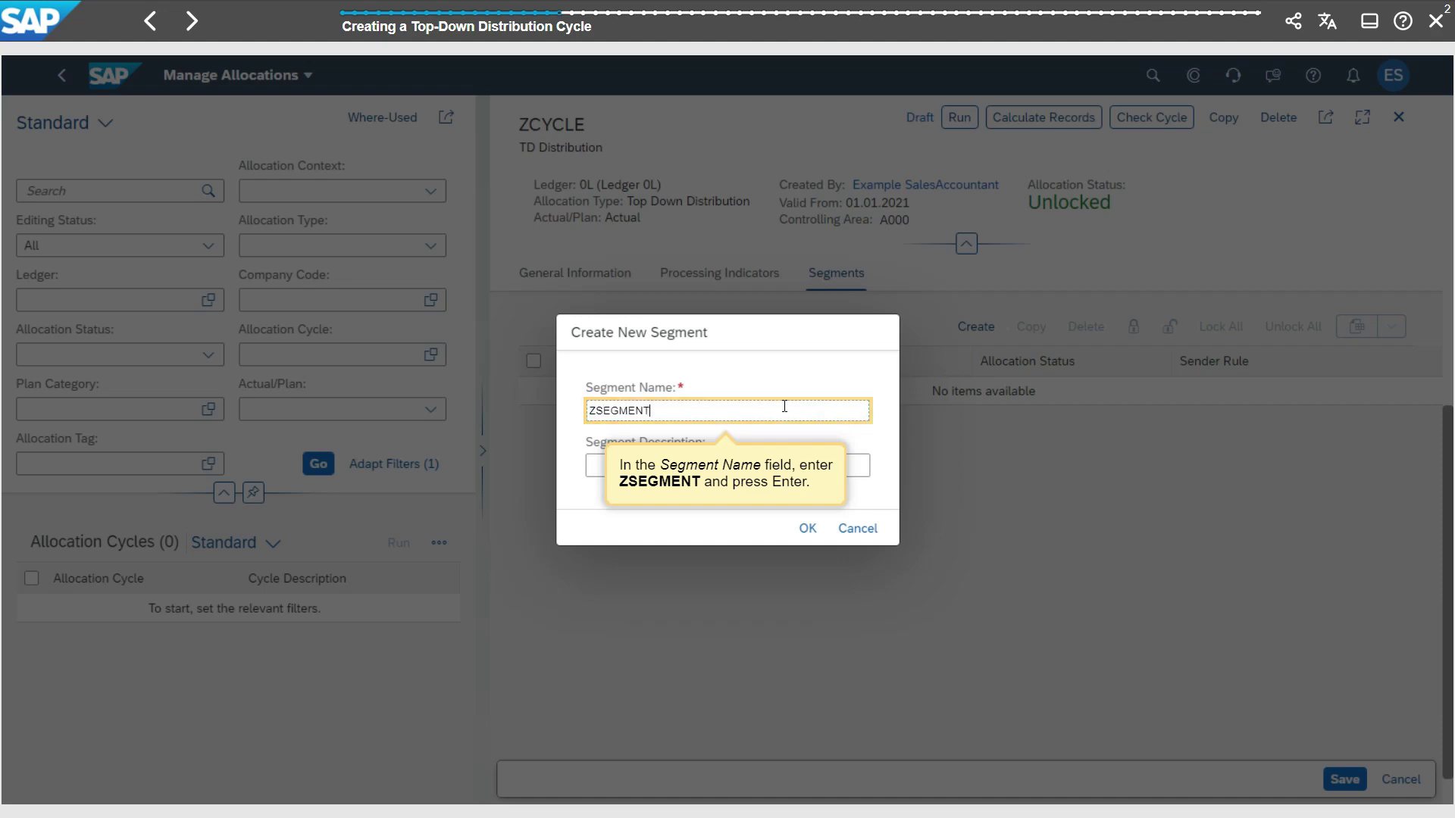
{"action": "key", "text": "Return"}
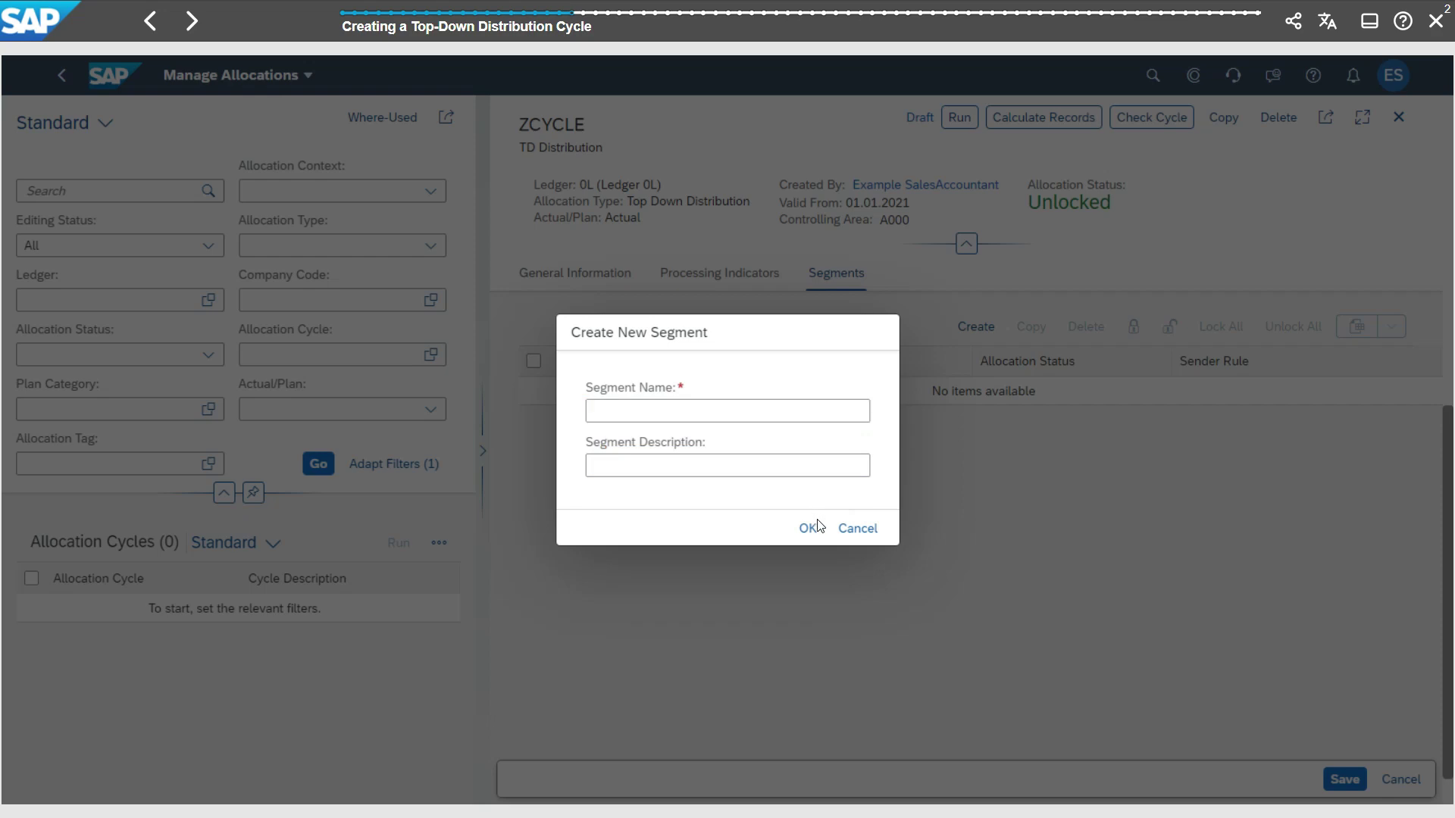
{"action": "type", "text": "S"}
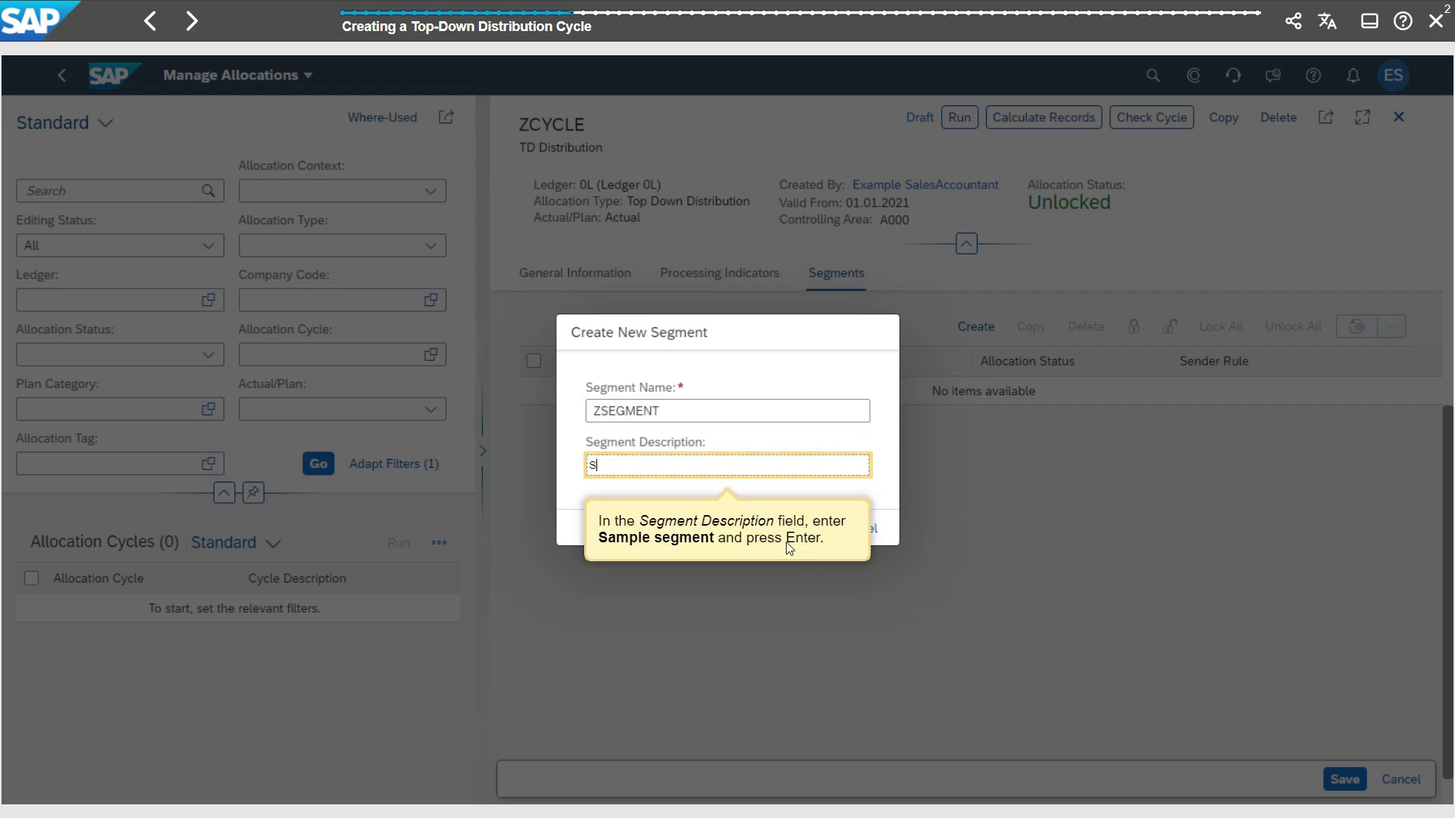
{"action": "type", "text": "ample segment"}
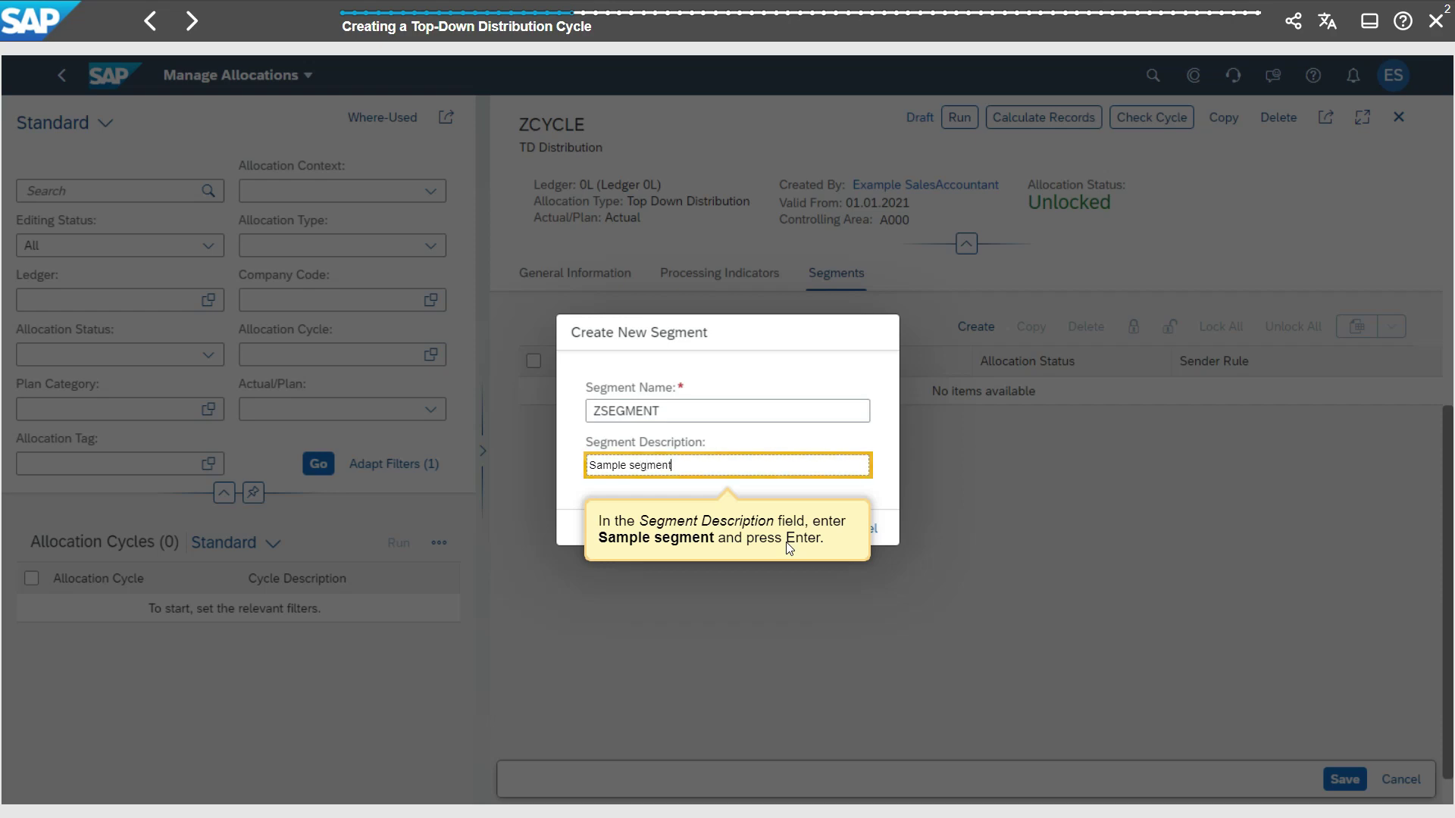
{"action": "key", "text": "Return"}
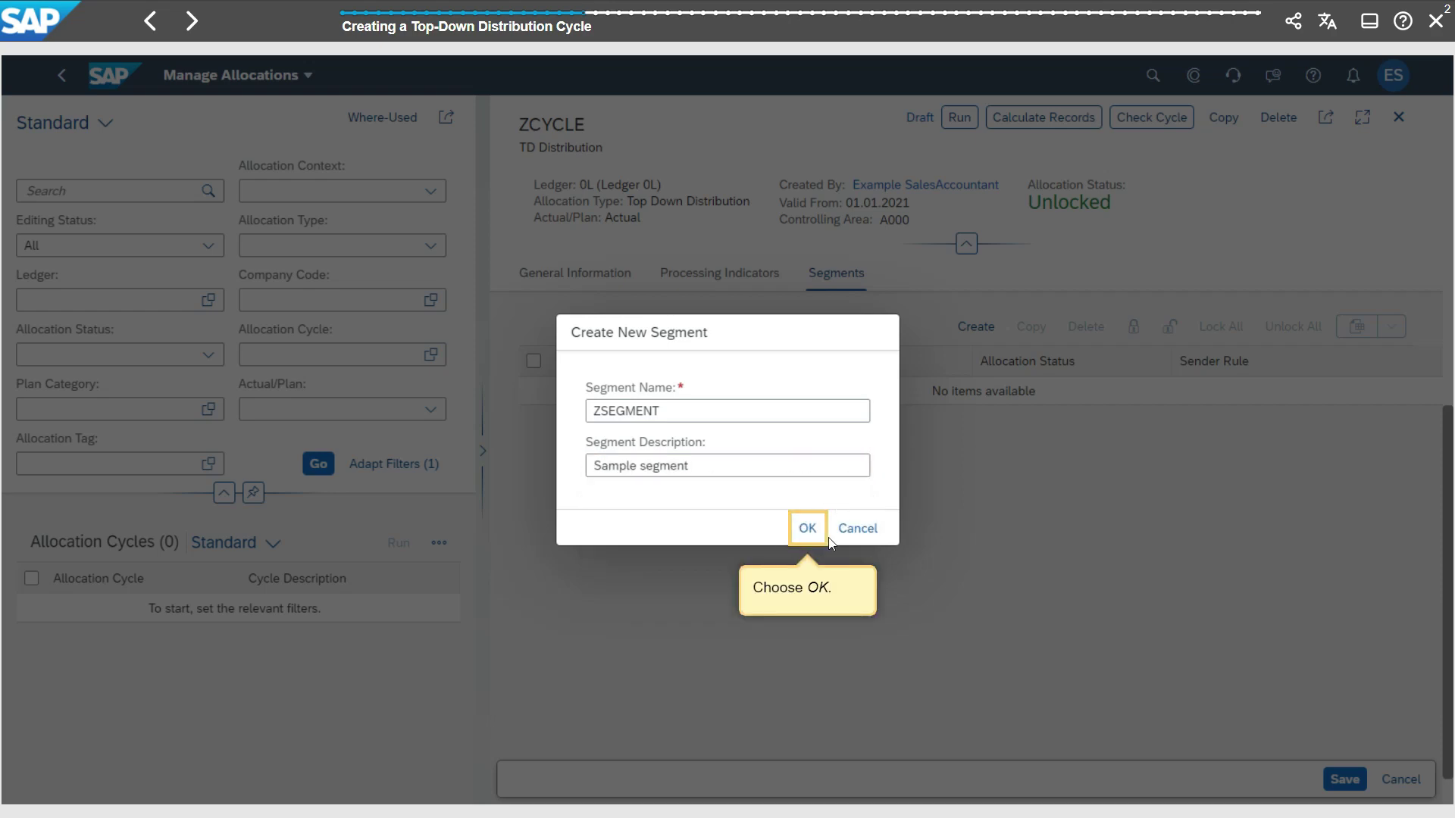
{"action": "left_click", "coordinate": [807, 529]}
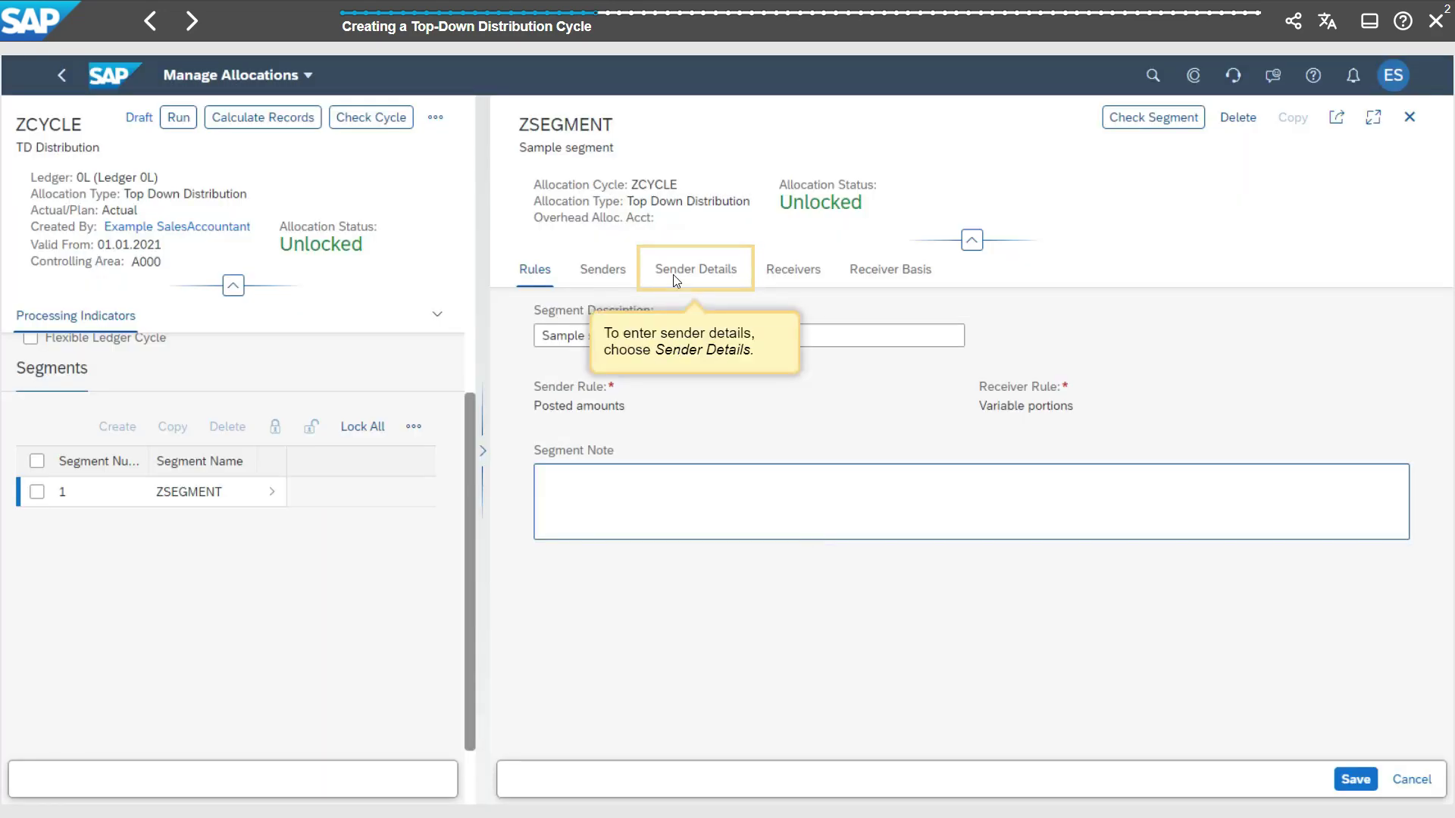
- In the segment's sender details, restrict Cost Center to the single value 17101201
{"action": "left_click", "coordinate": [673, 274]}
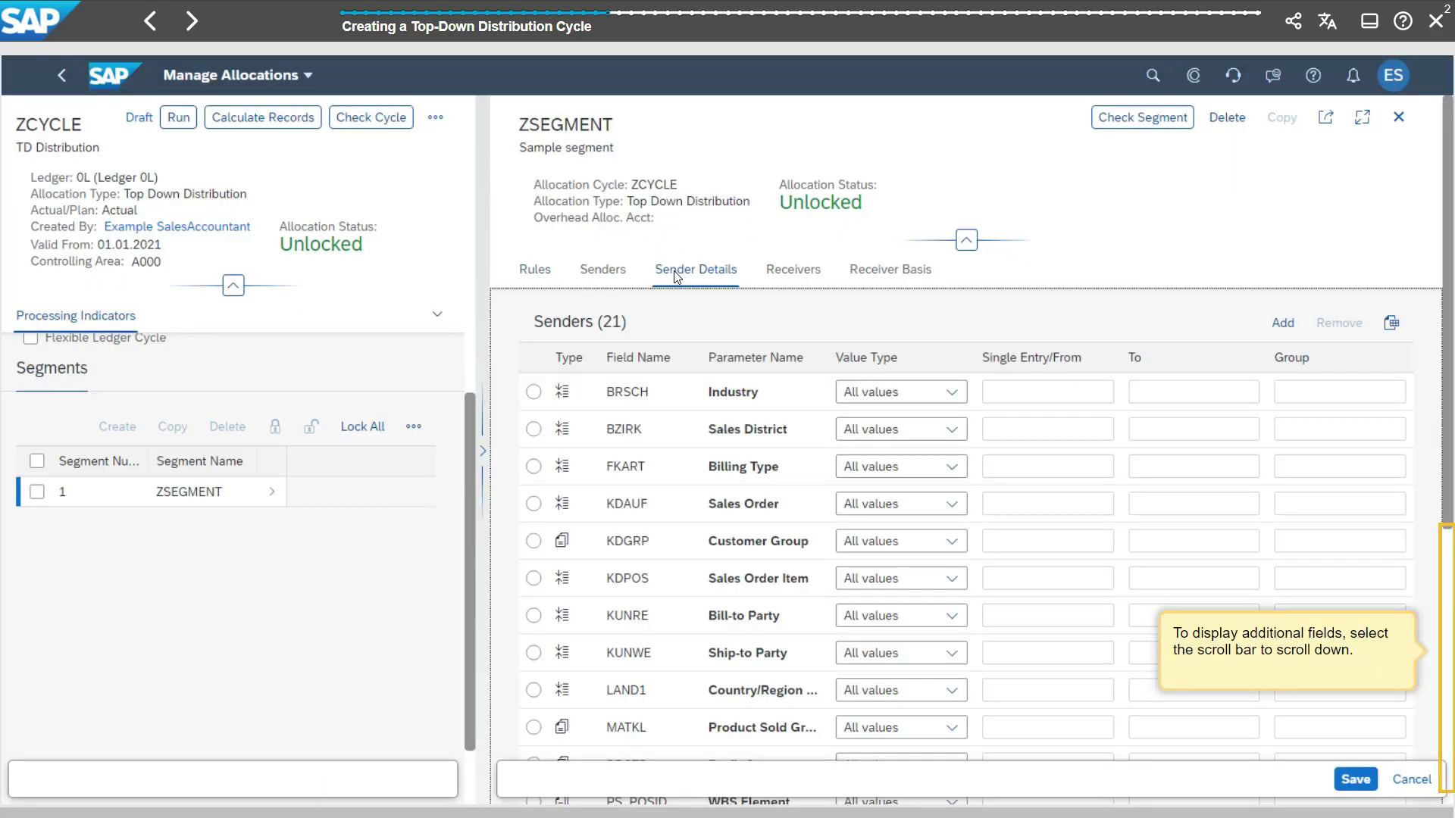
{"action": "left_click", "coordinate": [1449, 667]}
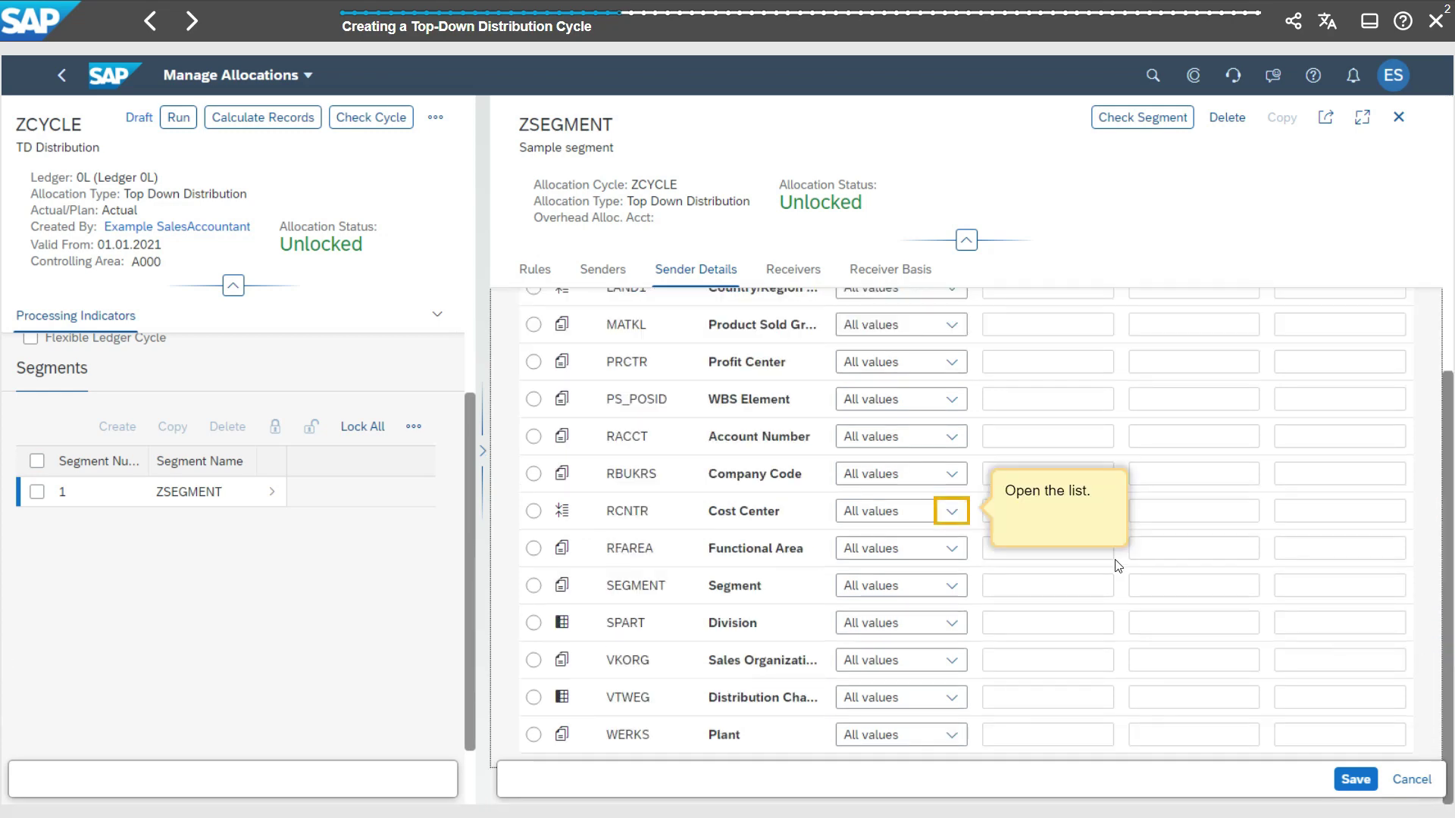
{"action": "left_click", "coordinate": [950, 514]}
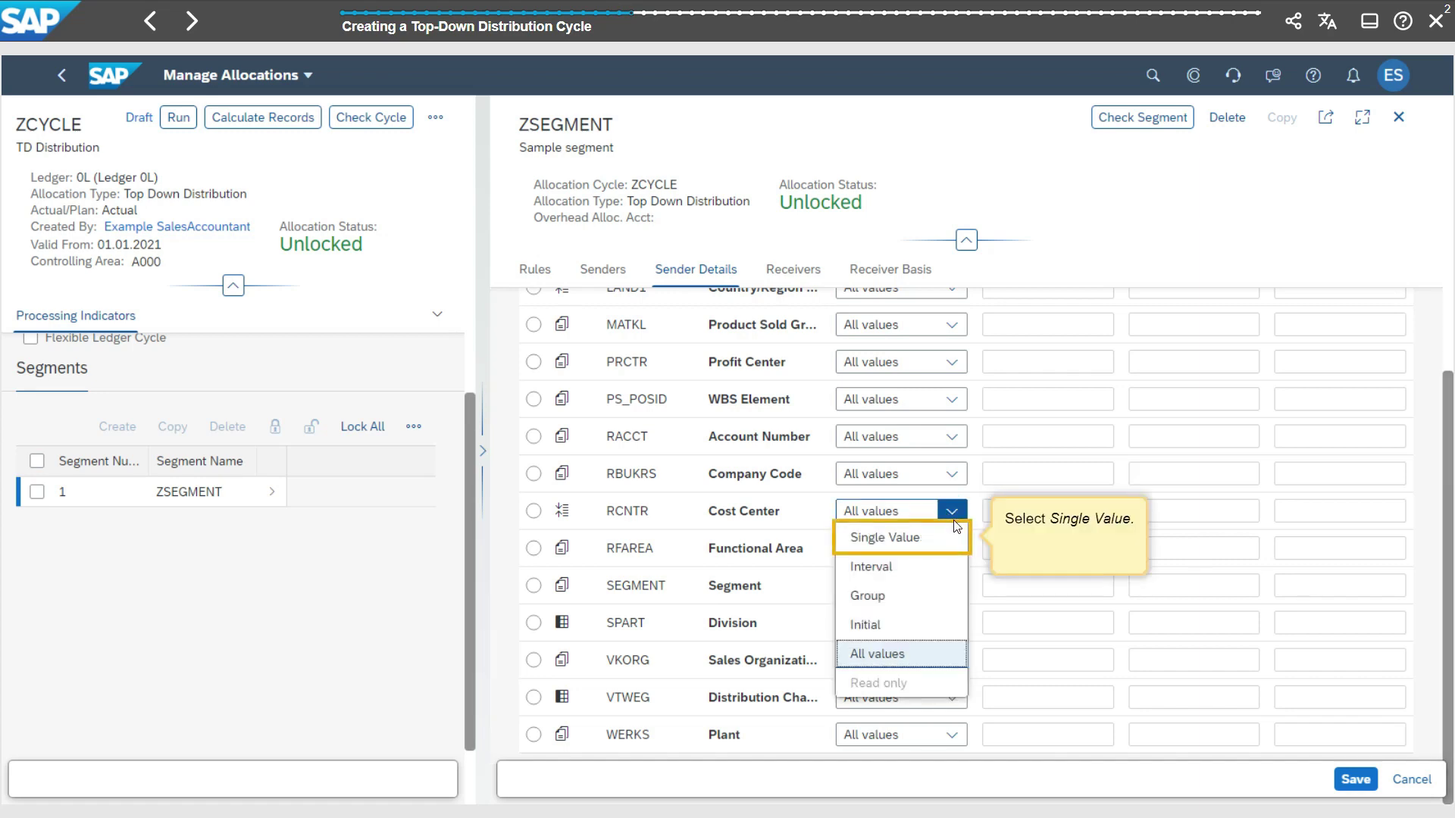
{"action": "left_click", "coordinate": [942, 535]}
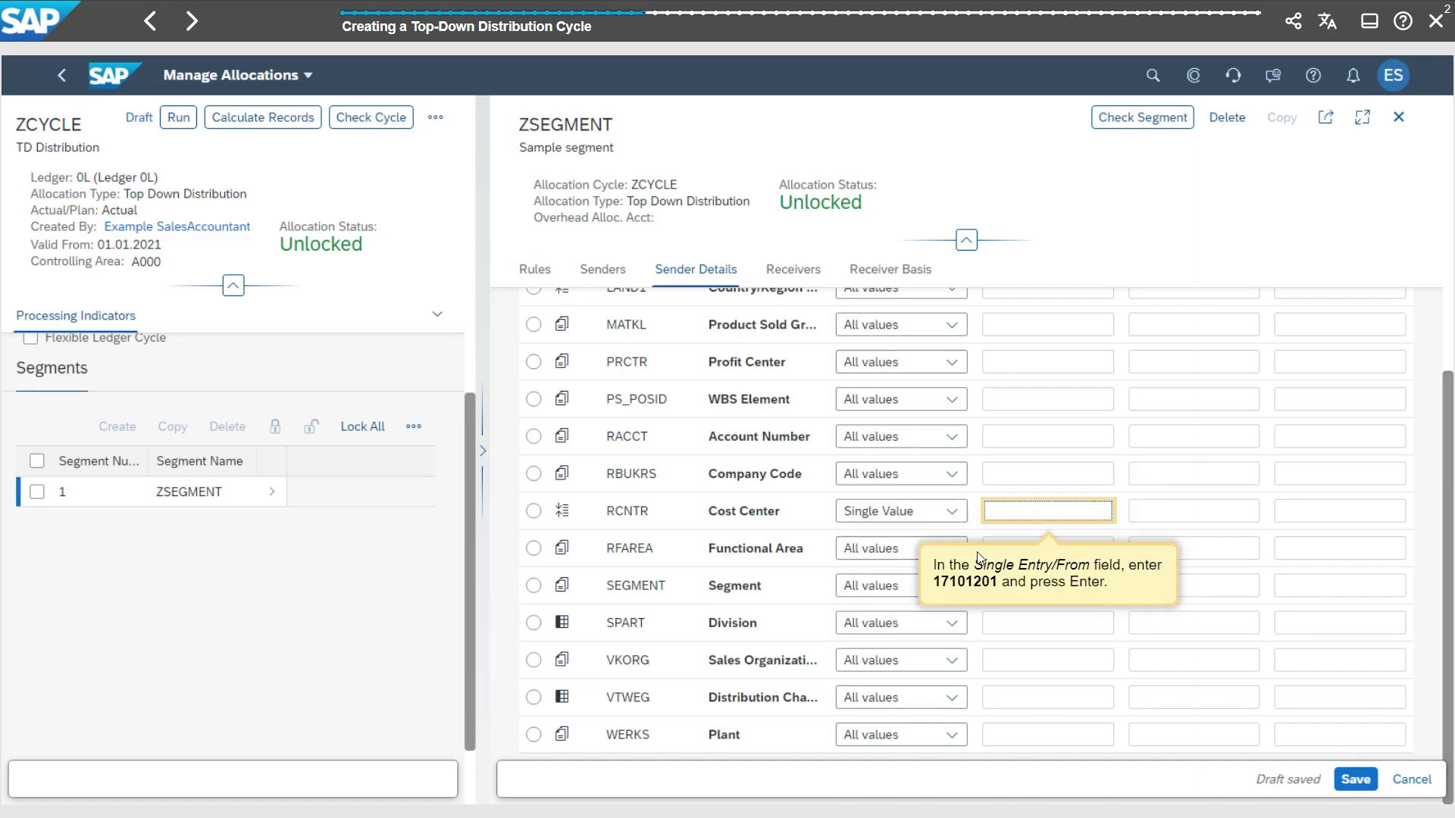
{"action": "type", "text": "17101201"}
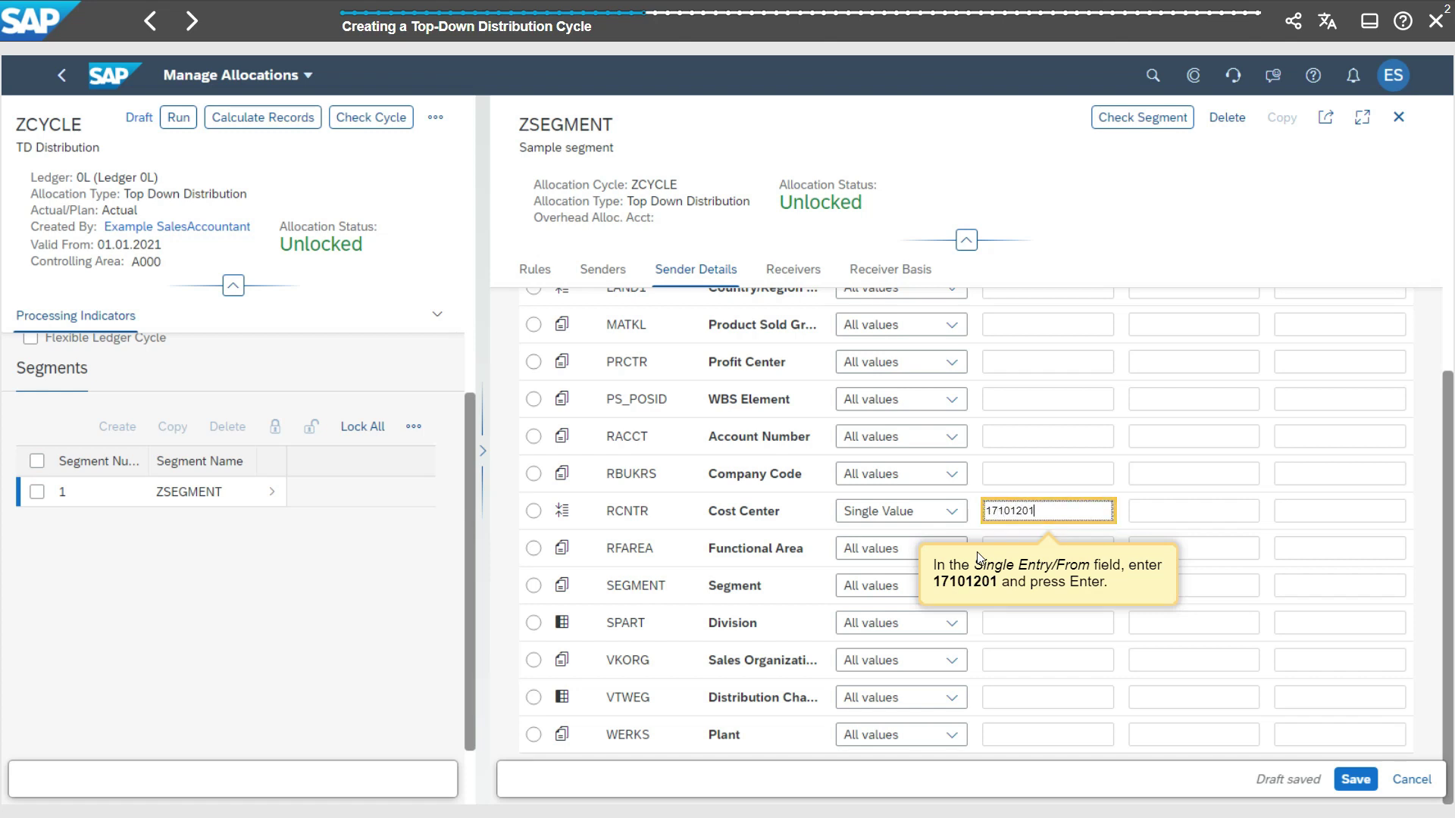
{"action": "key", "text": "Return"}
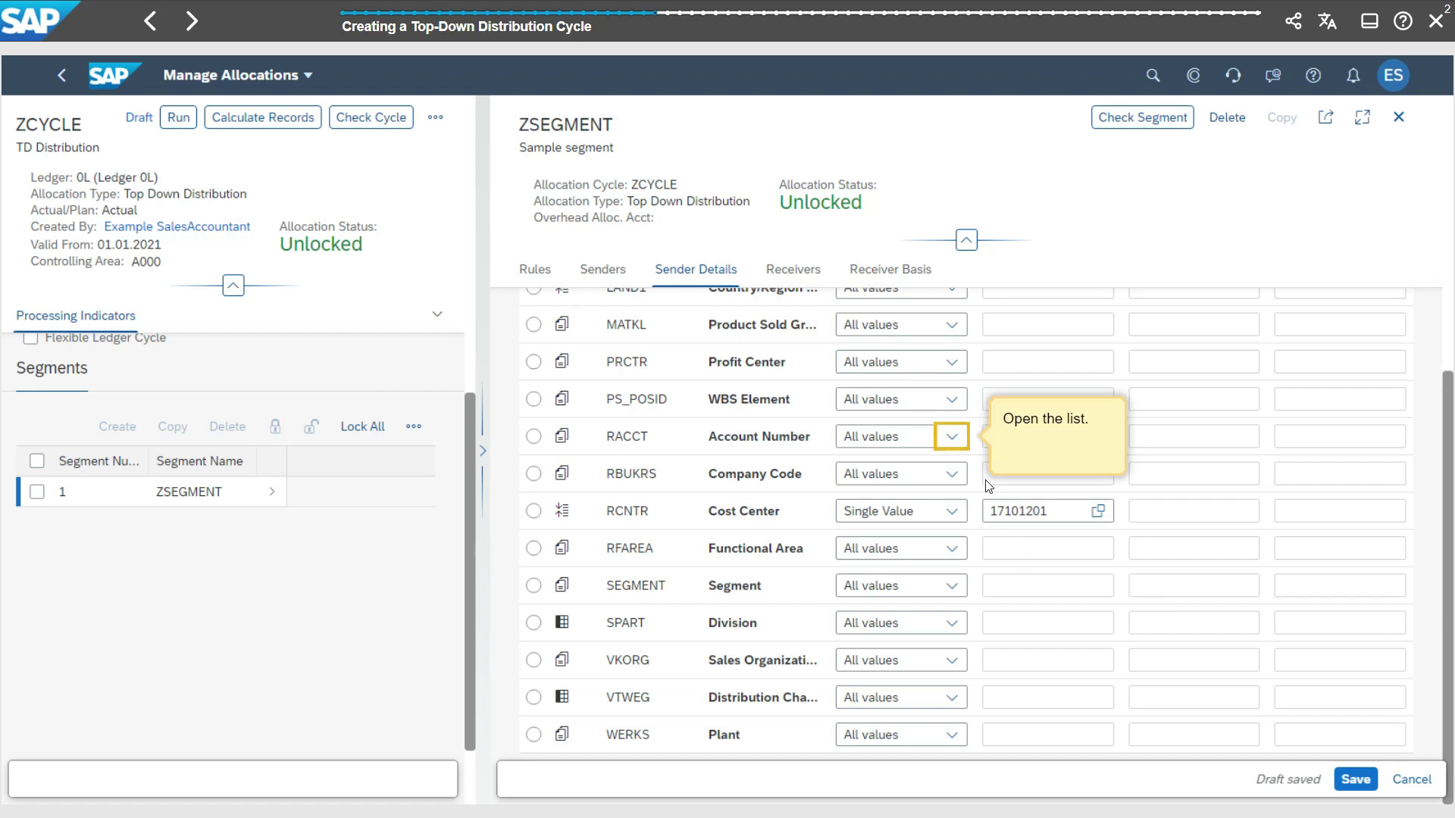
- Set the sender's Account Number value type to Single Value and enter the sender G/L account number
{"action": "left_click", "coordinate": [953, 435]}
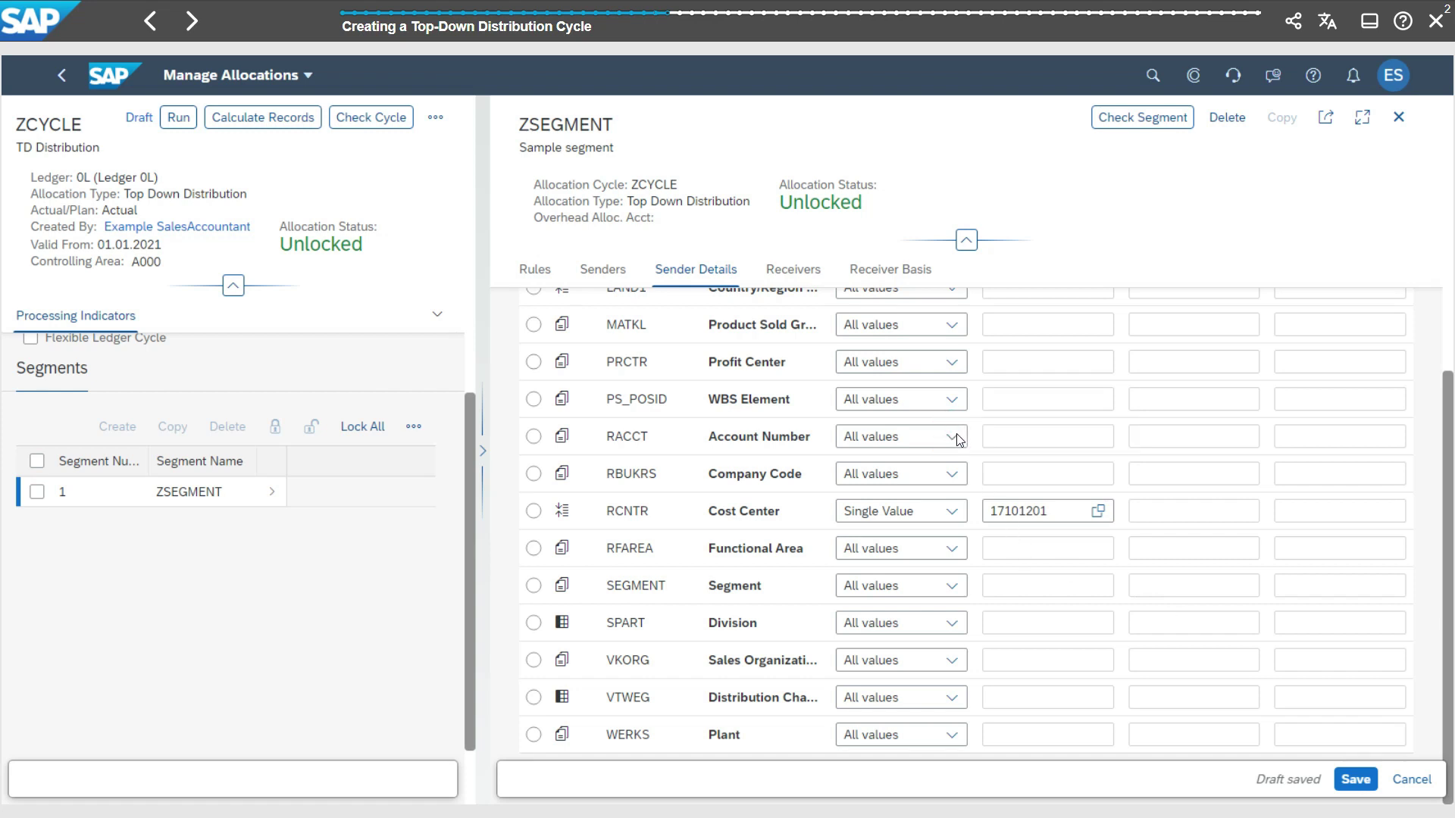
{"action": "left_click", "coordinate": [957, 438]}
{"action": "left_click", "coordinate": [930, 471]}
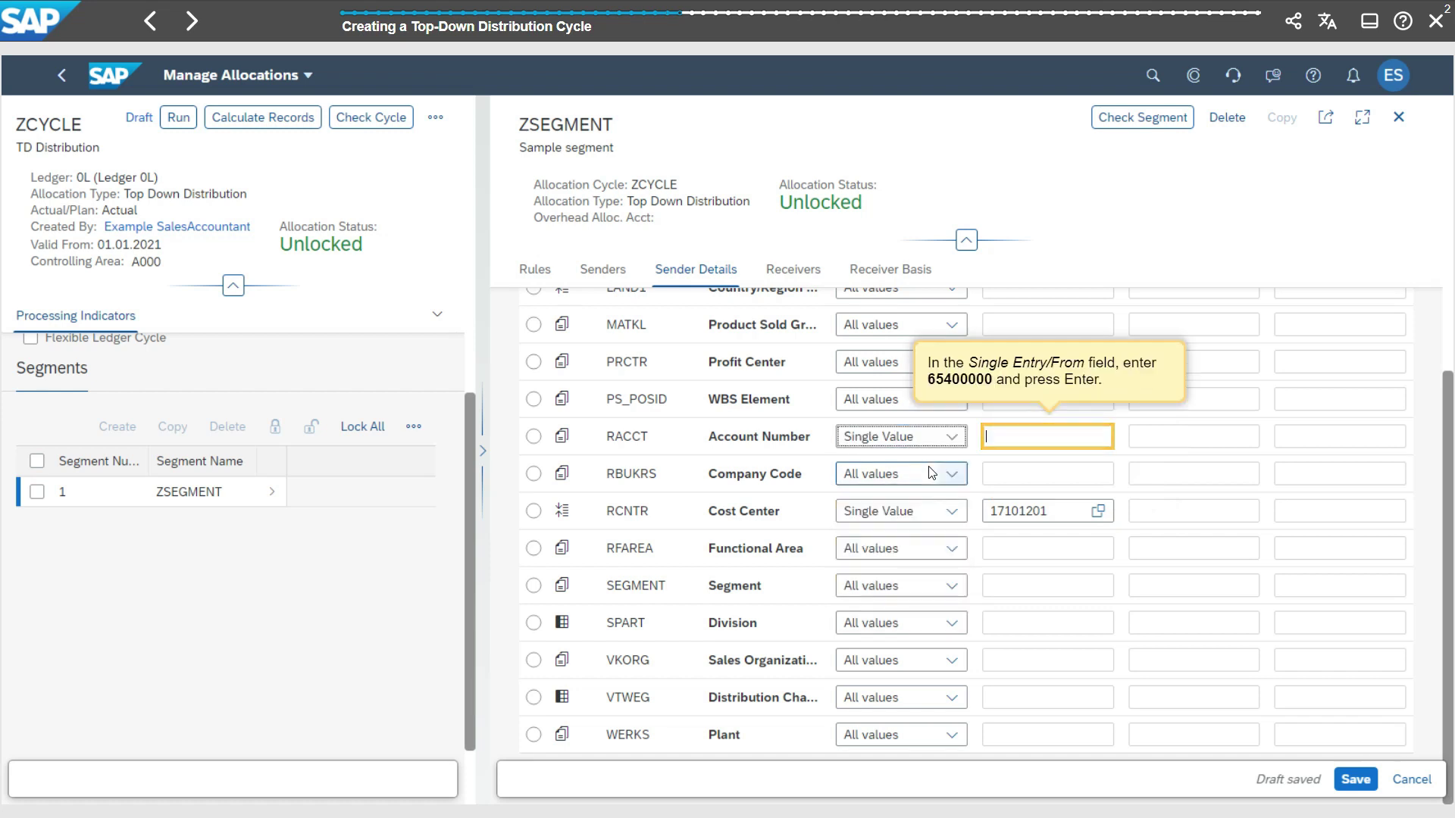
{"action": "left_click", "coordinate": [987, 436]}
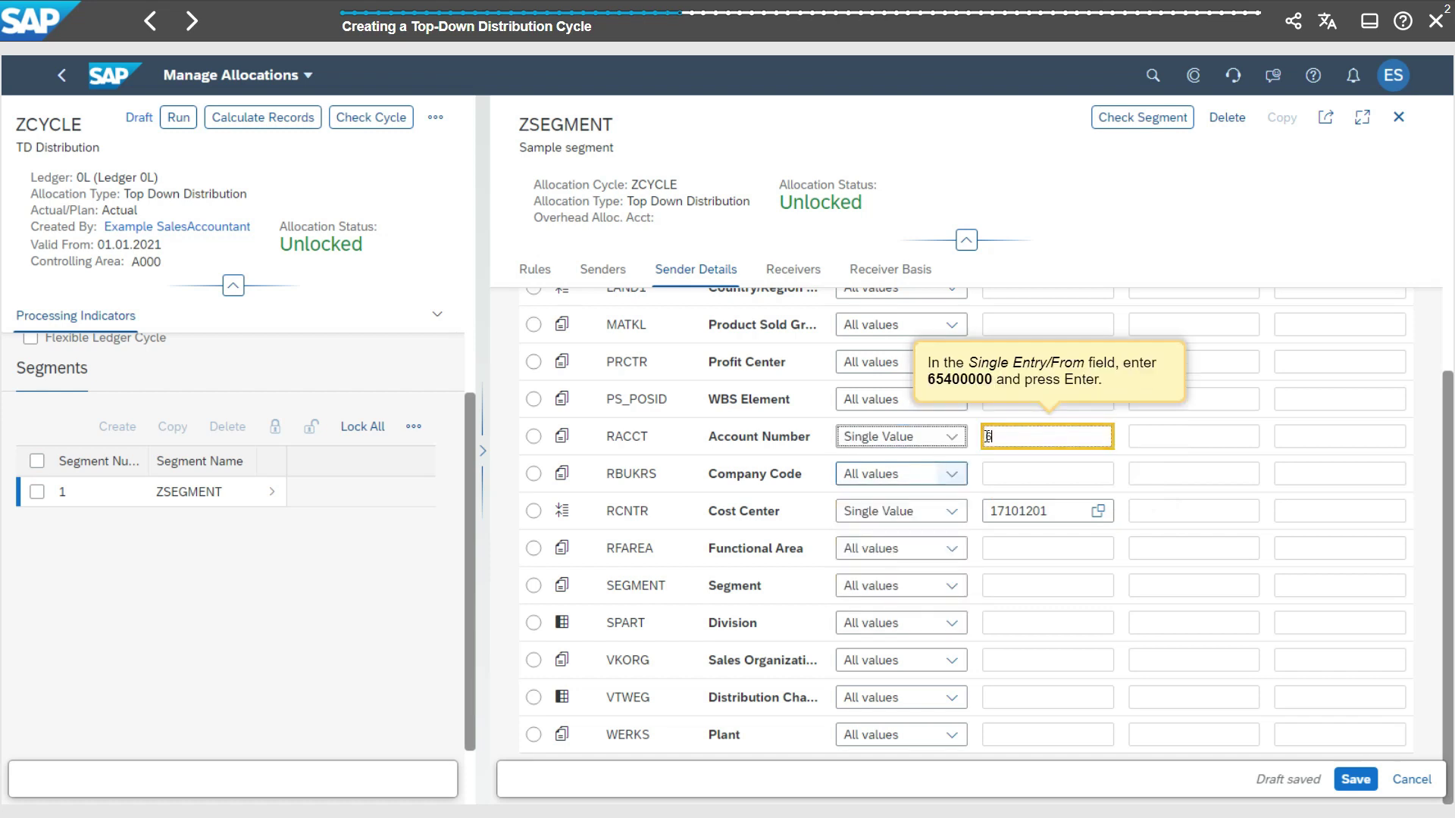
{"action": "type", "text": "65400000"}
{"action": "key", "text": "Return"}
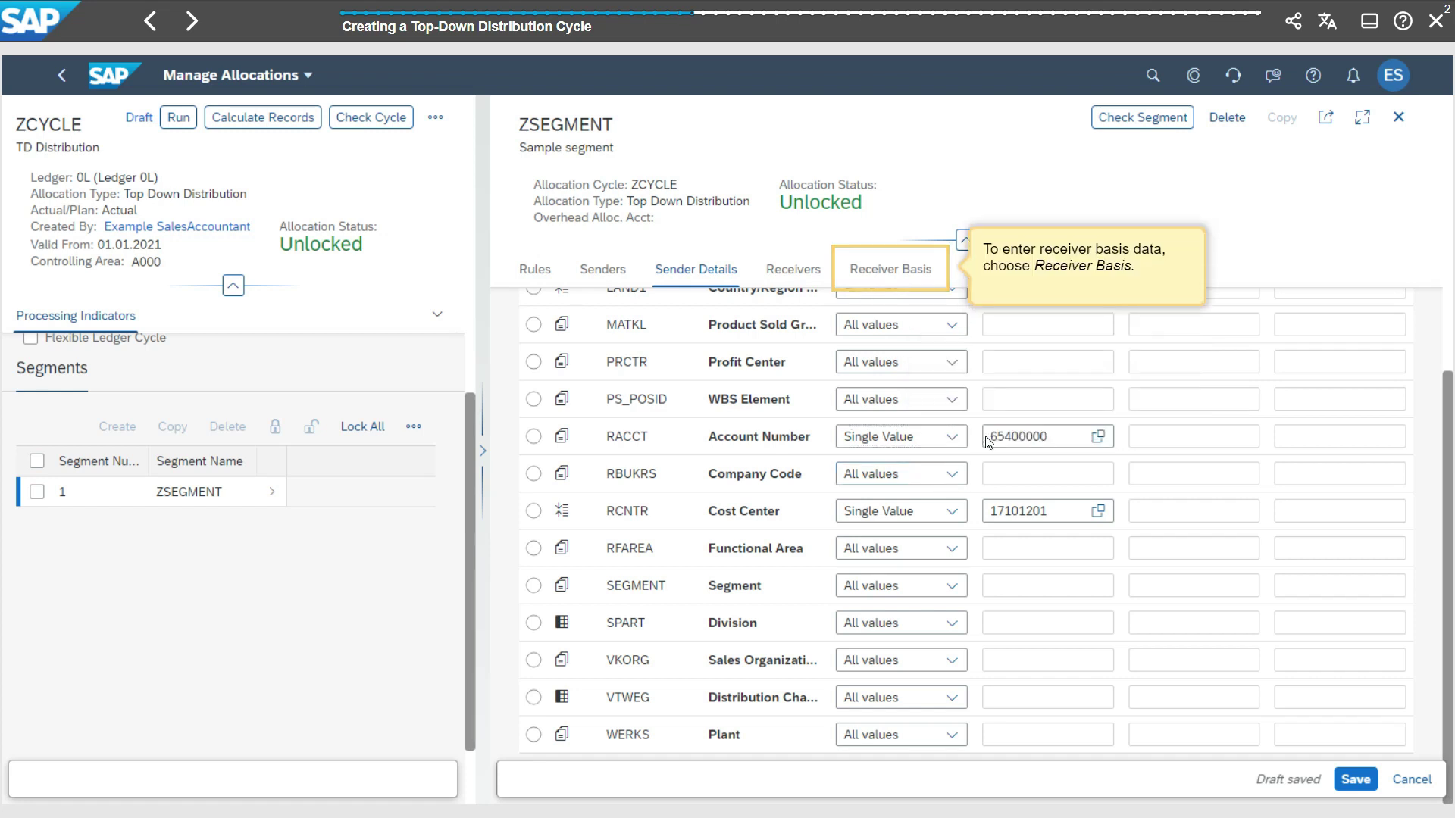
- In the receiver basis, add a reference base mapping for Customer Group with All values as the sender value type
{"action": "left_click", "coordinate": [909, 271]}
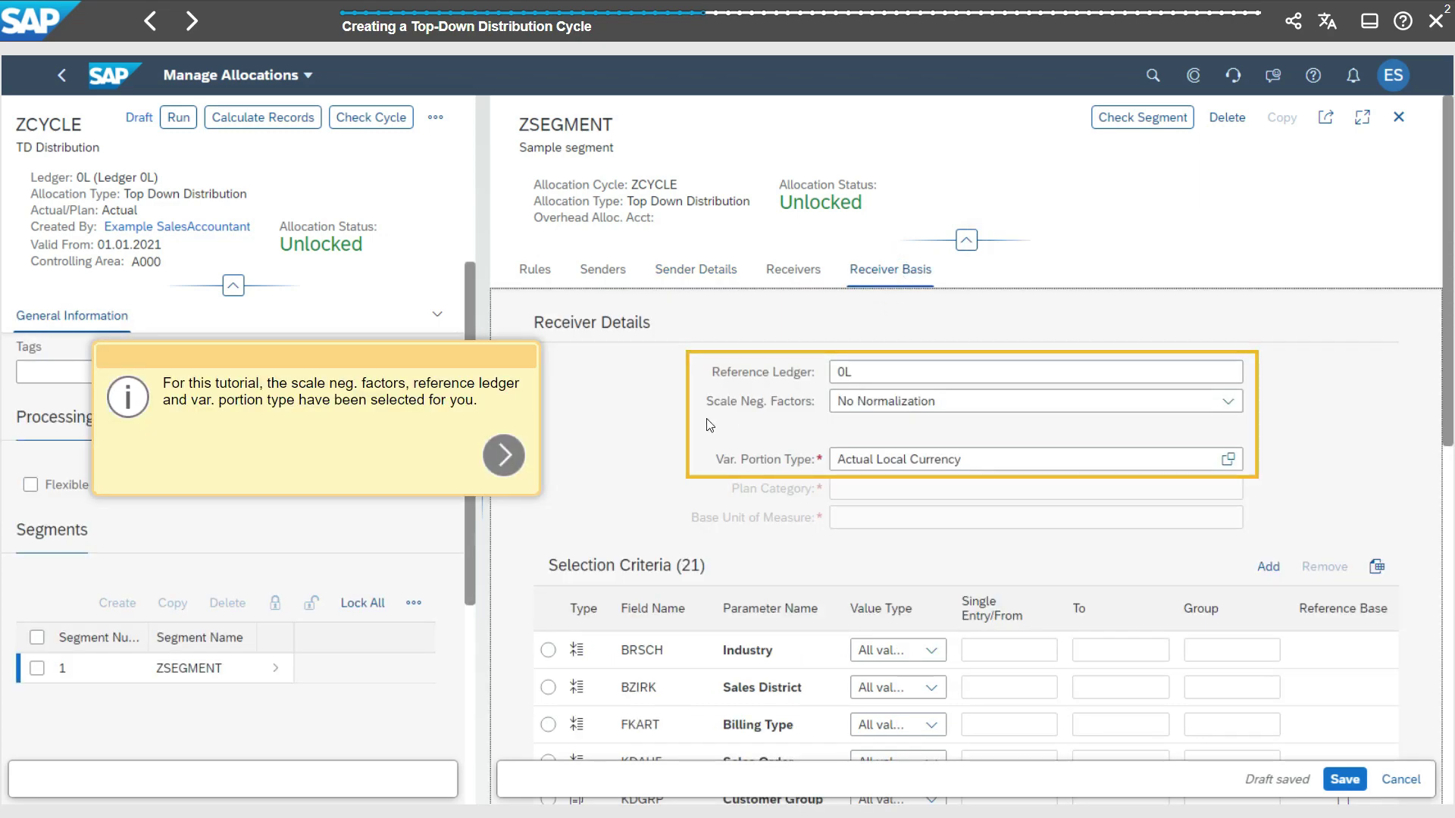
{"action": "left_click", "coordinate": [504, 456]}
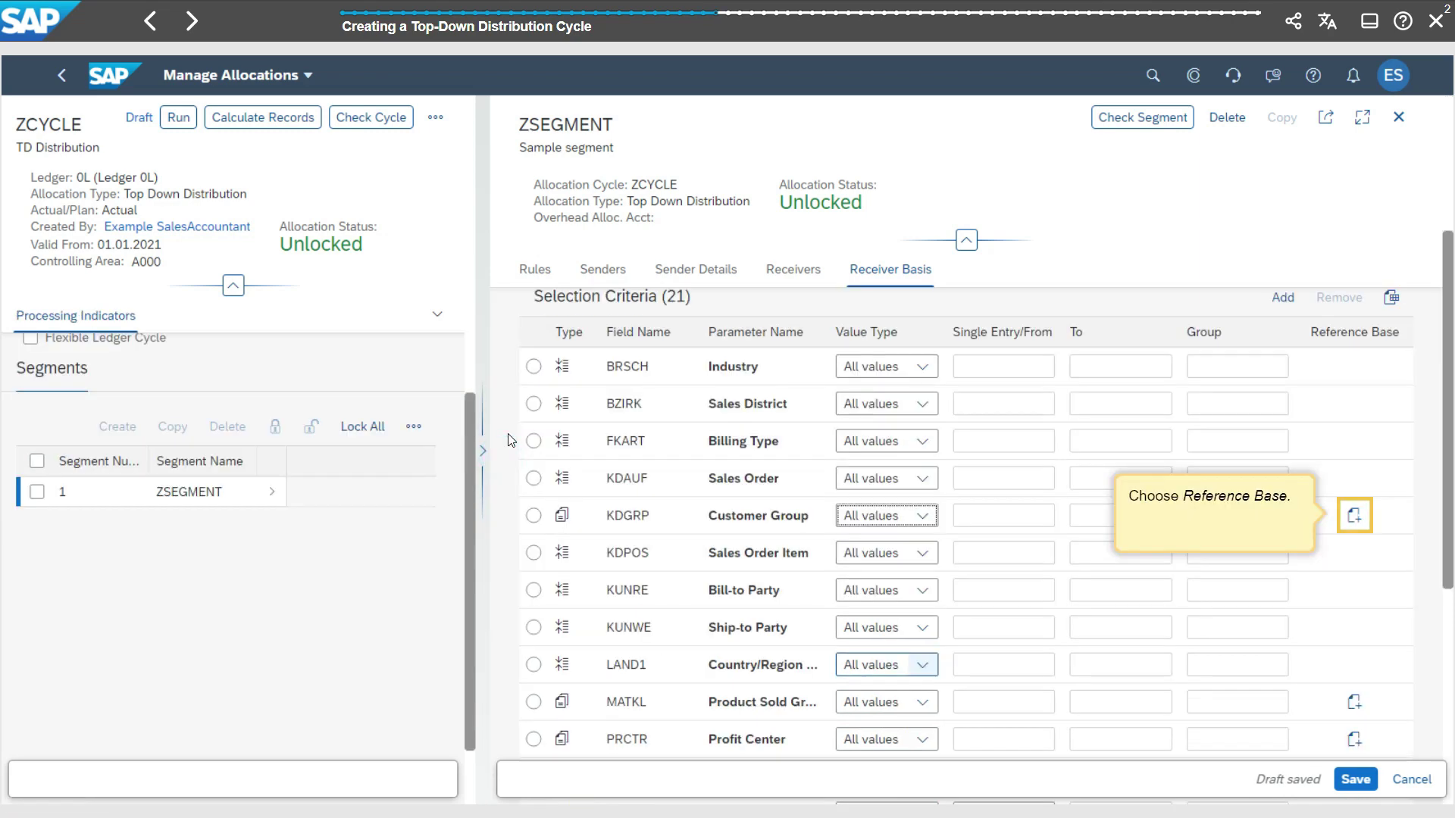
{"action": "left_click", "coordinate": [1354, 517]}
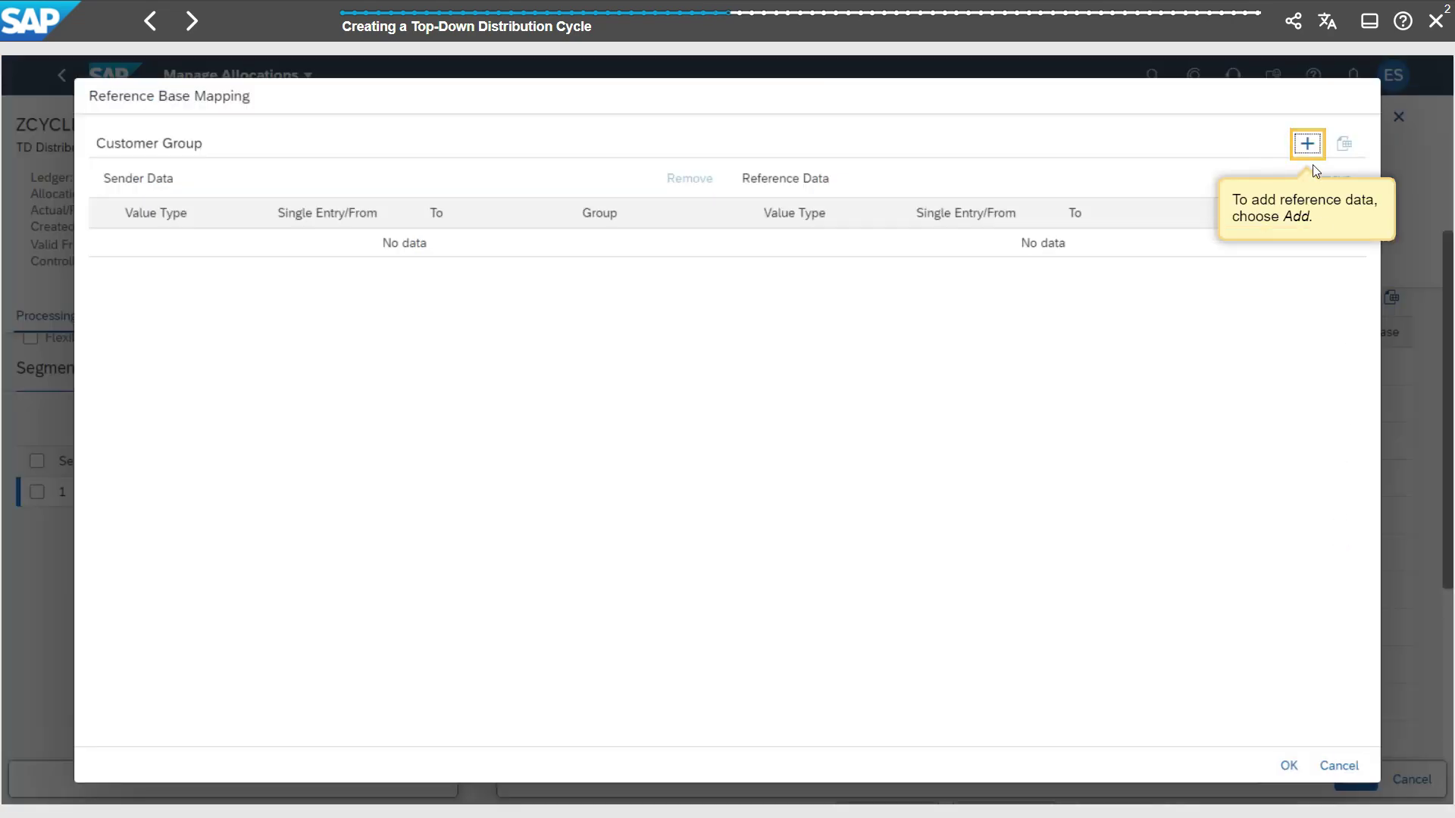
{"action": "left_click", "coordinate": [1306, 144]}
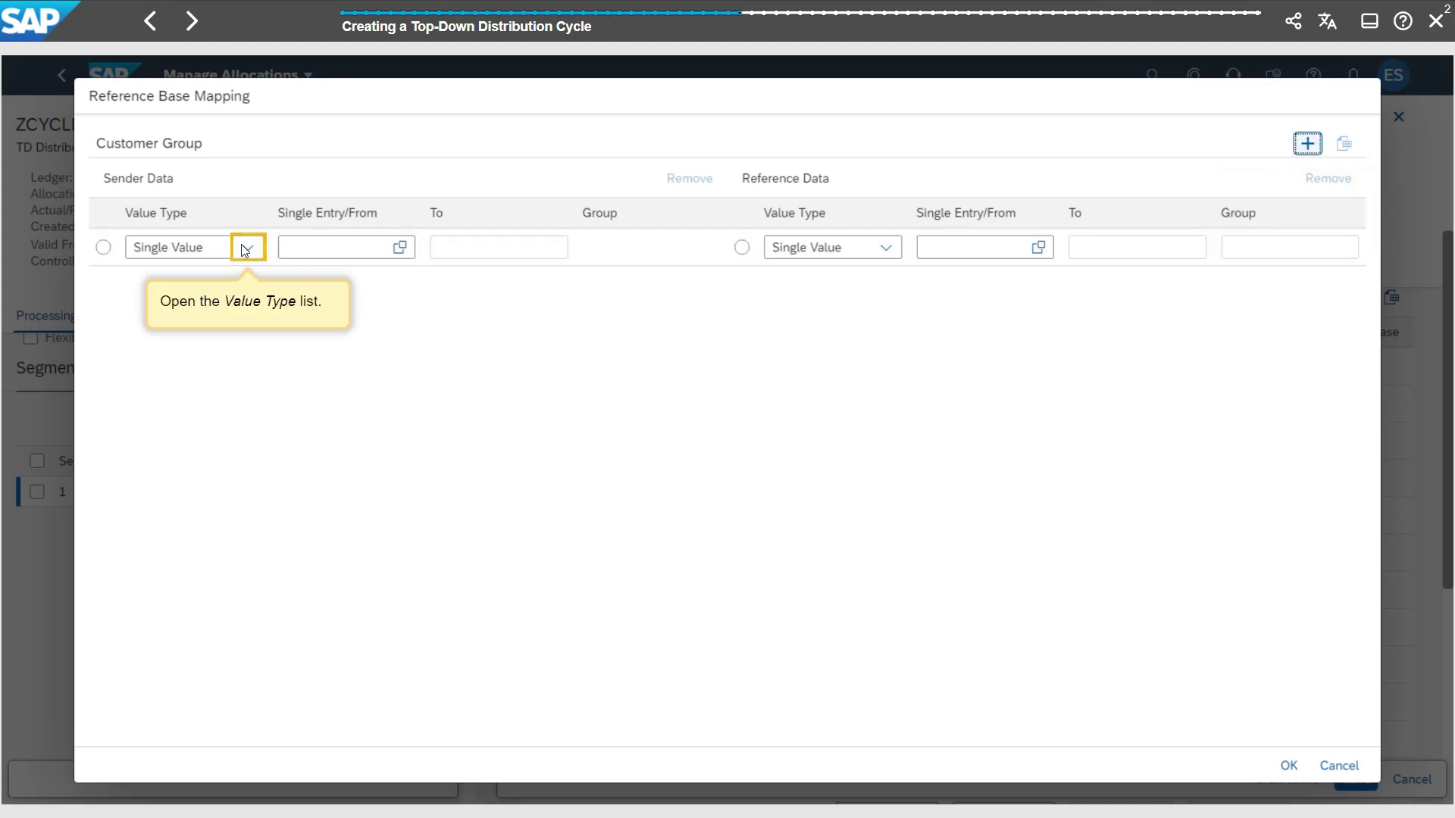
{"action": "left_click", "coordinate": [247, 248]}
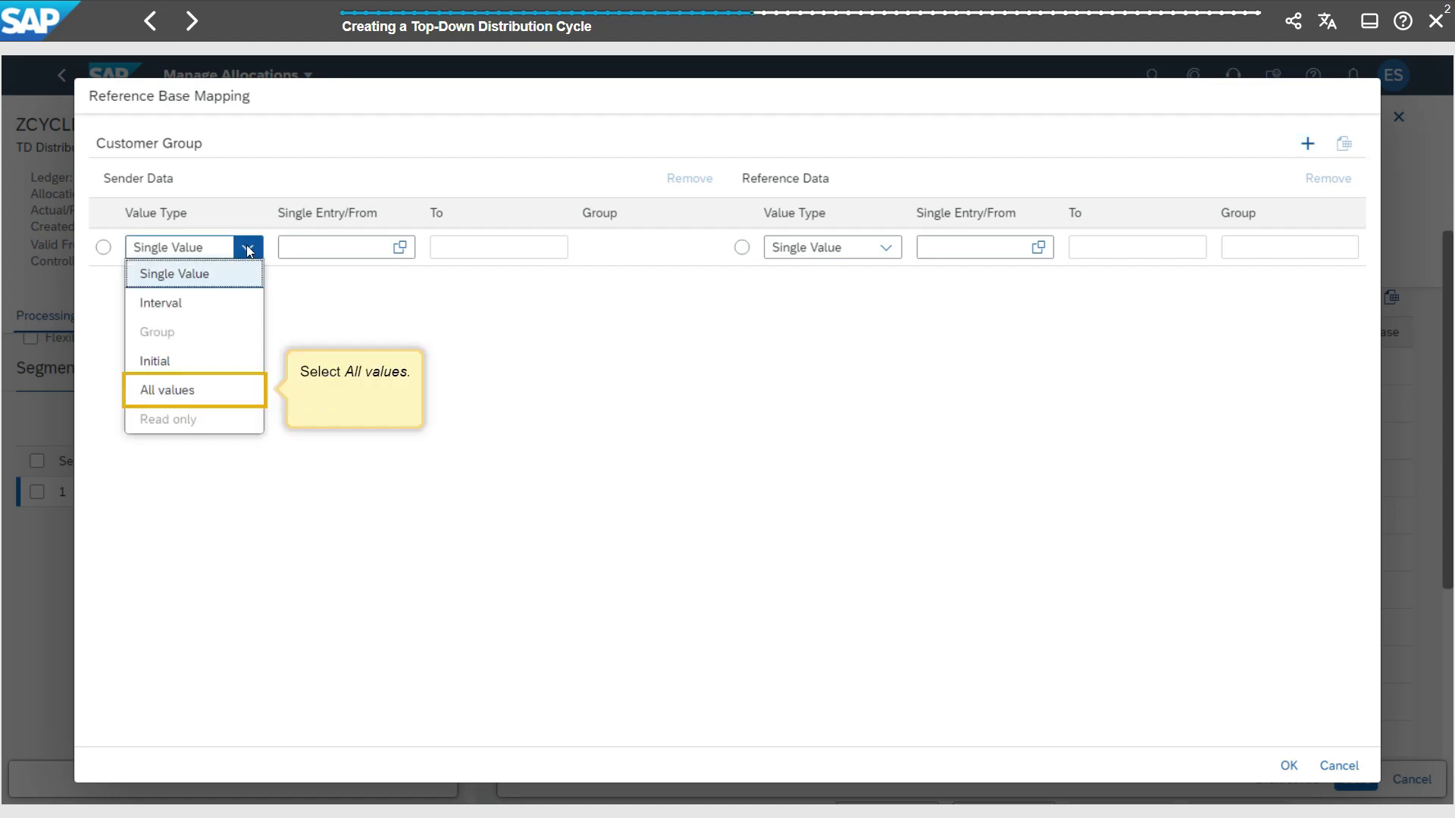
{"action": "left_click", "coordinate": [244, 394]}
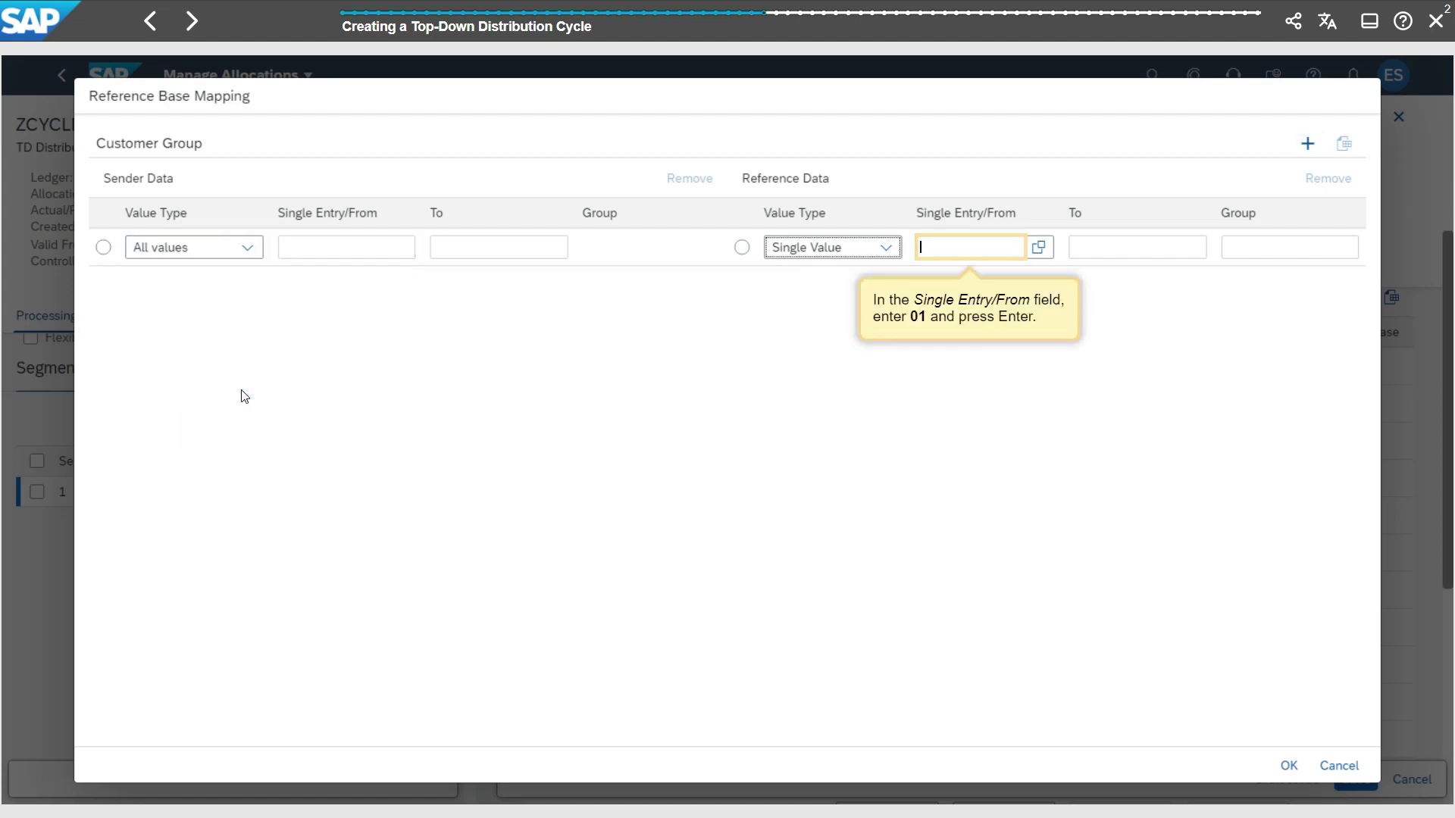
{"action": "type", "text": "s"}
{"action": "type", "text": "ingle"}
{"action": "type", "text": " E"}
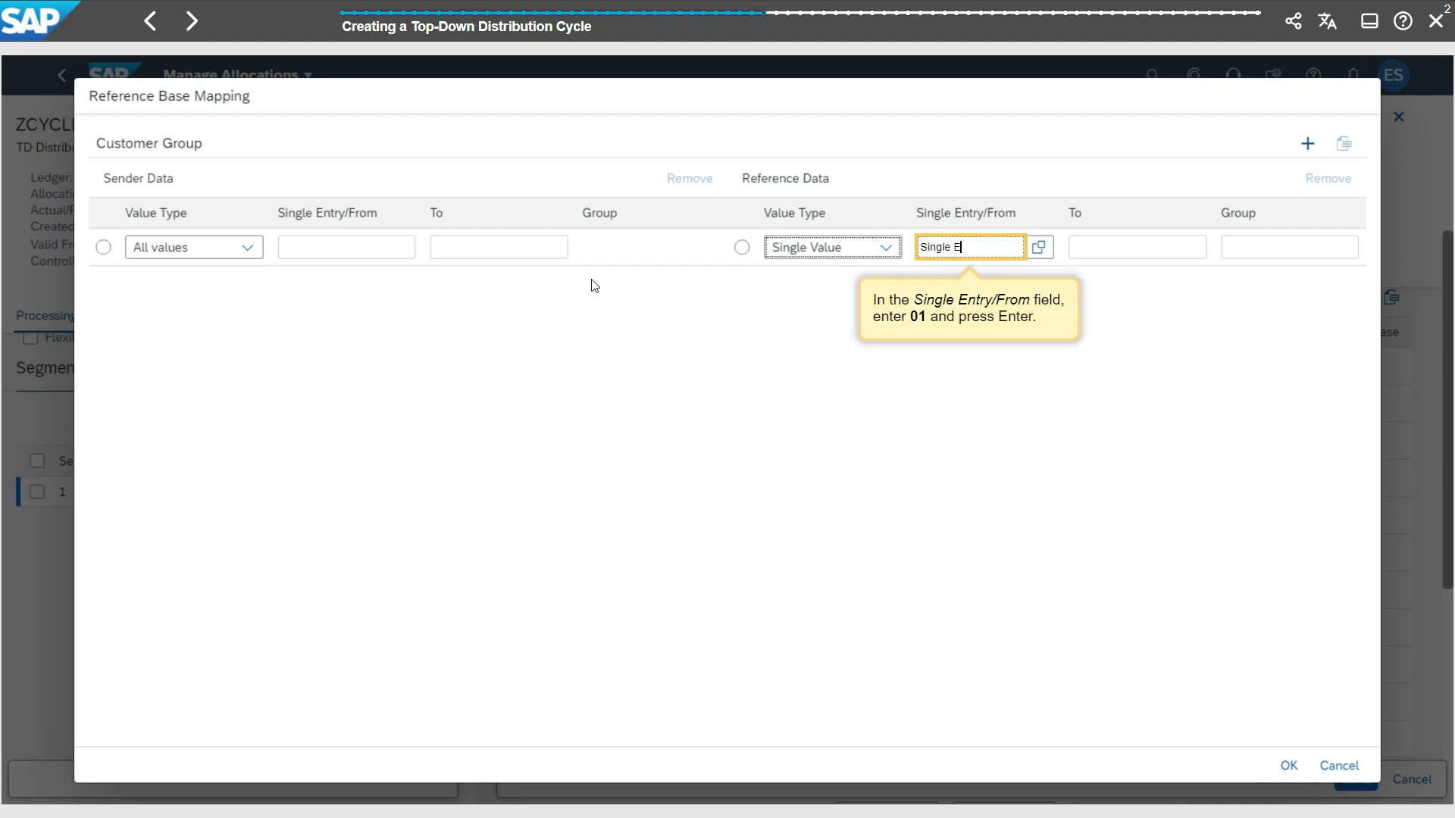
{"action": "type", "text": "ntryForm"}
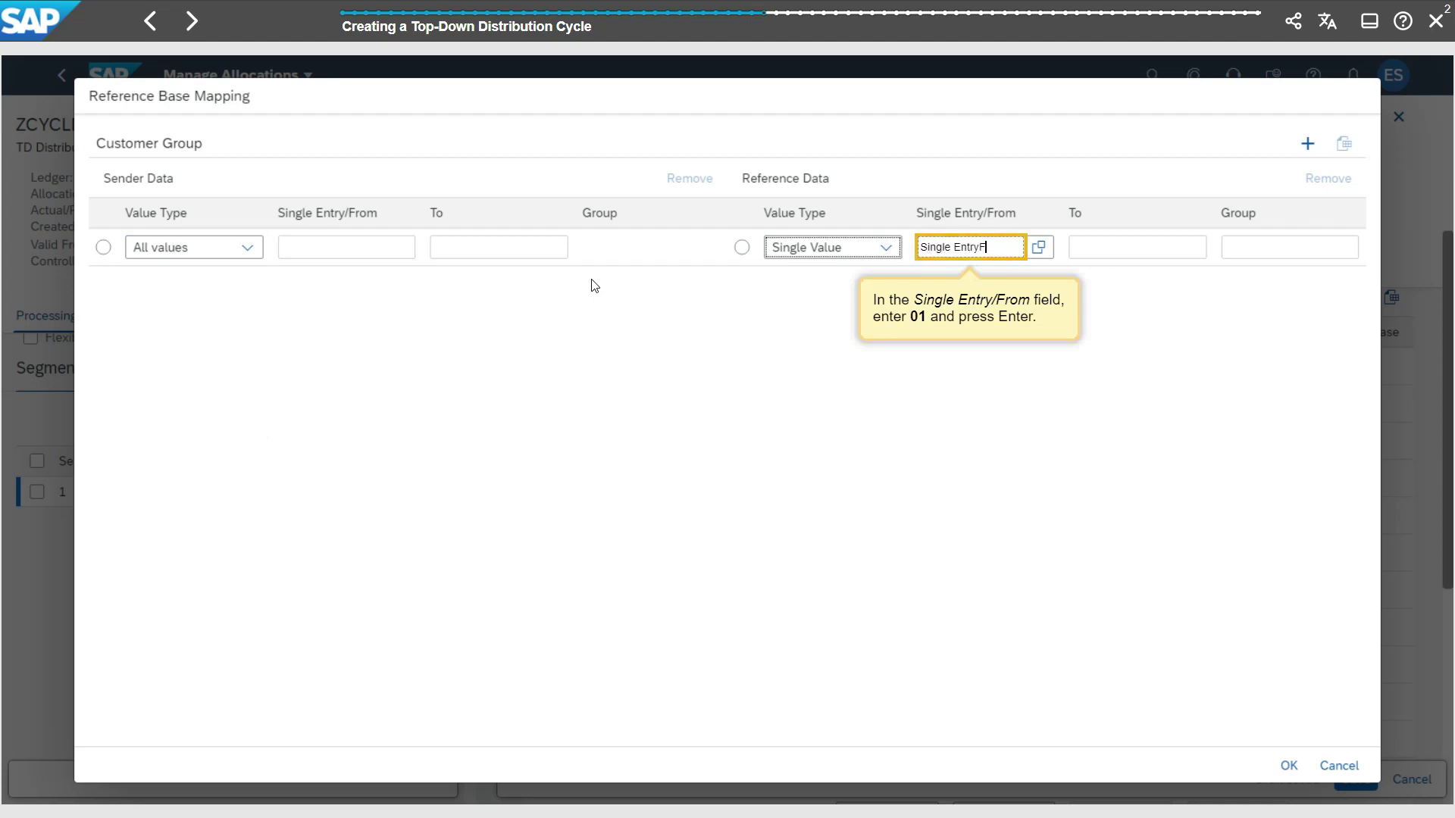
{"action": "key", "text": "BackSpace"}
{"action": "key", "text": "BackSpace"}
{"action": "key", "text": "BackSpace"}
{"action": "key", "text": "BackSpace"}
{"action": "key", "text": "BackSpace"}
{"action": "key", "text": "BackSpace"}
{"action": "key", "text": "BackSpace"}
{"action": "key", "text": "BackSpace"}
{"action": "key", "text": "BackSpace"}
{"action": "key", "text": "BackSpace"}
{"action": "key", "text": "BackSpace"}
{"action": "key", "text": "BackSpace"}
{"action": "key", "text": "BackSpace"}
{"action": "key", "text": "BackSpace"}
{"action": "key", "text": "BackSpace"}
{"action": "key", "text": "BackSpace"}
- Enter 01 as the single reference value for Customer Group and confirm the mapping
{"action": "type", "text": "01"}
{"action": "key", "text": "Return"}
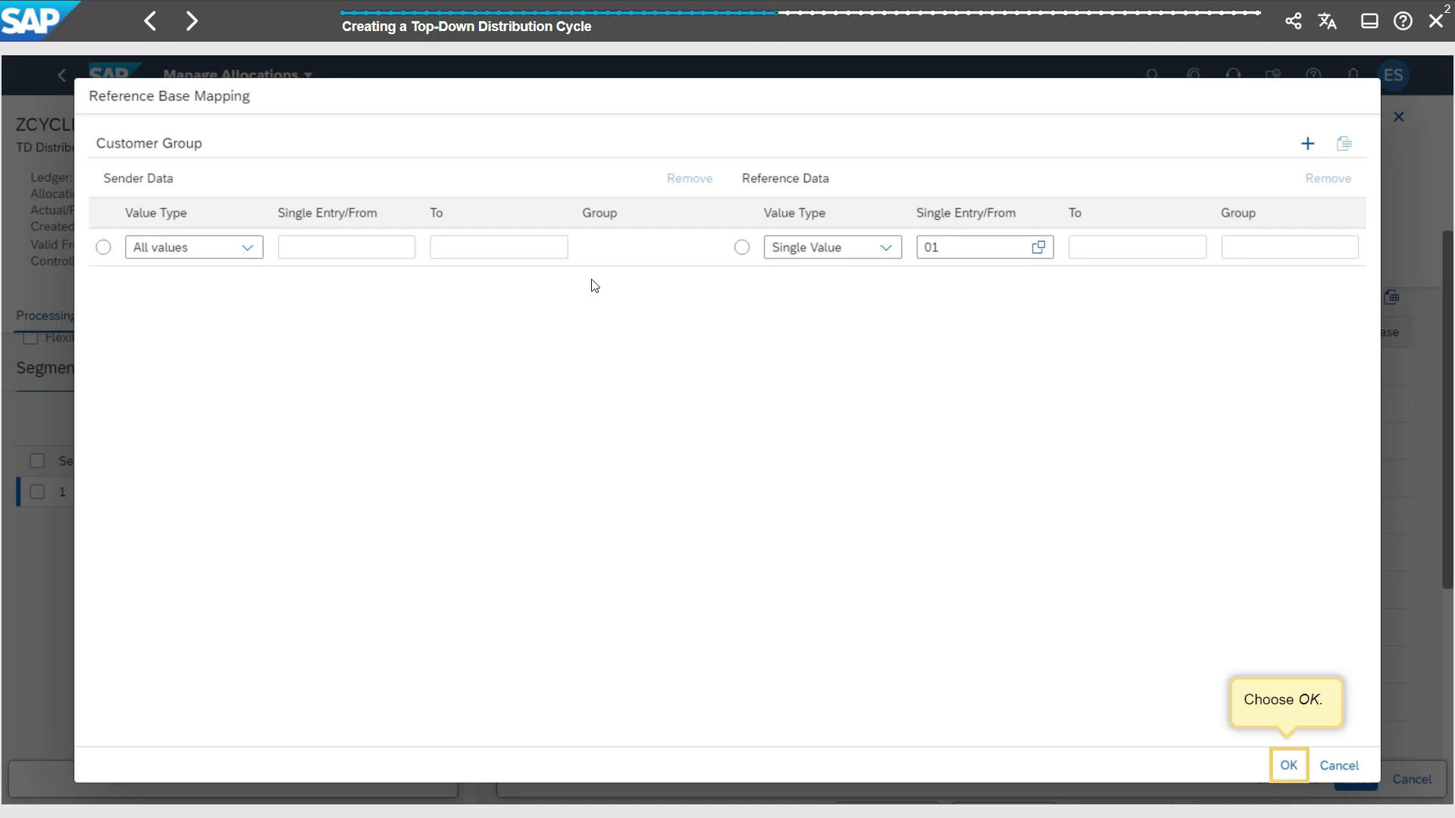
{"action": "left_click", "coordinate": [1286, 767]}
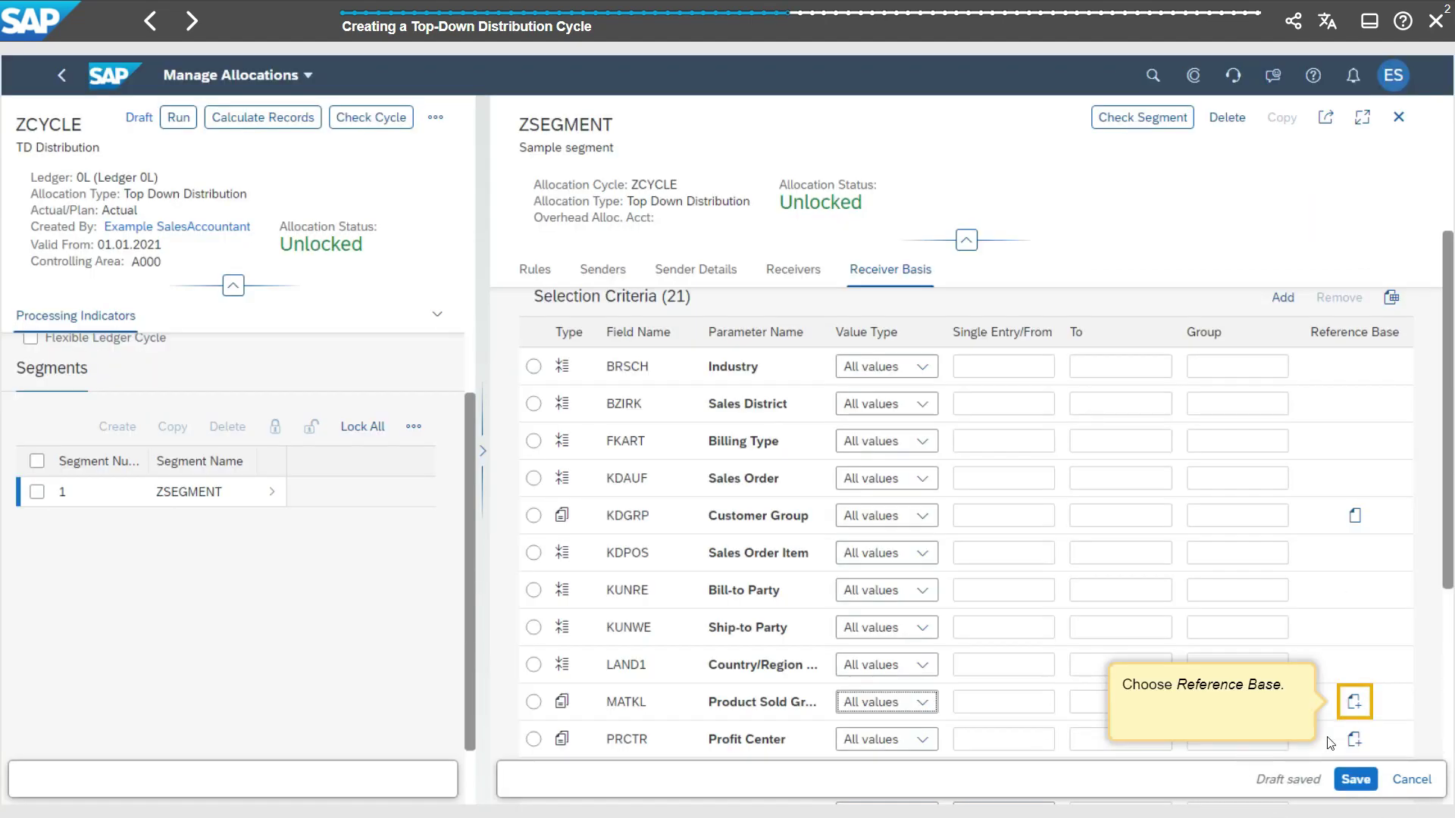
- Add a reference base mapping for Product Sold Group from all sender values to the single reference value L001
{"action": "left_click", "coordinate": [1354, 703]}
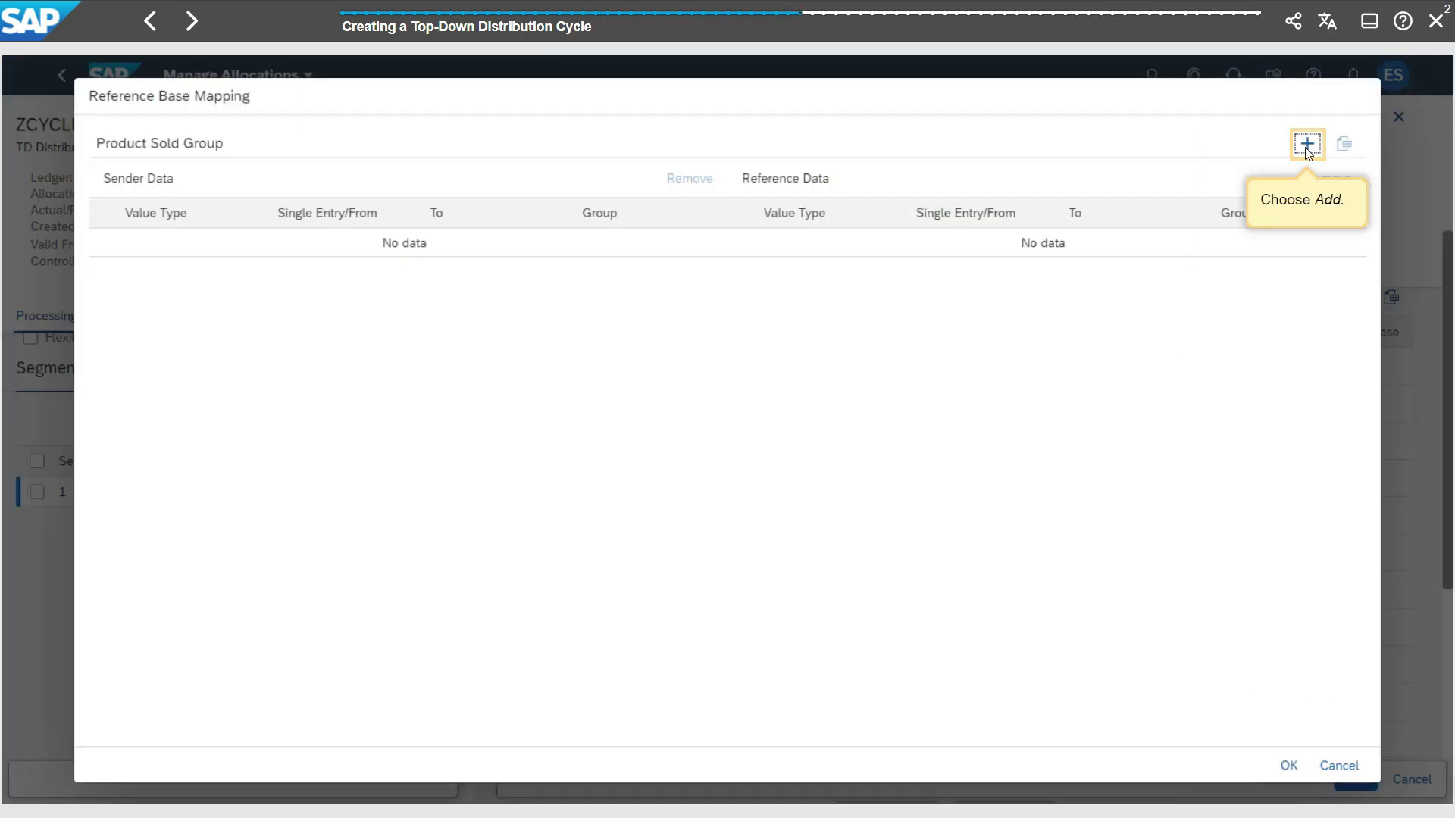
{"action": "left_click", "coordinate": [1305, 145]}
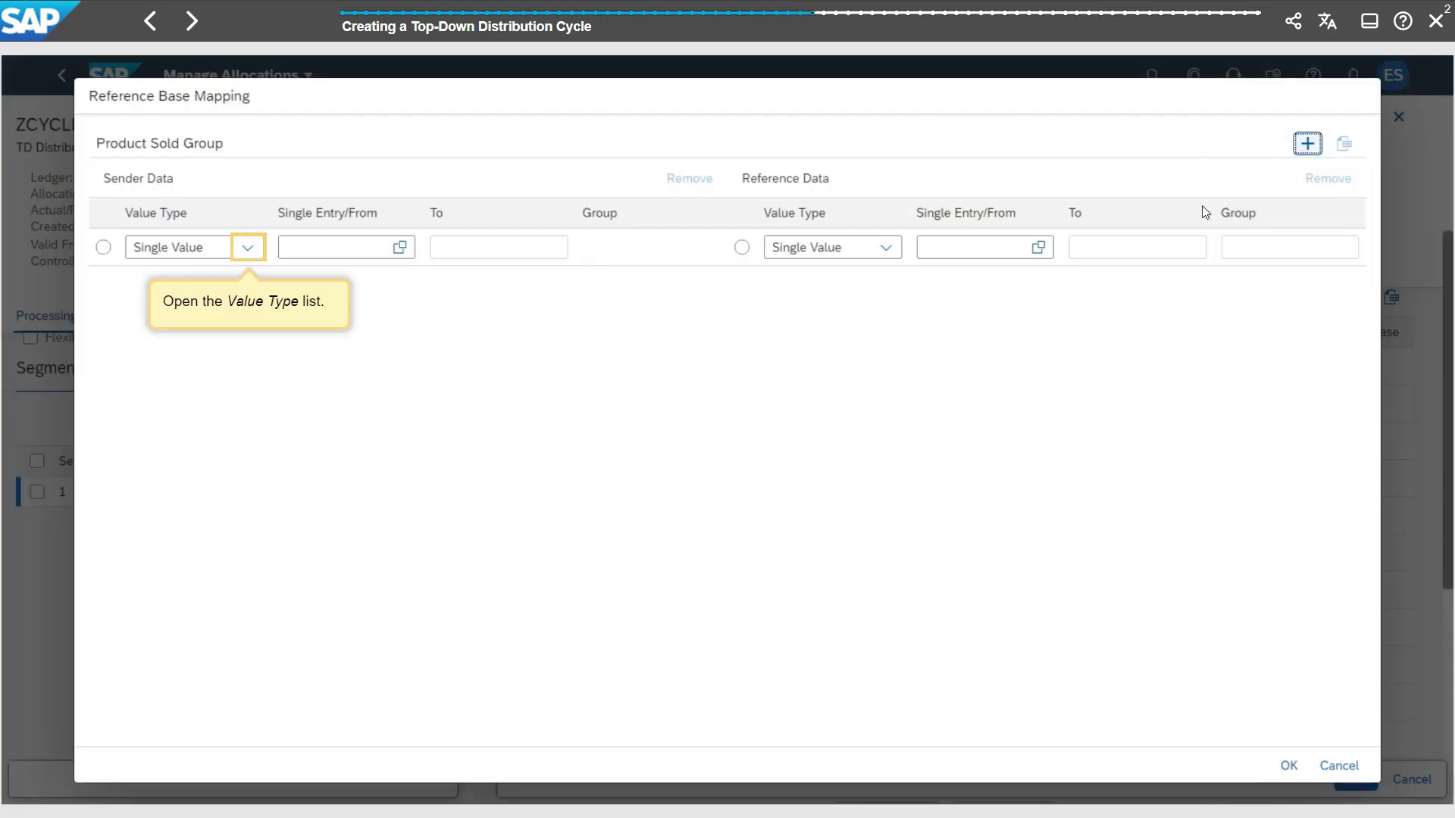
{"action": "left_click", "coordinate": [247, 248]}
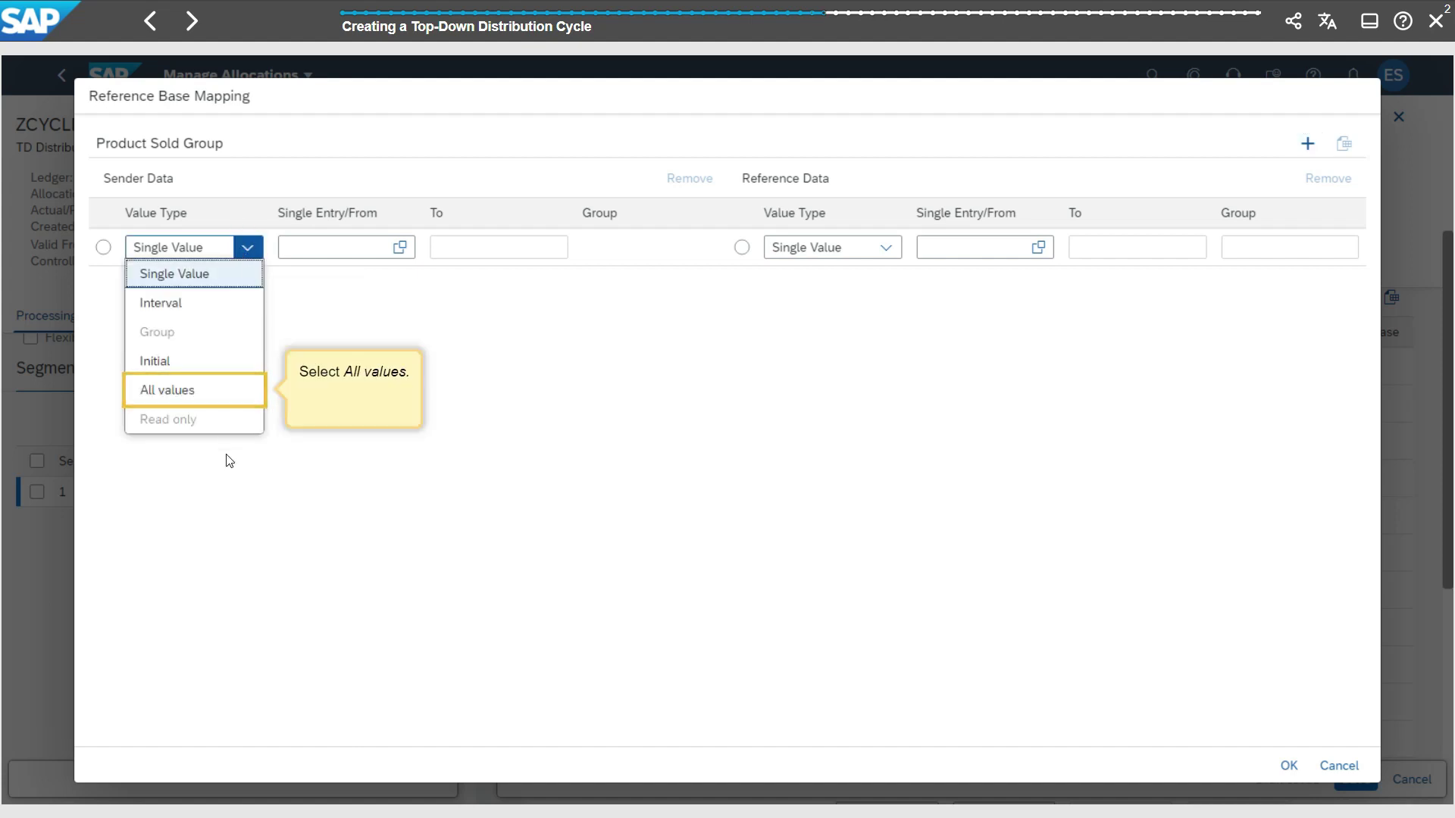
{"action": "left_click", "coordinate": [235, 395]}
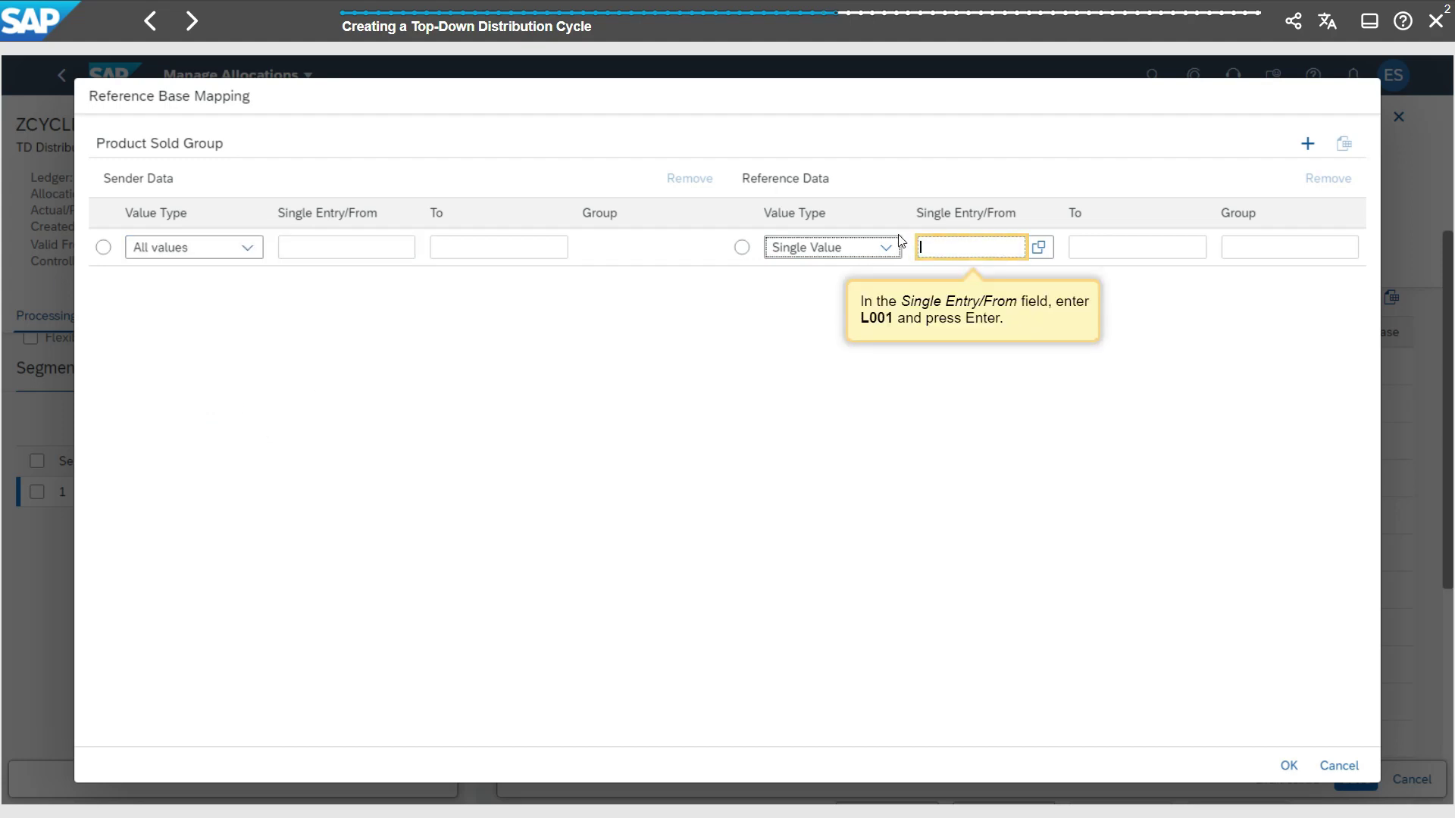
{"action": "type", "text": "L001"}
{"action": "key", "text": "Return"}
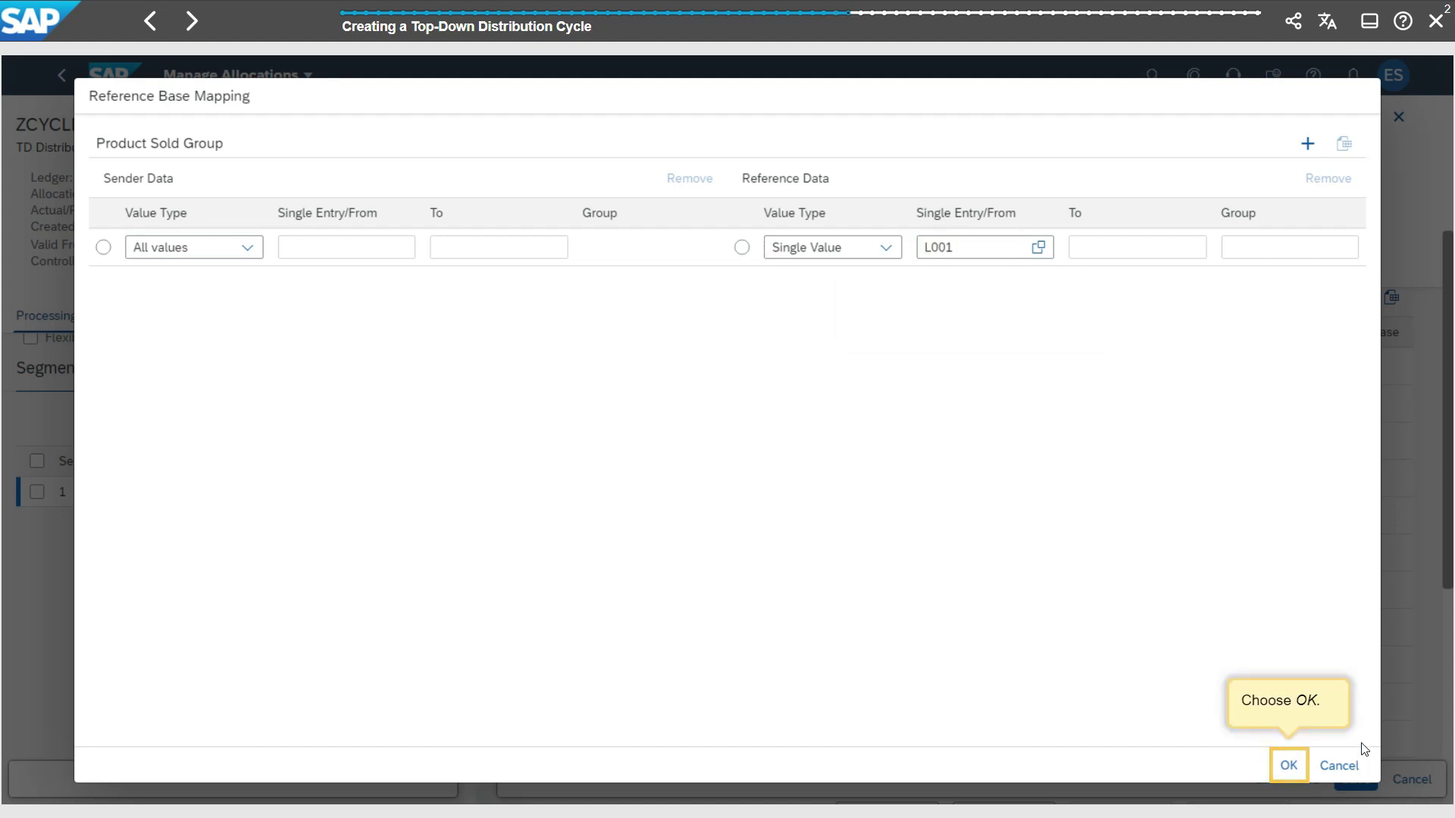
{"action": "left_click", "coordinate": [1290, 766]}
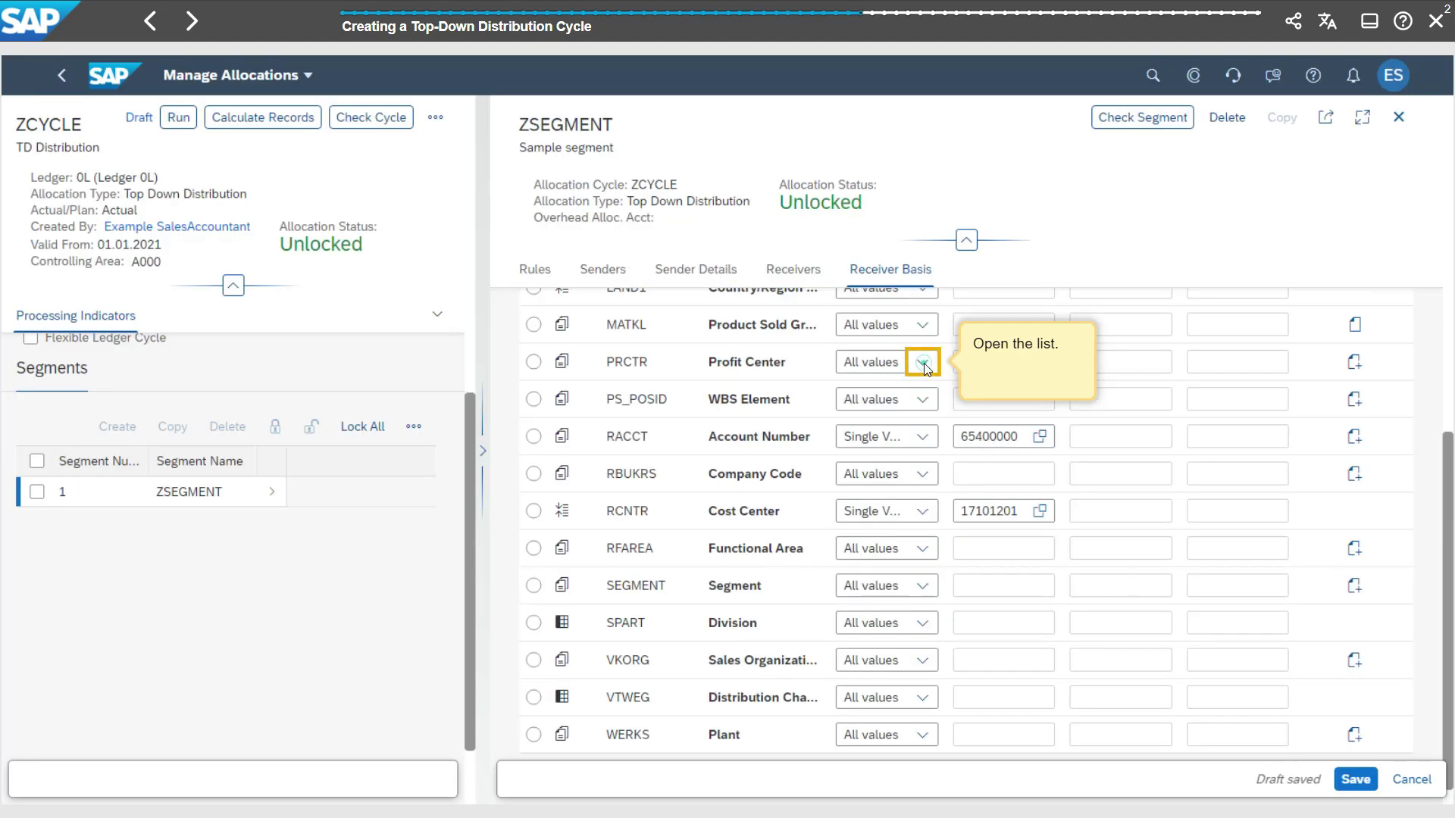
- Restrict the receiver basis to the single Profit Center YB700 and replace its Account Number value with the reference G/L account number
{"action": "left_click", "coordinate": [924, 365]}
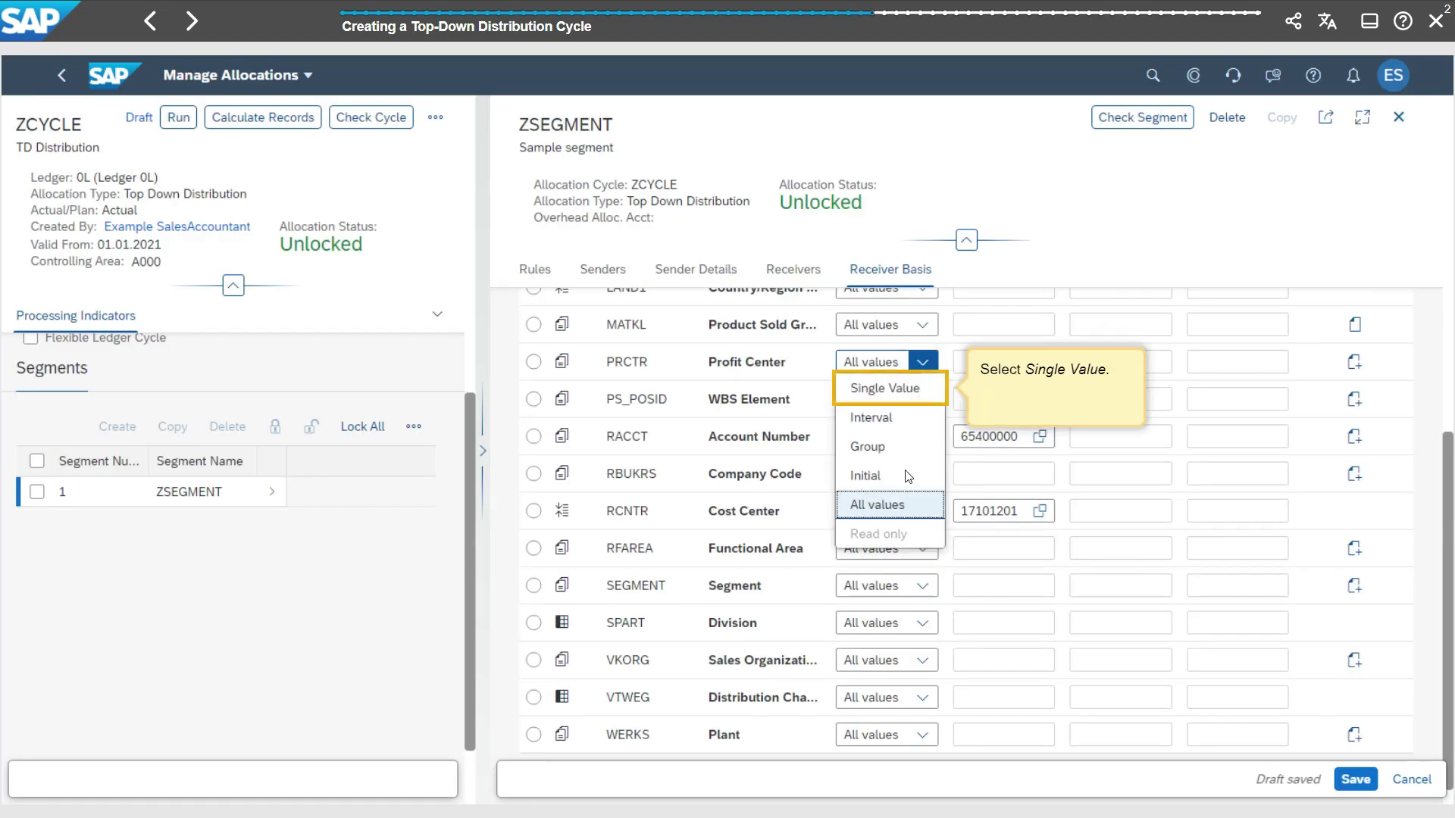
{"action": "left_click", "coordinate": [898, 397]}
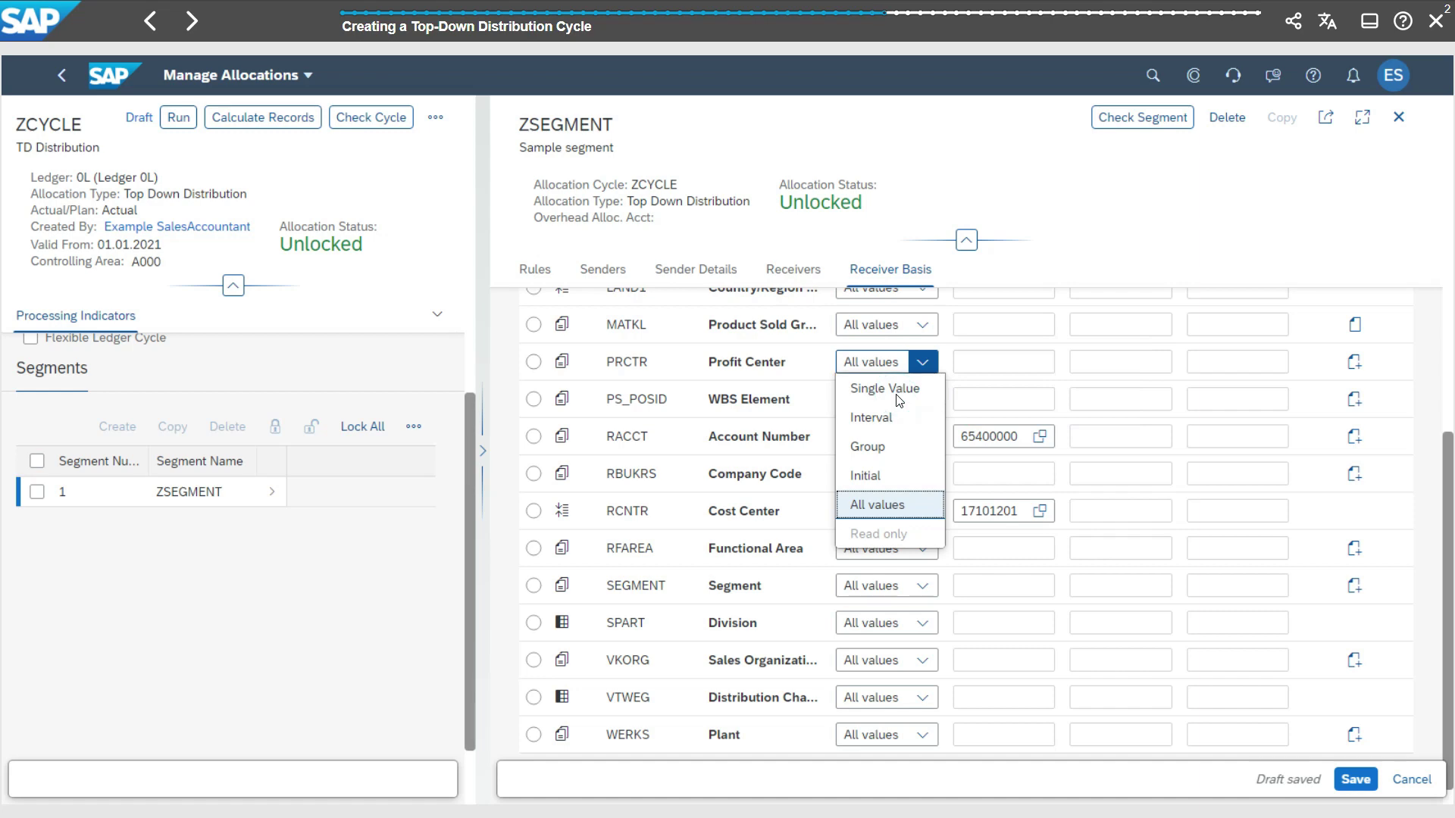
{"action": "left_click", "coordinate": [959, 364]}
{"action": "type", "text": "YB700"}
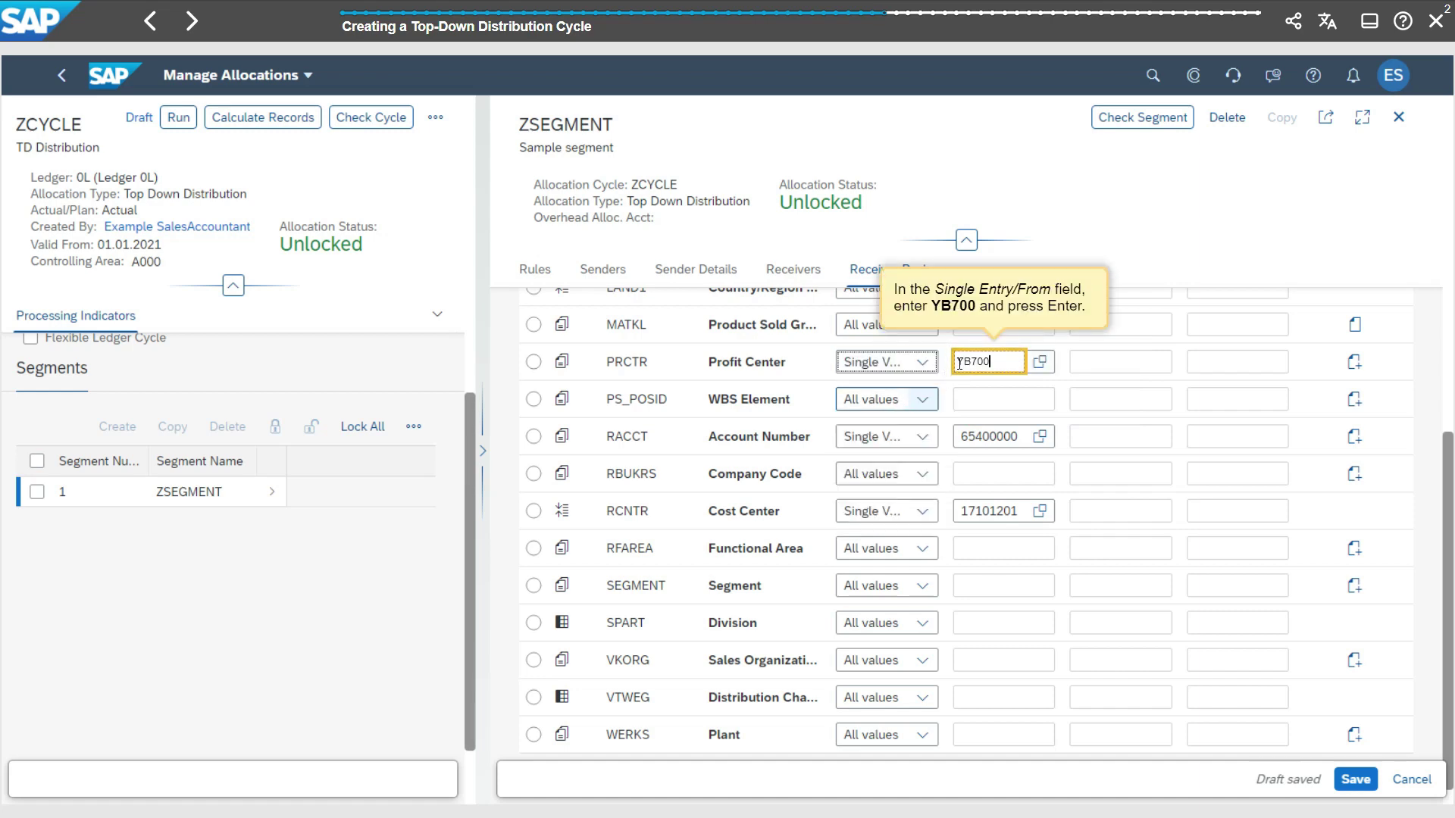
{"action": "key", "text": "Return"}
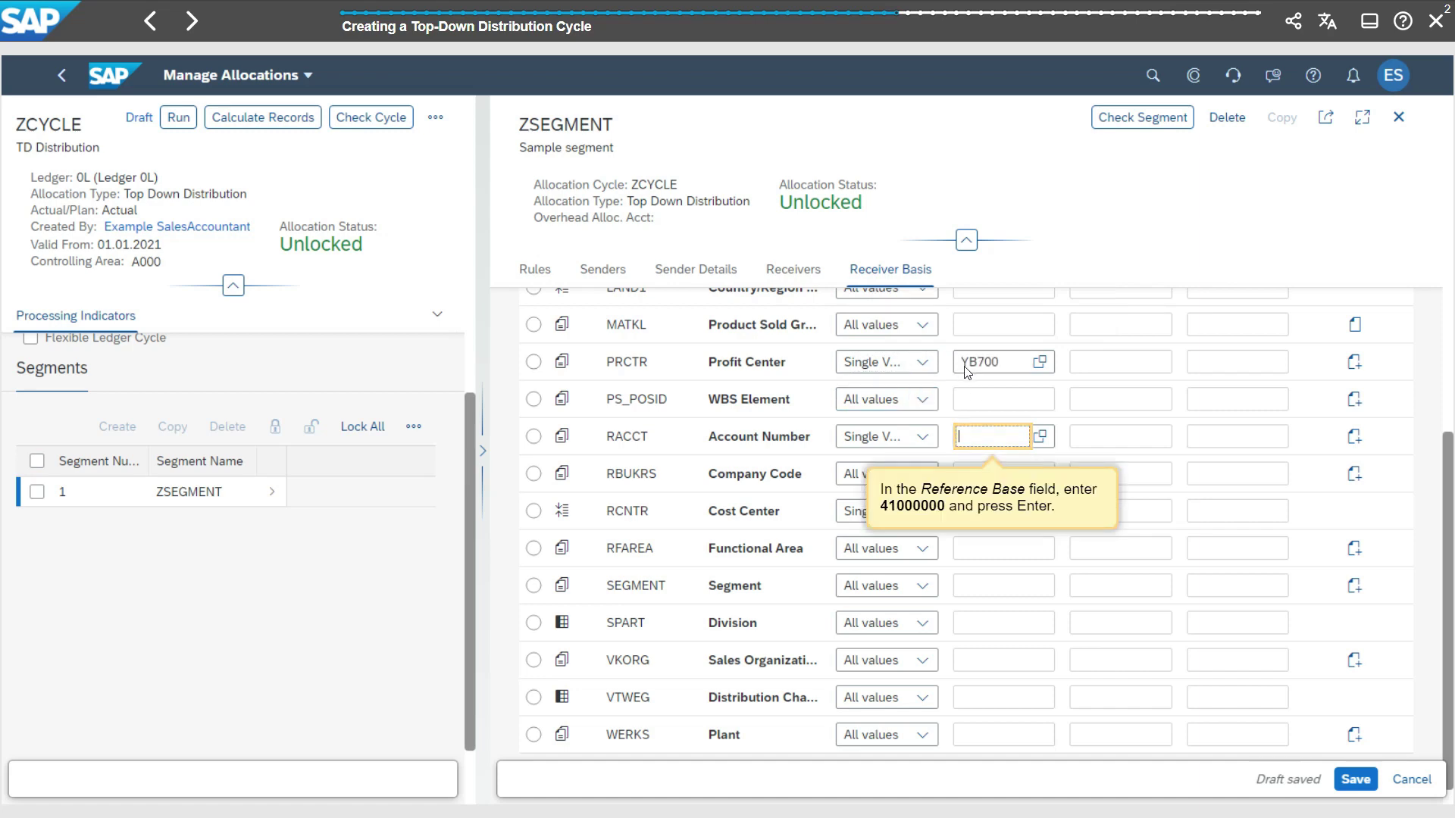
{"action": "type", "text": "1000000"}
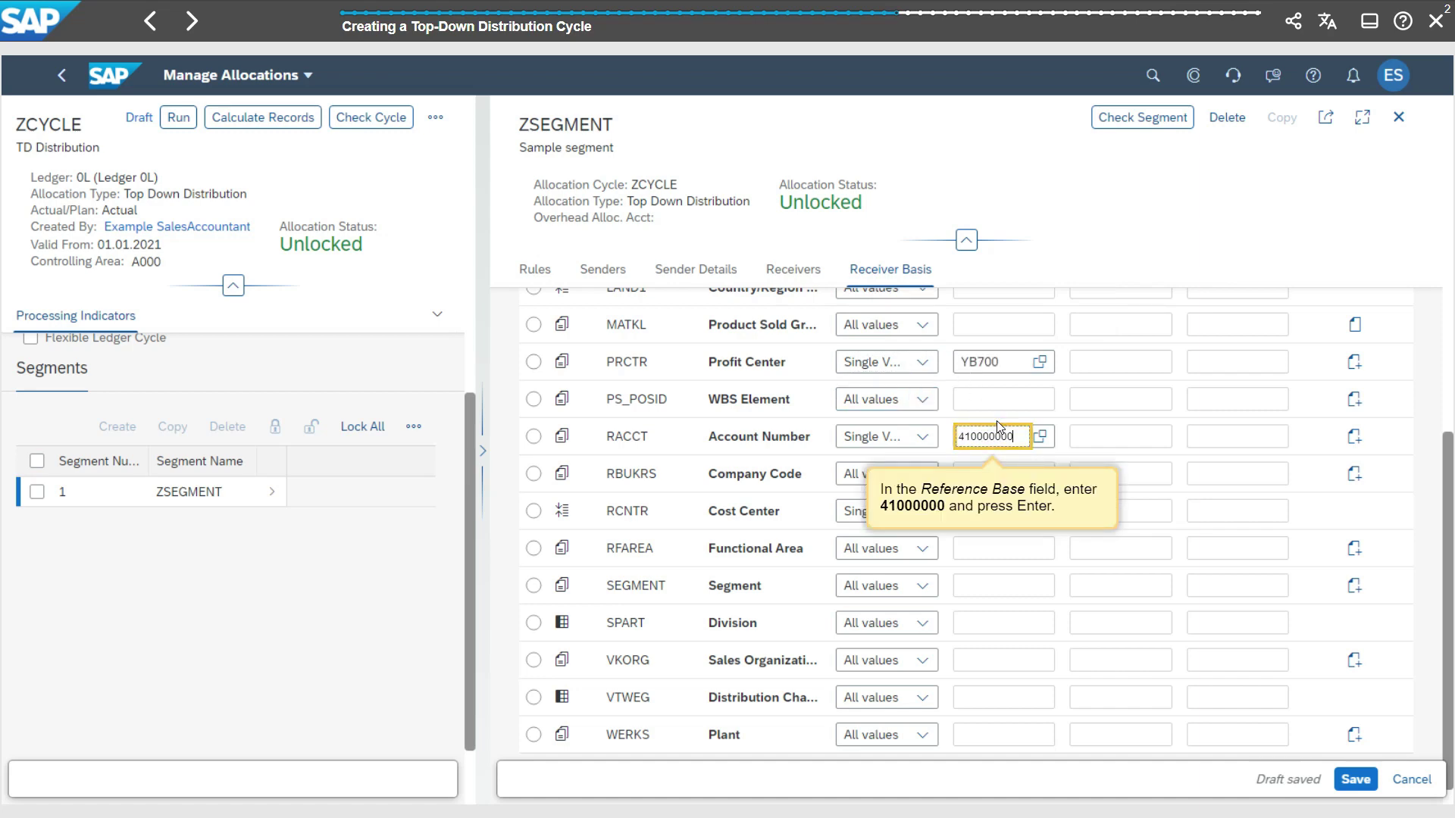
{"action": "key", "text": "Return"}
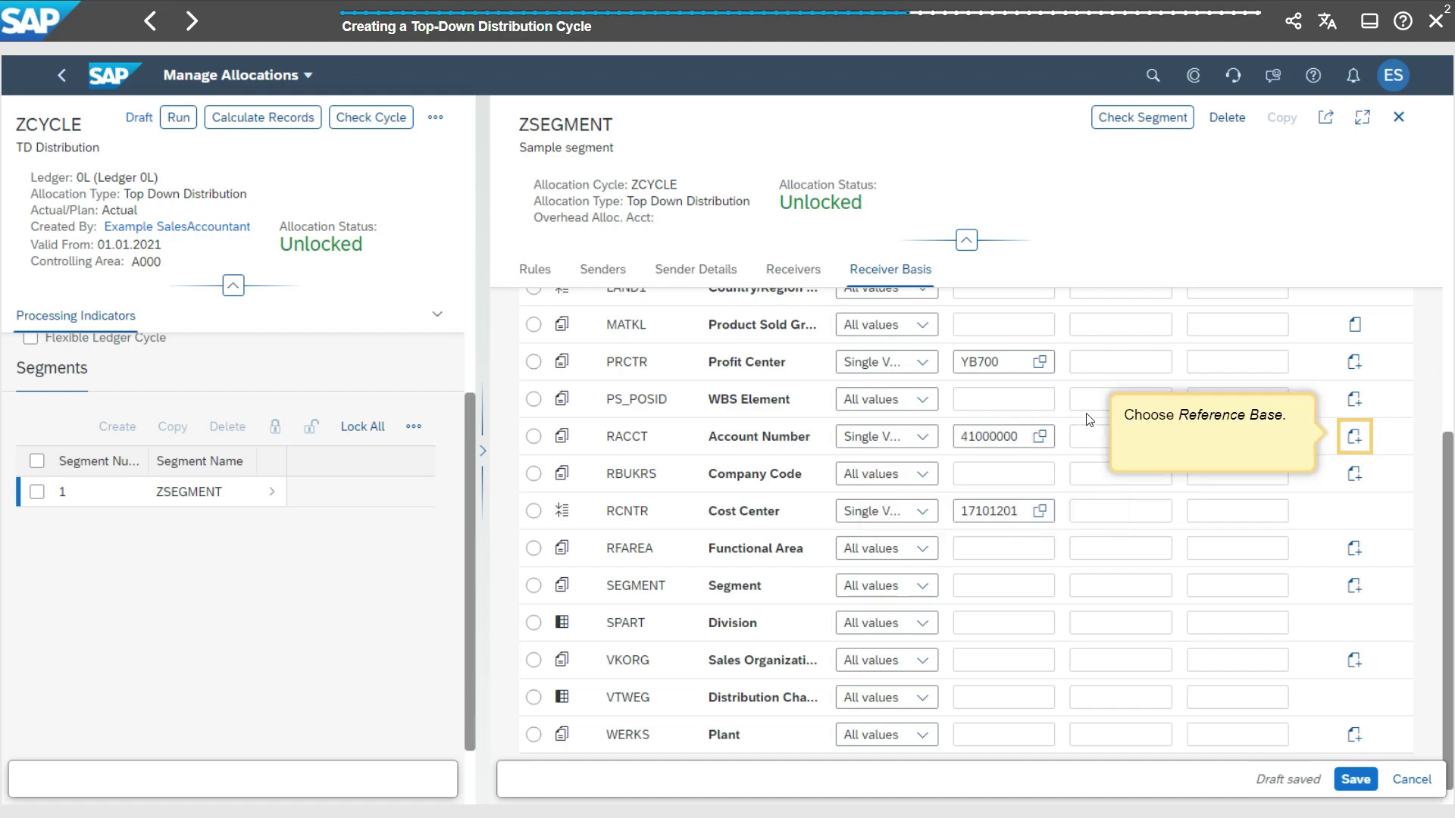
- Add a reference base mapping for Account Number from the single sender G/L account number to the single reference G/L account number
{"action": "left_click", "coordinate": [1353, 438]}
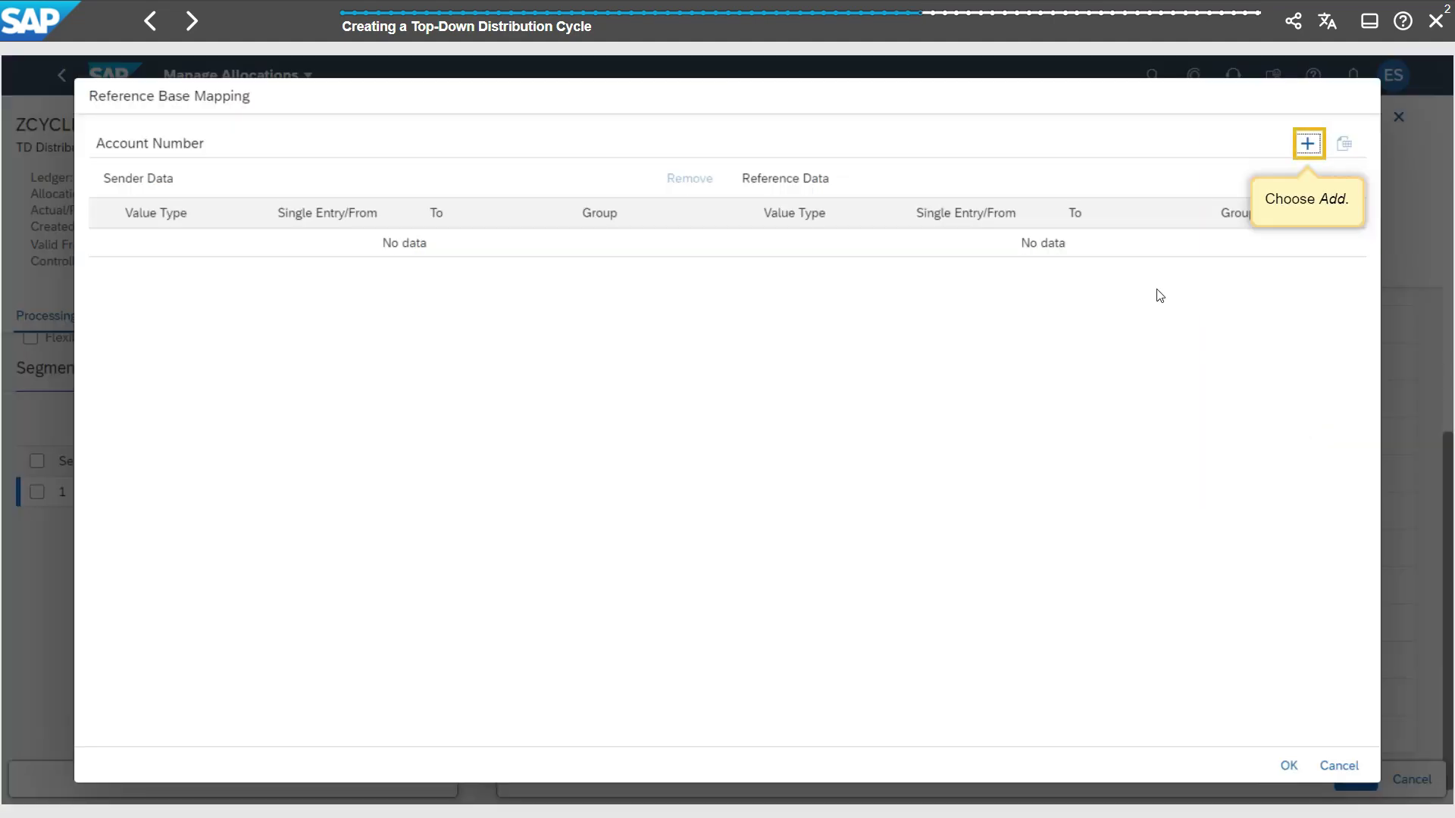
{"action": "left_click", "coordinate": [1307, 144]}
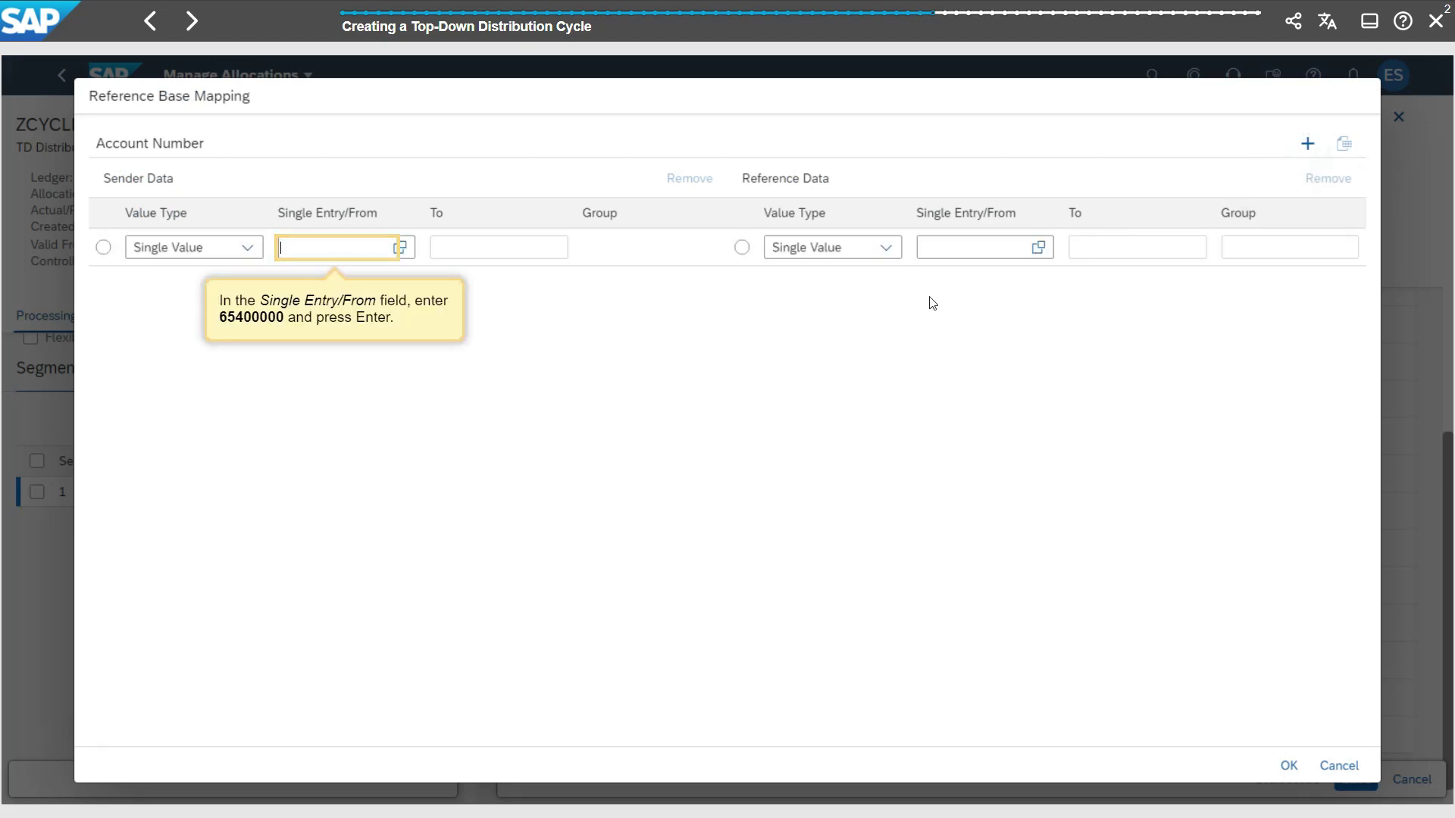
{"action": "type", "text": "65400000"}
{"action": "key", "text": "Return"}
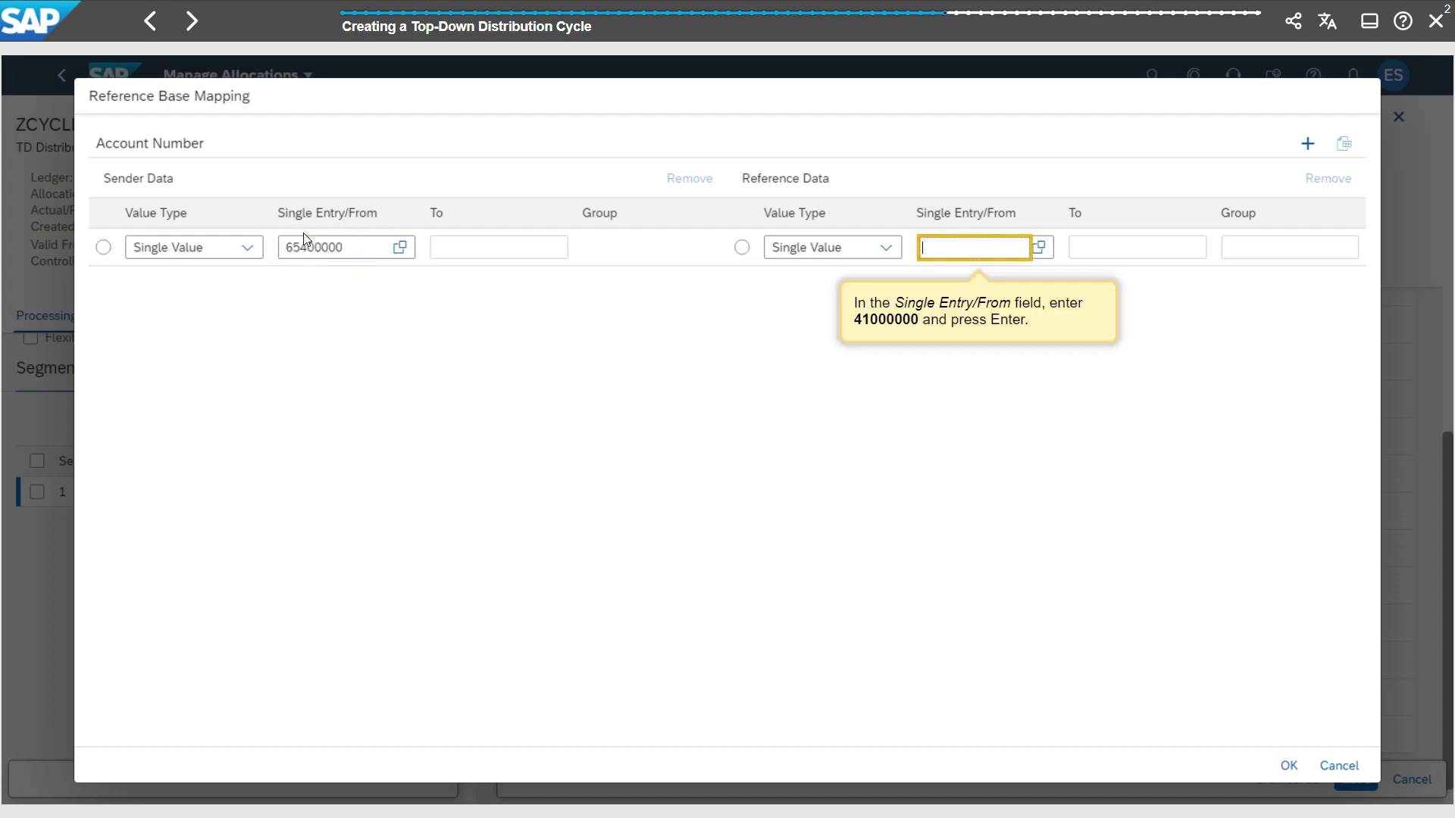
{"action": "type", "text": "41000000"}
{"action": "key", "text": "Return"}
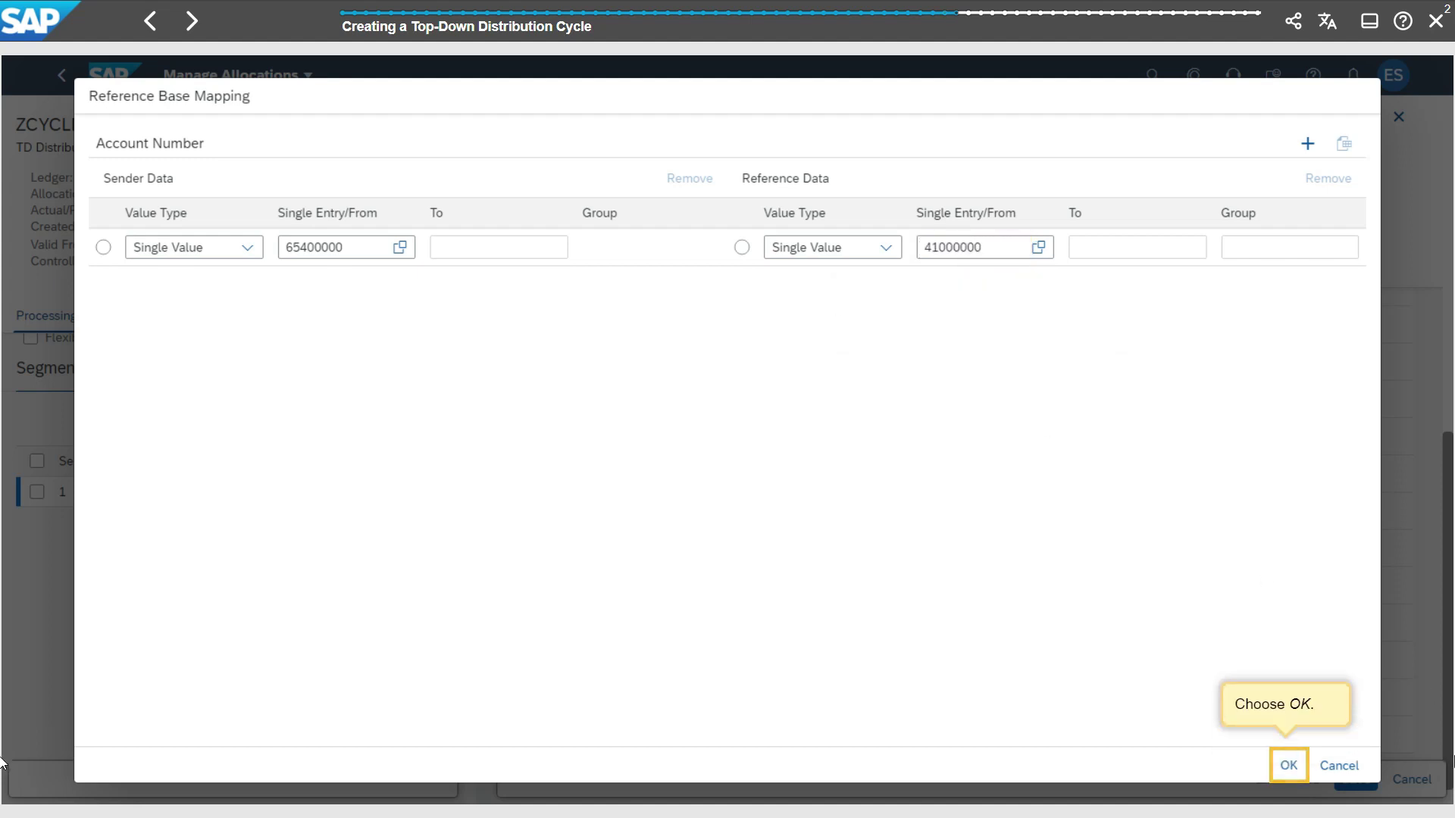
{"action": "left_click", "coordinate": [1289, 766]}
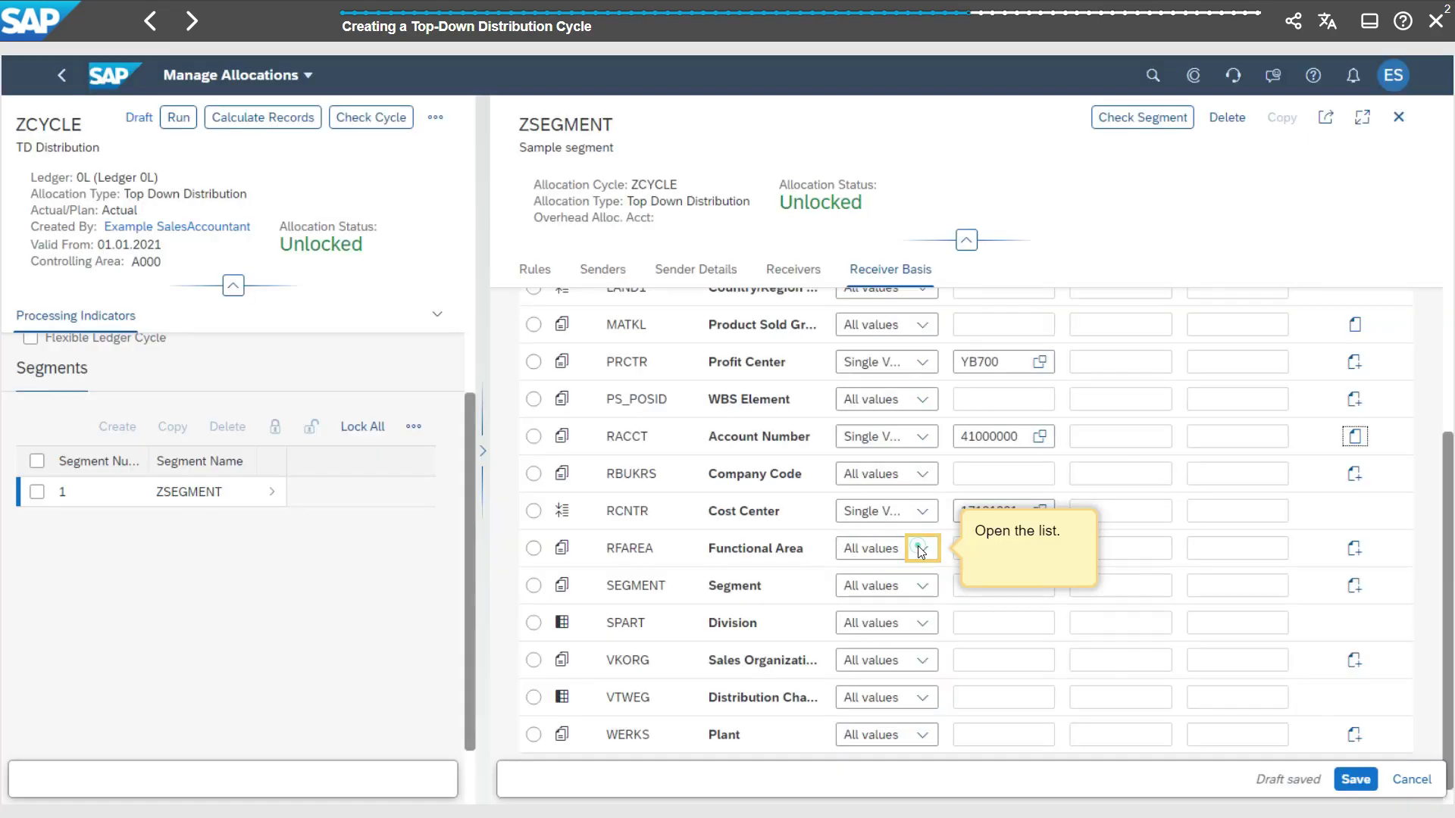
- Restrict the receiver basis to the single Functional Area value YB10
{"action": "left_click", "coordinate": [920, 548]}
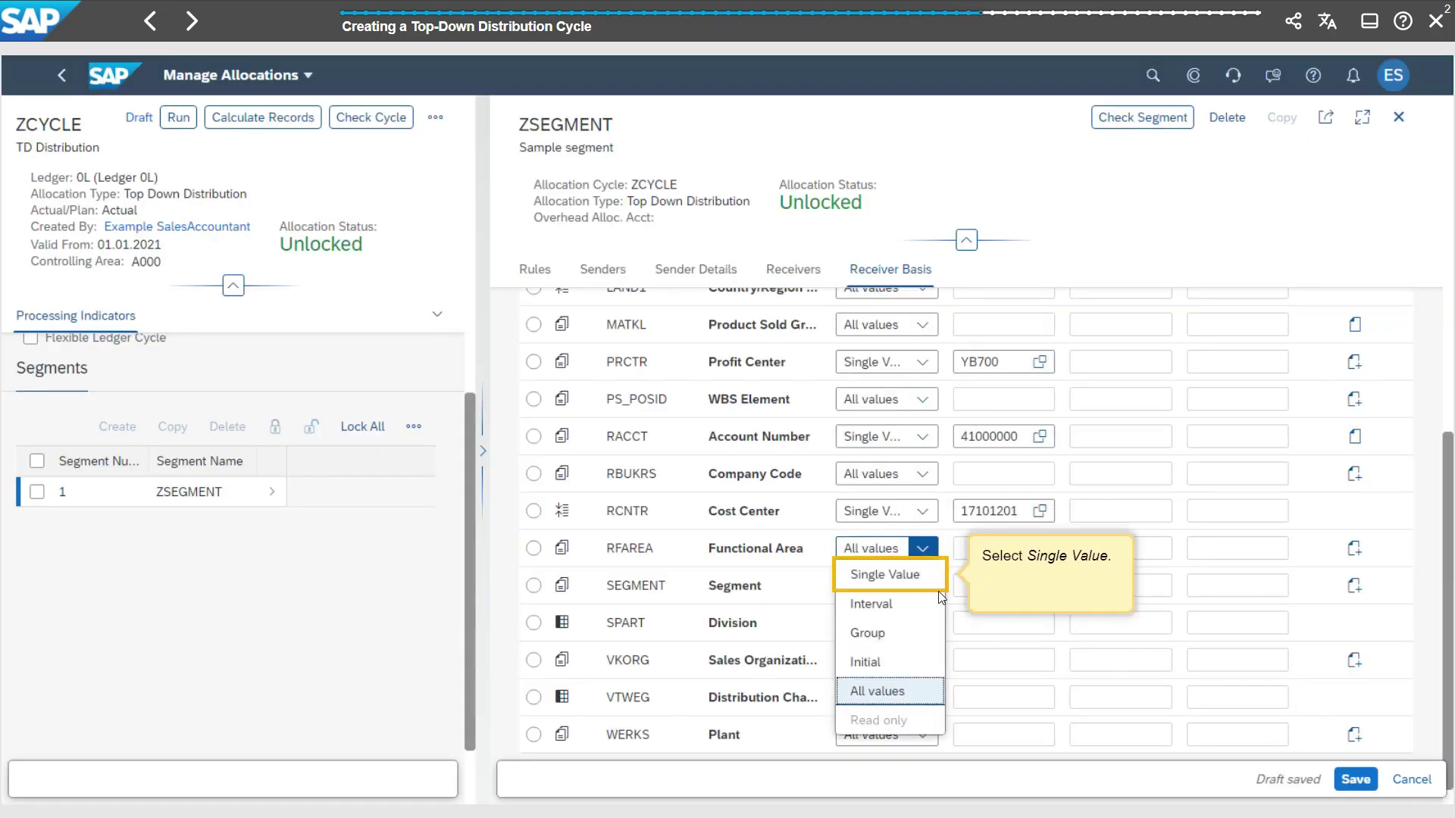
{"action": "left_click", "coordinate": [919, 581]}
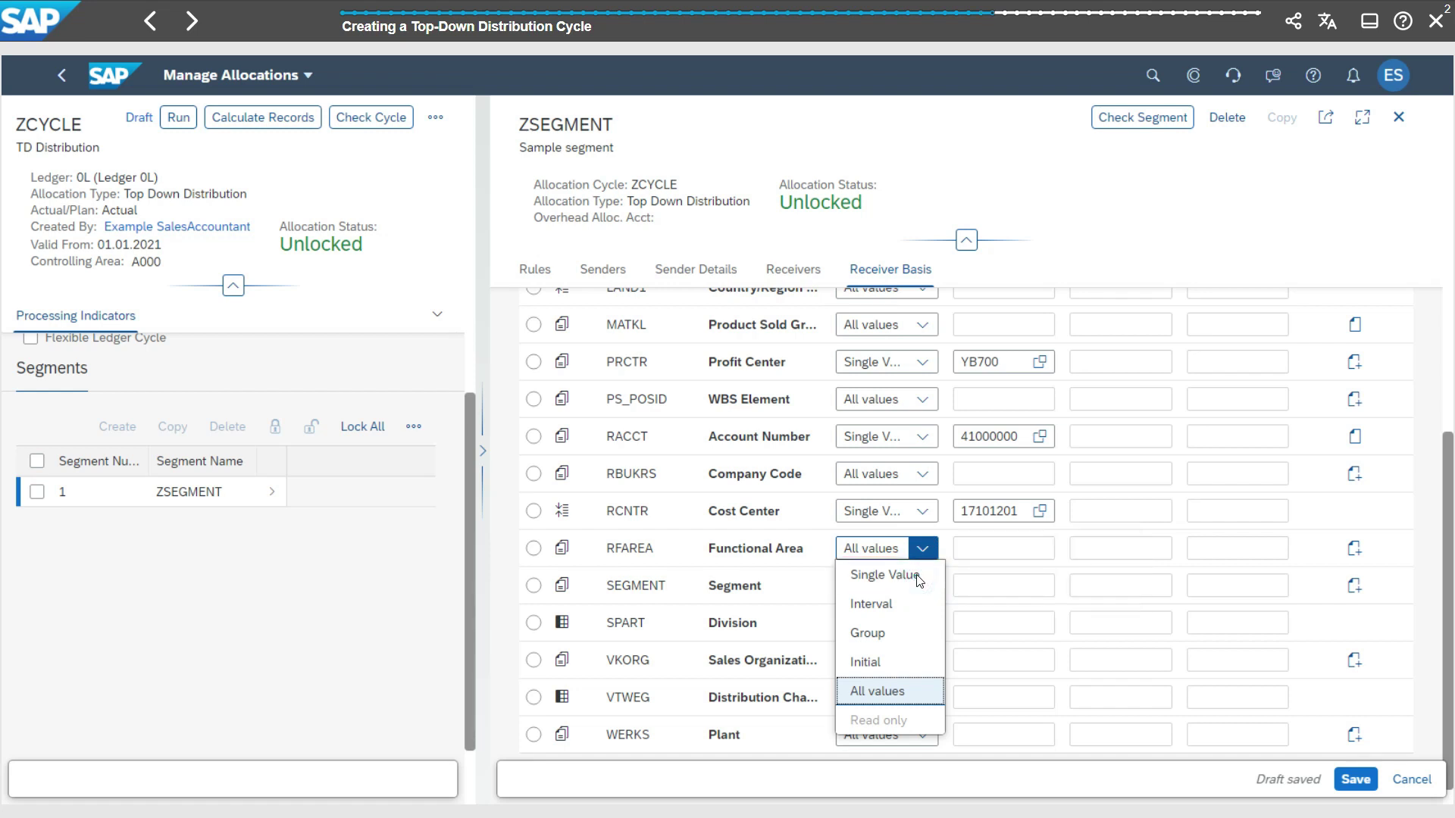
{"action": "type", "text": "Y"}
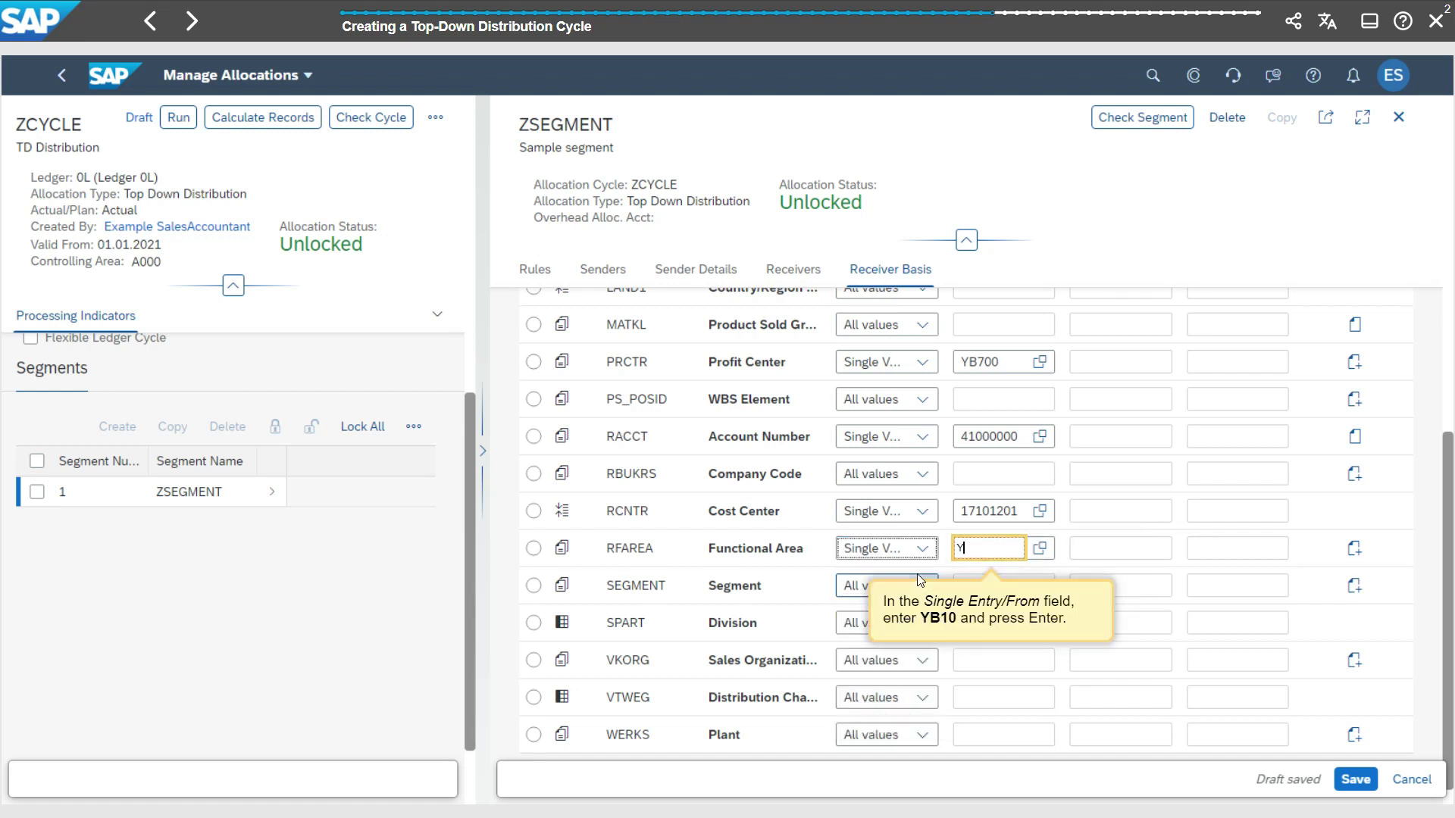
{"action": "type", "text": "B10"}
{"action": "key", "text": "Return"}
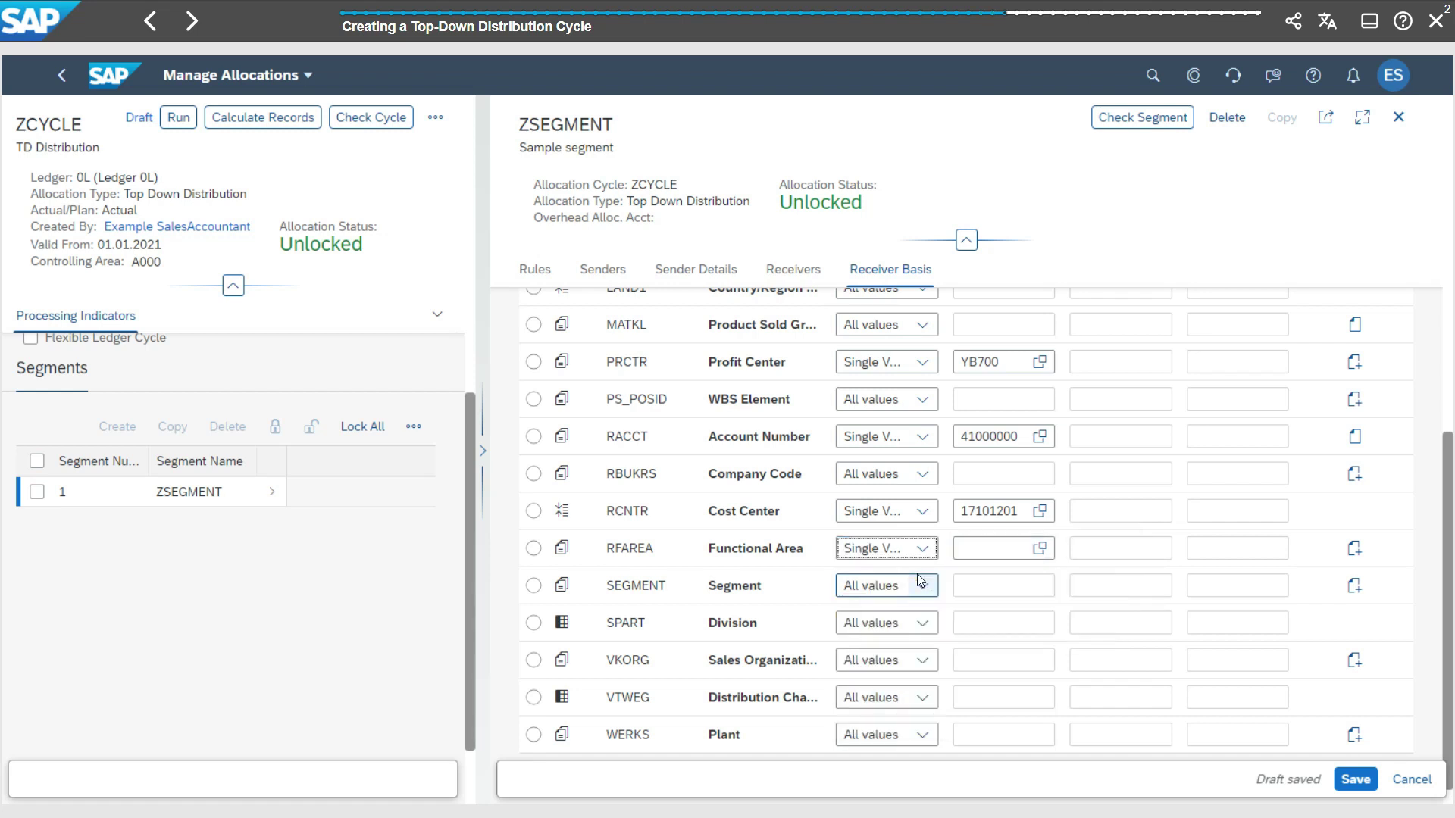
- Add a reference base mapping for Functional Area from the single sender value YB20 to all reference values
{"action": "left_click", "coordinate": [1357, 551]}
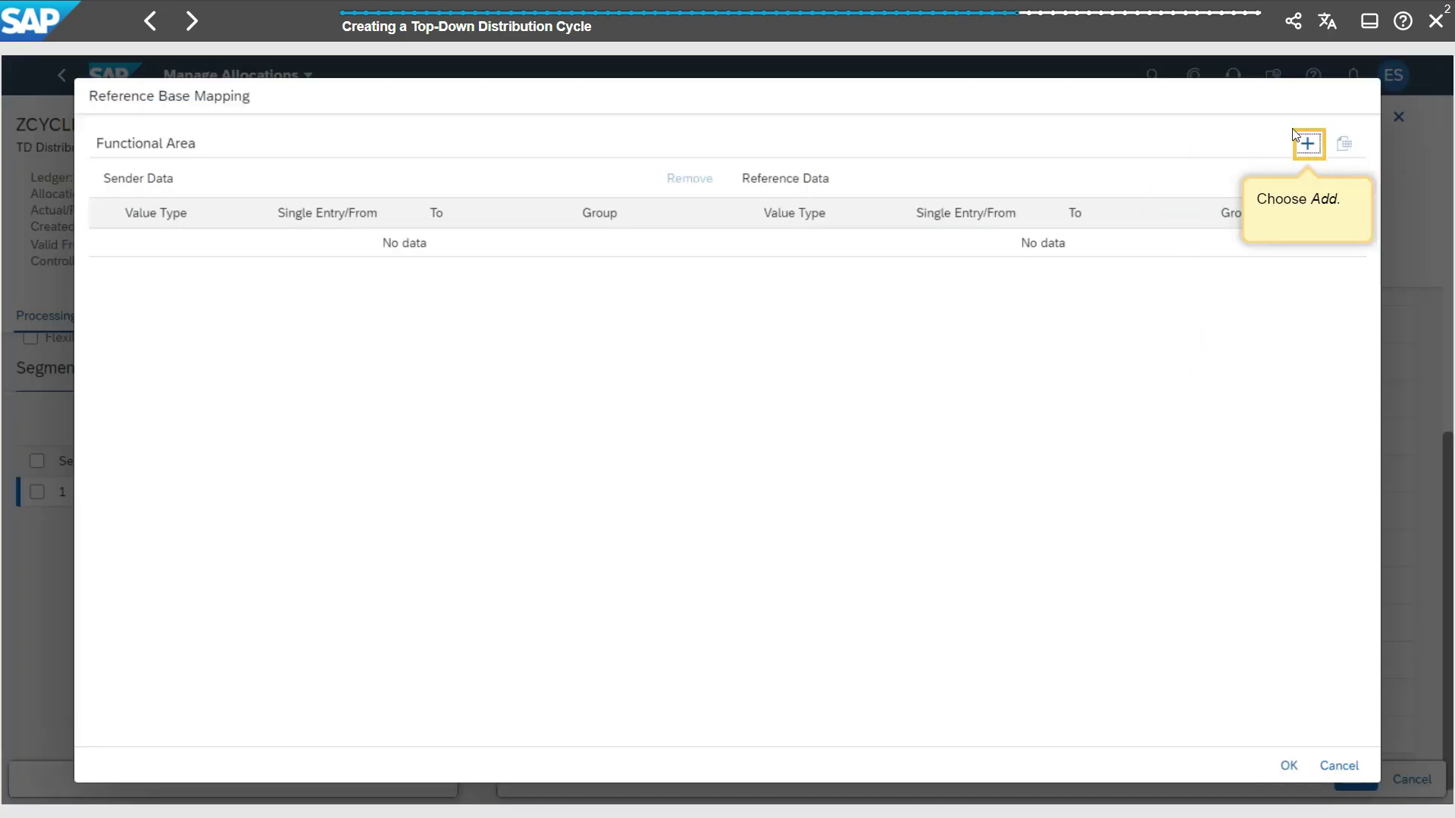
{"action": "left_click", "coordinate": [1306, 144]}
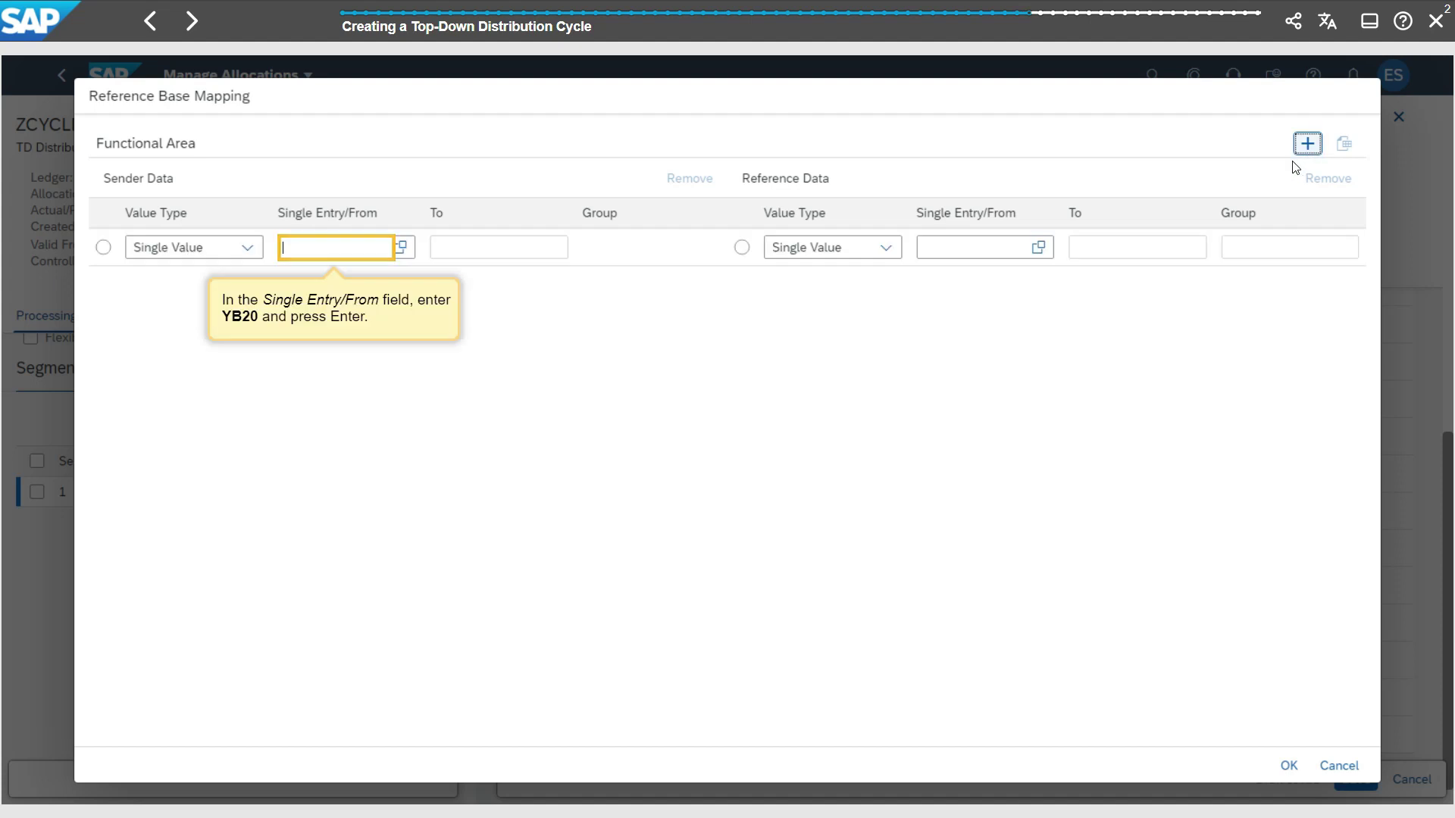
{"action": "type", "text": "YB20"}
{"action": "key", "text": "Return"}
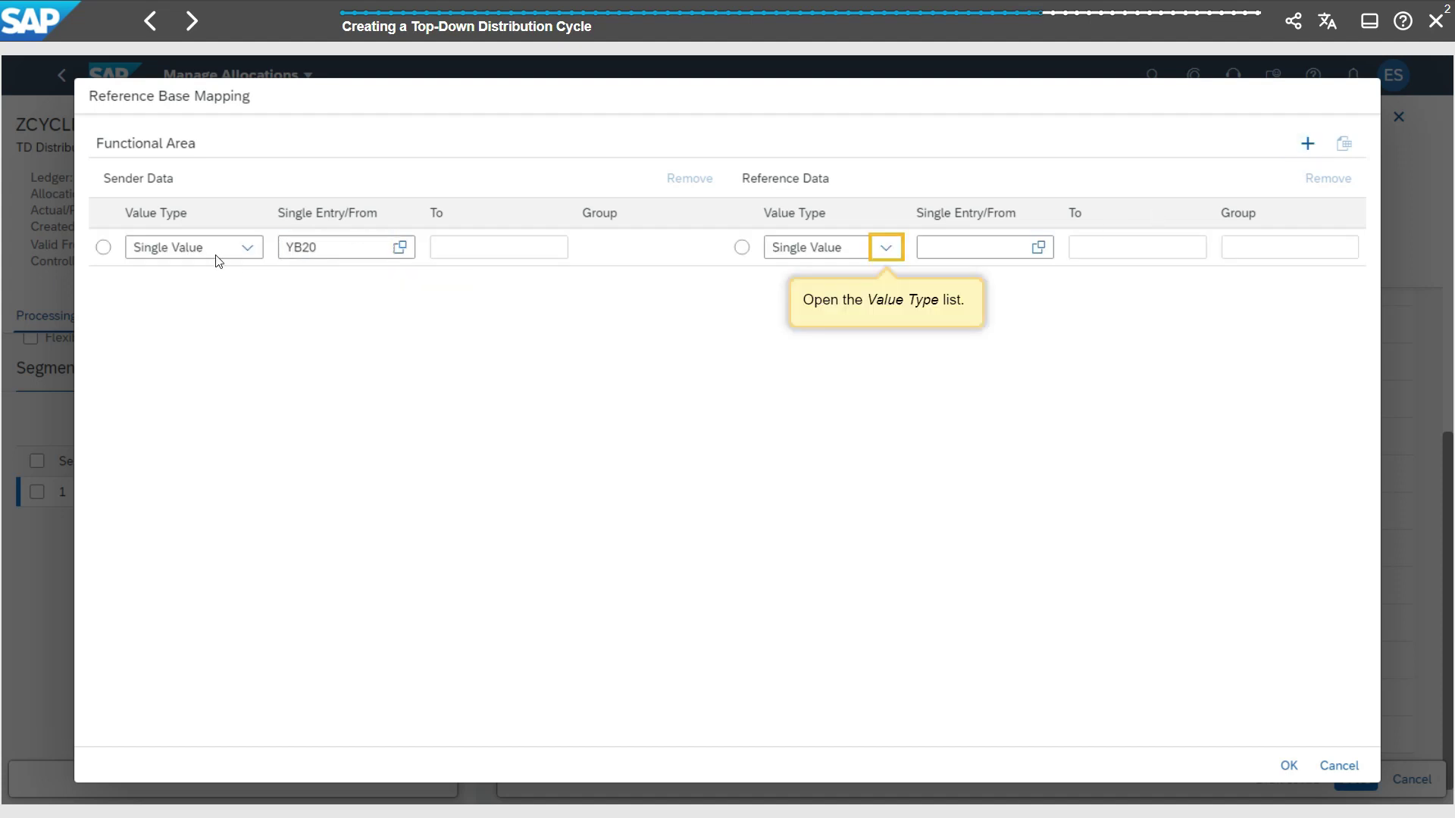
{"action": "left_click", "coordinate": [886, 256]}
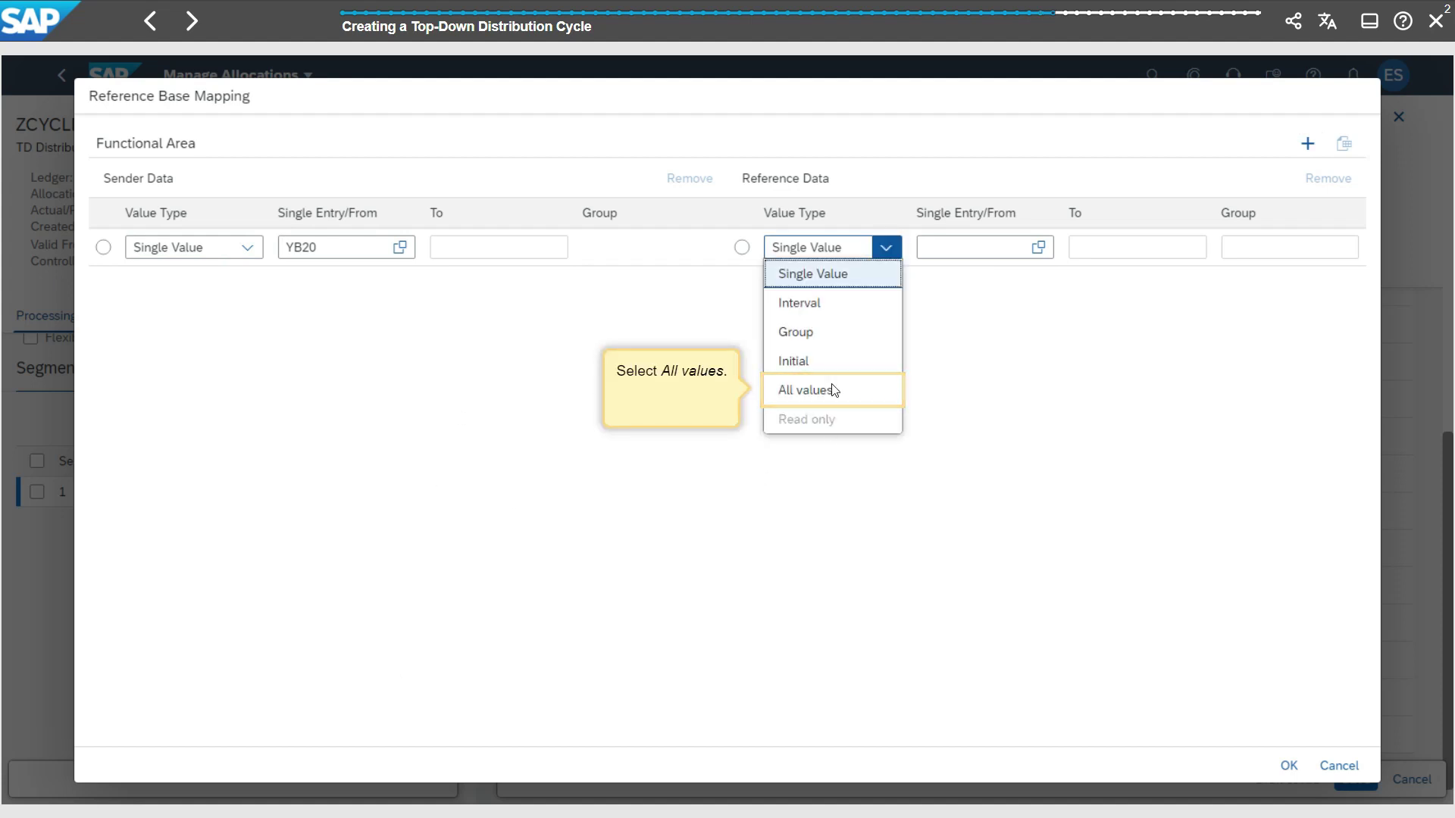
{"action": "left_click", "coordinate": [832, 390]}
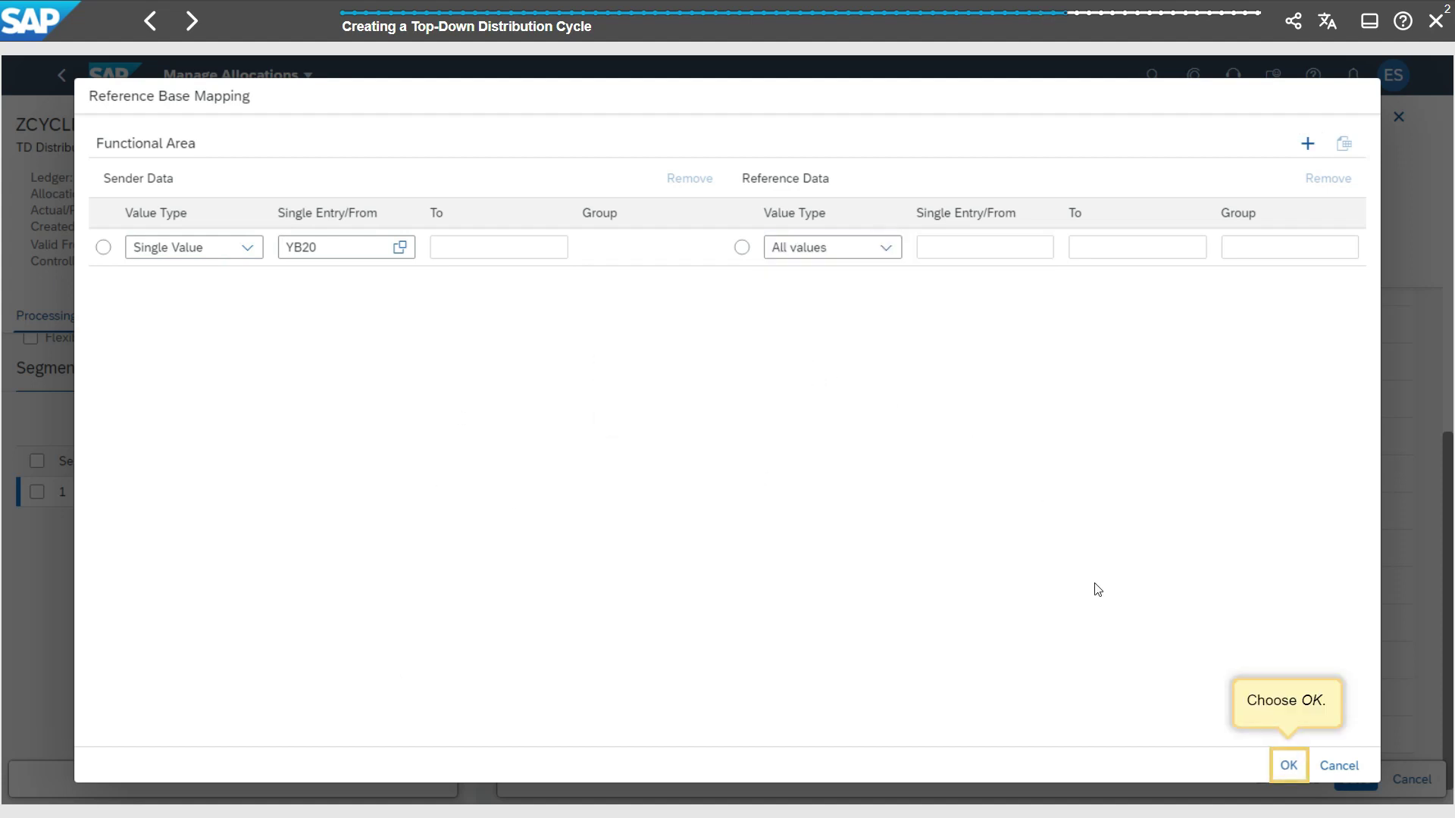
{"action": "left_click", "coordinate": [1280, 767]}
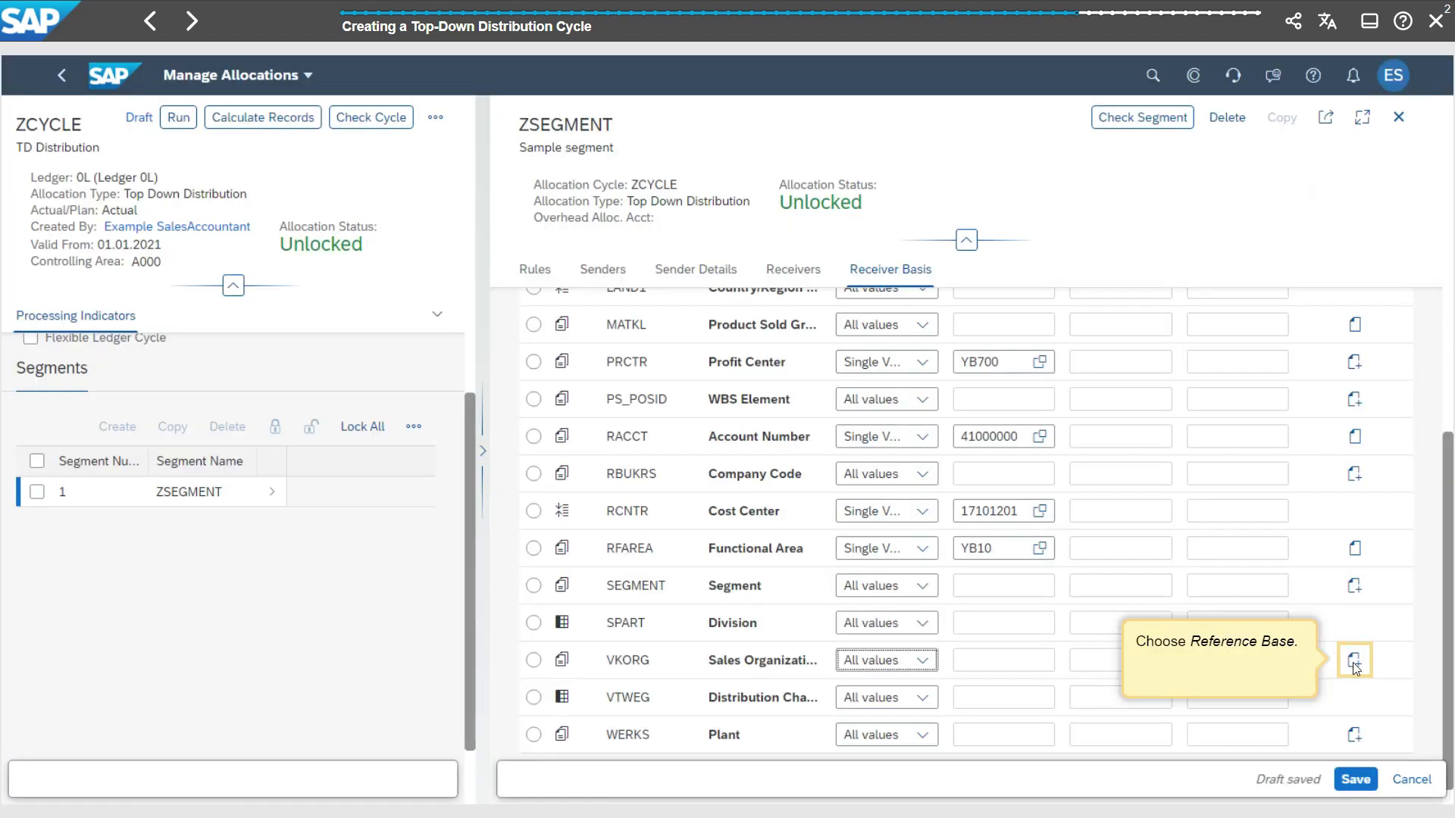
- Add a reference base mapping for Sales Organization from all sender values to the single reference value 1710
{"action": "left_click", "coordinate": [1354, 658]}
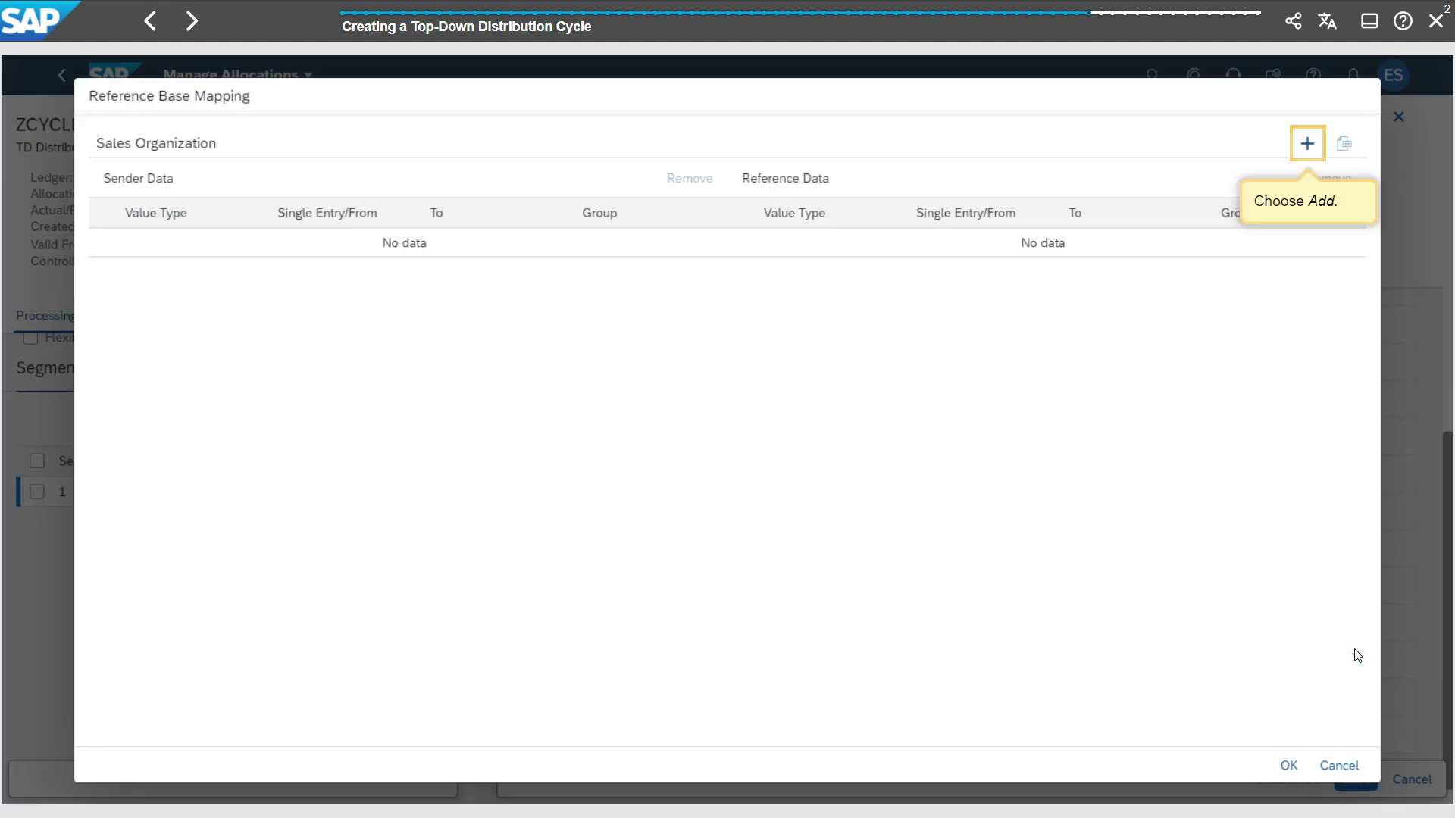
{"action": "left_click", "coordinate": [1305, 145]}
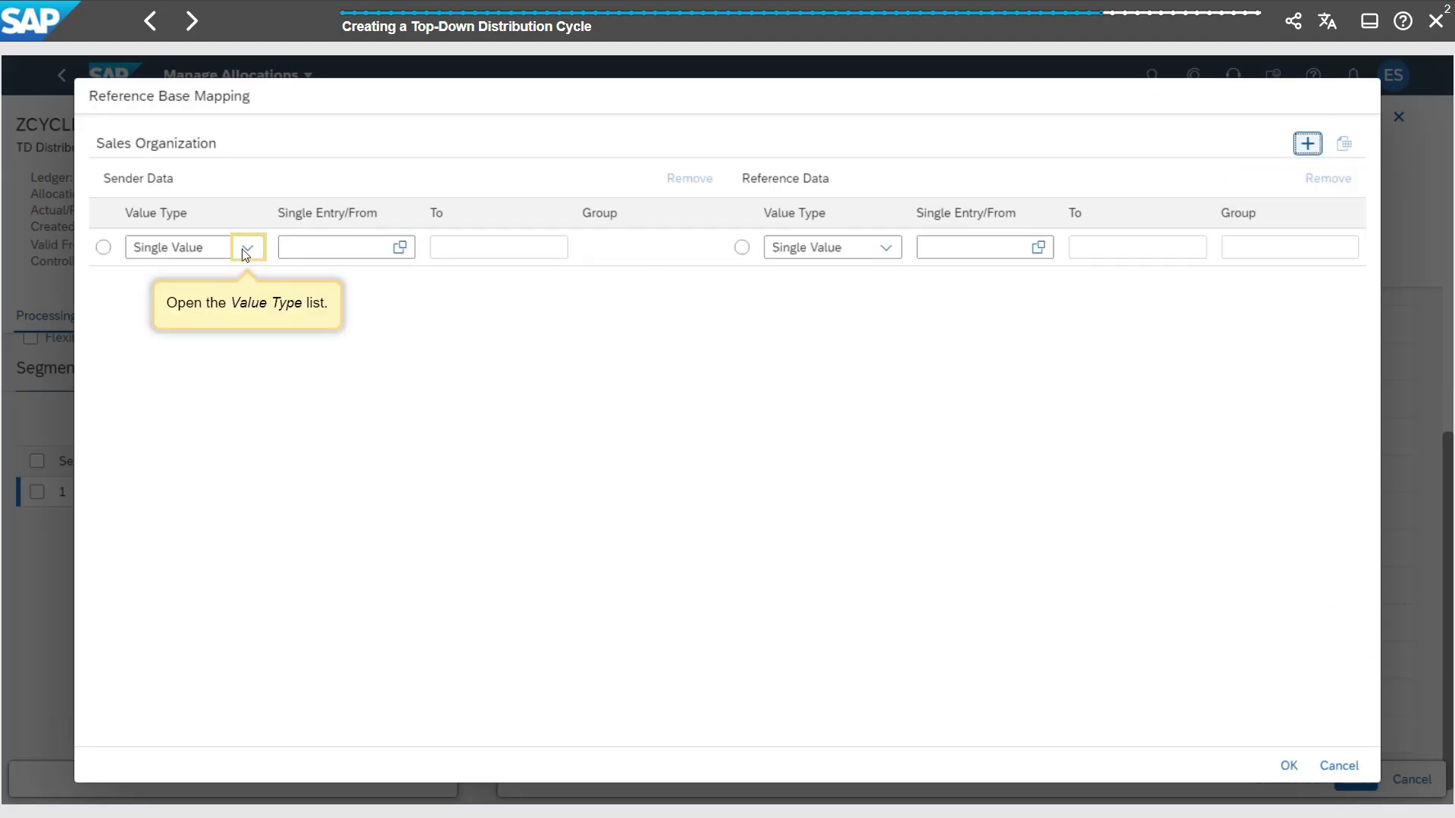
{"action": "left_click", "coordinate": [249, 247]}
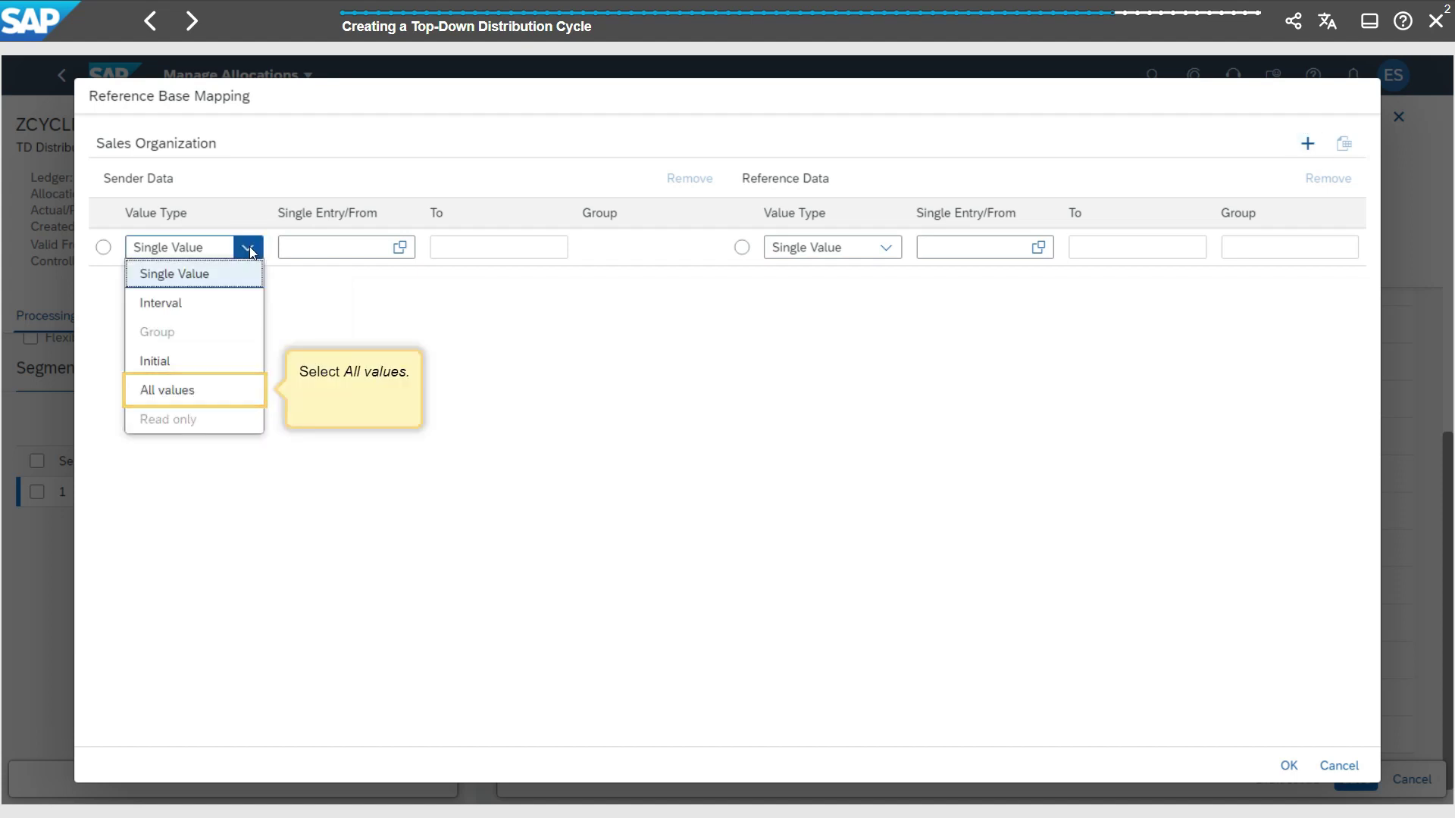
{"action": "left_click", "coordinate": [236, 392]}
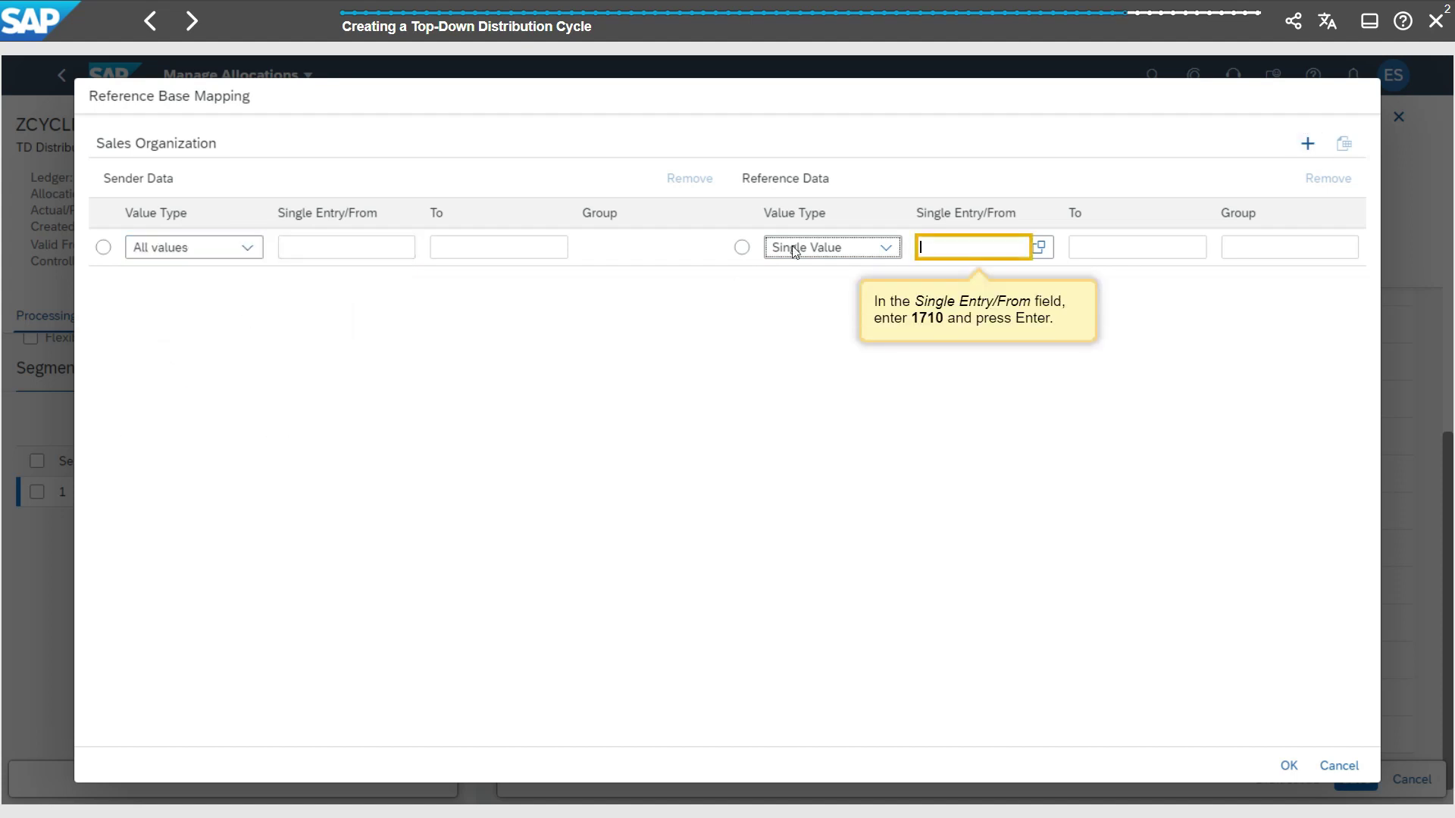
{"action": "type", "text": "1710"}
{"action": "key", "text": "Return"}
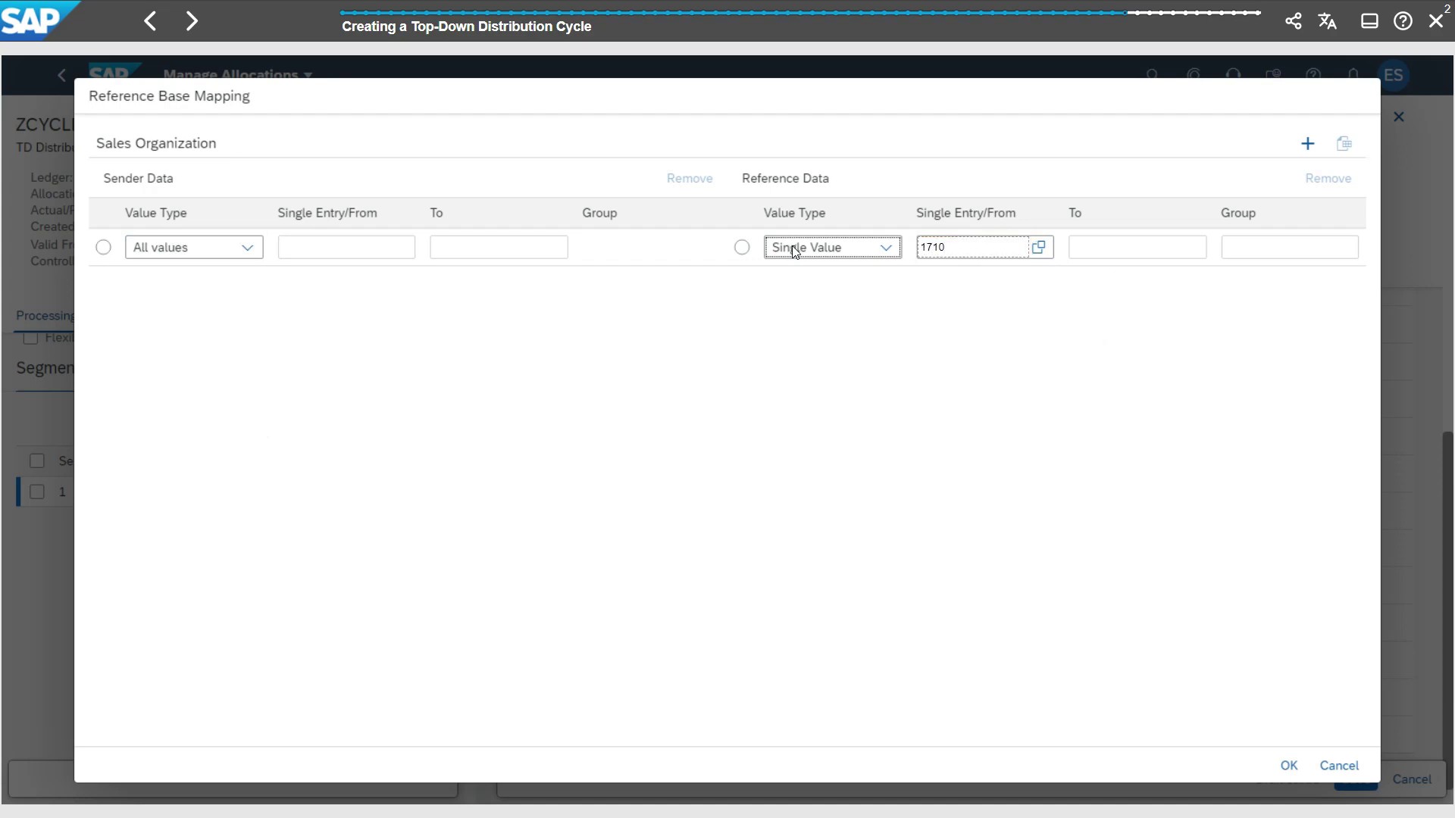
{"action": "left_click", "coordinate": [1297, 769]}
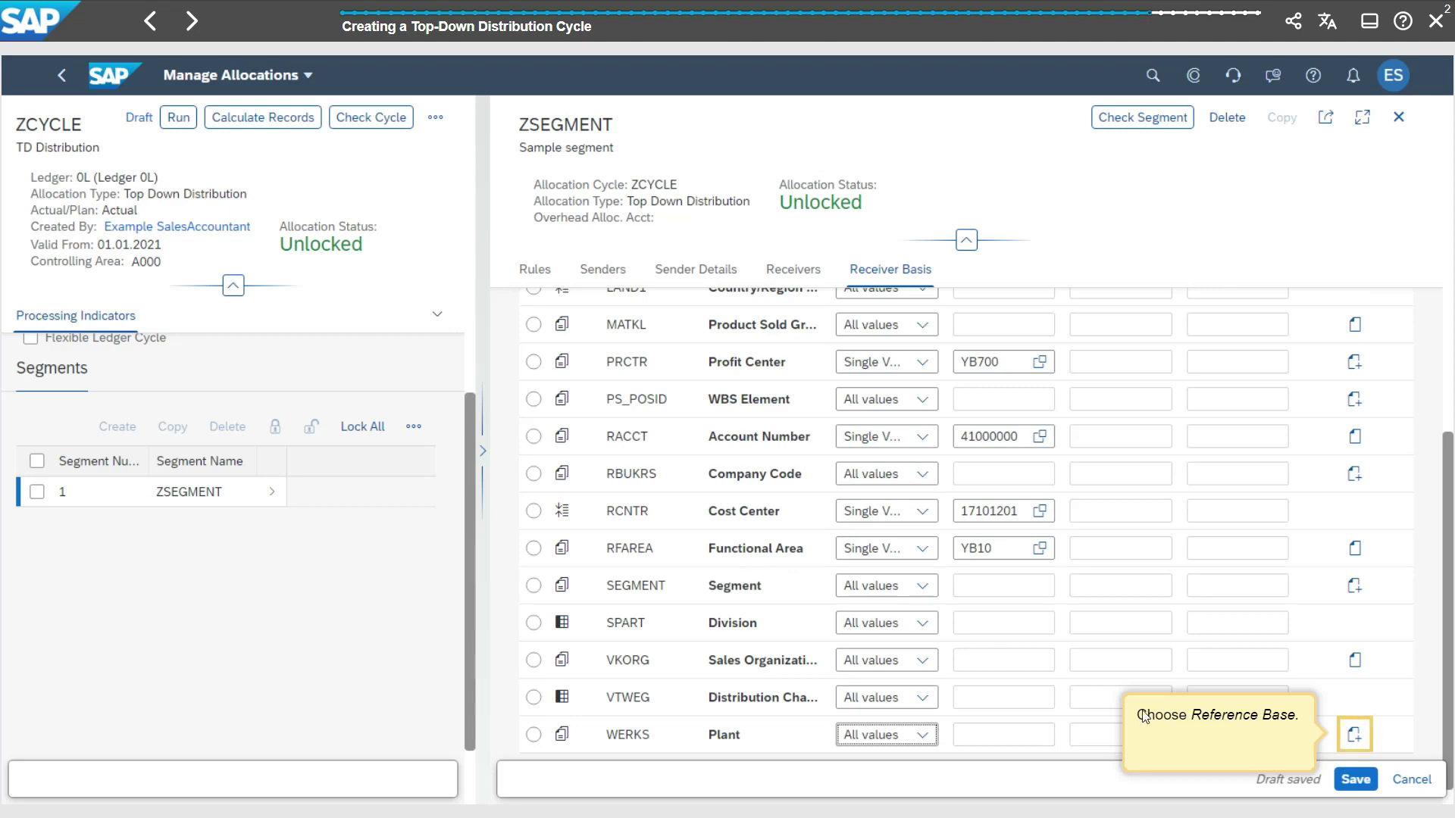
- Add a reference base mapping for Plant from all sender values to the single reference value 1710
{"action": "left_click", "coordinate": [1356, 735]}
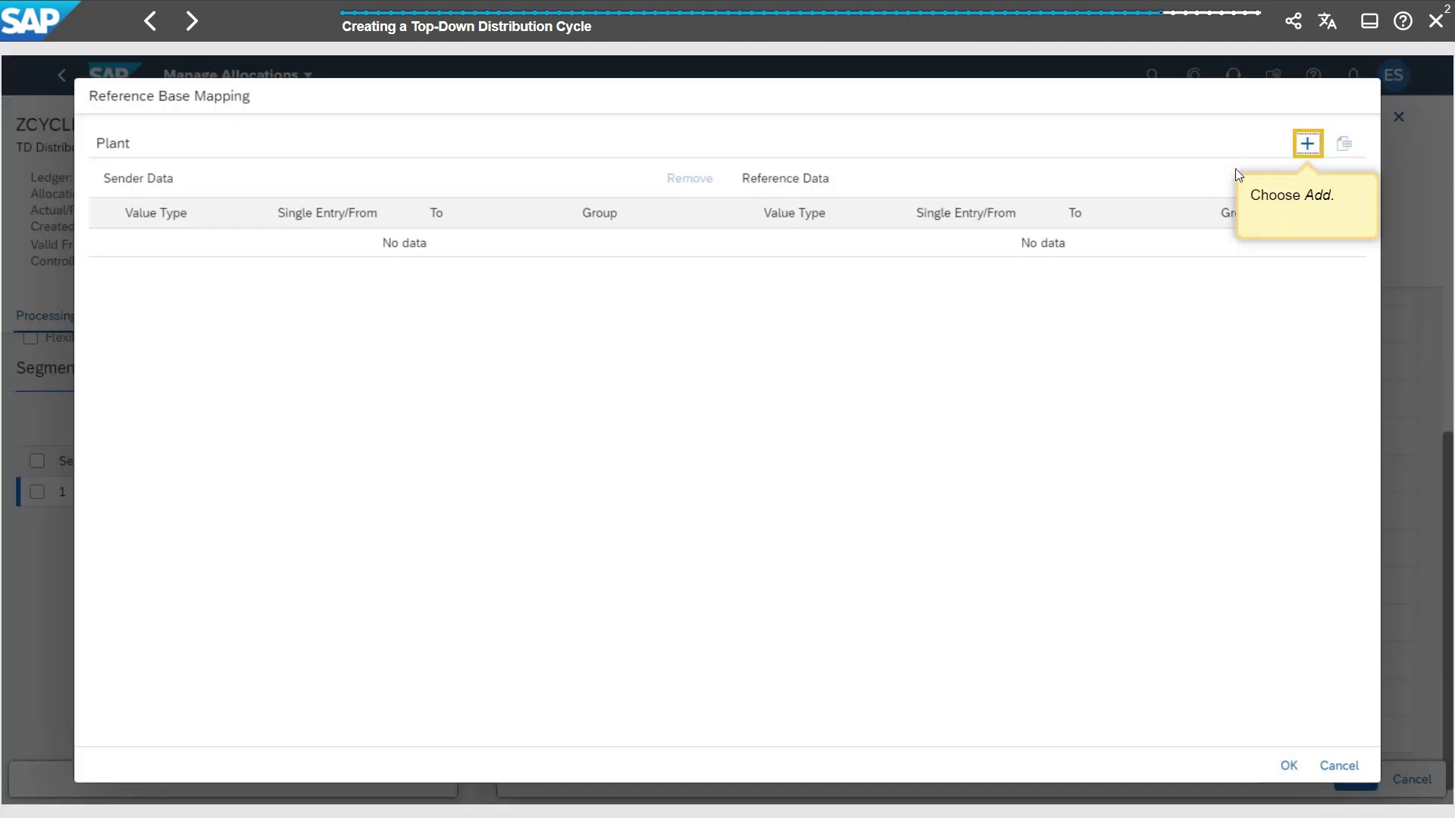
{"action": "left_click", "coordinate": [1306, 146]}
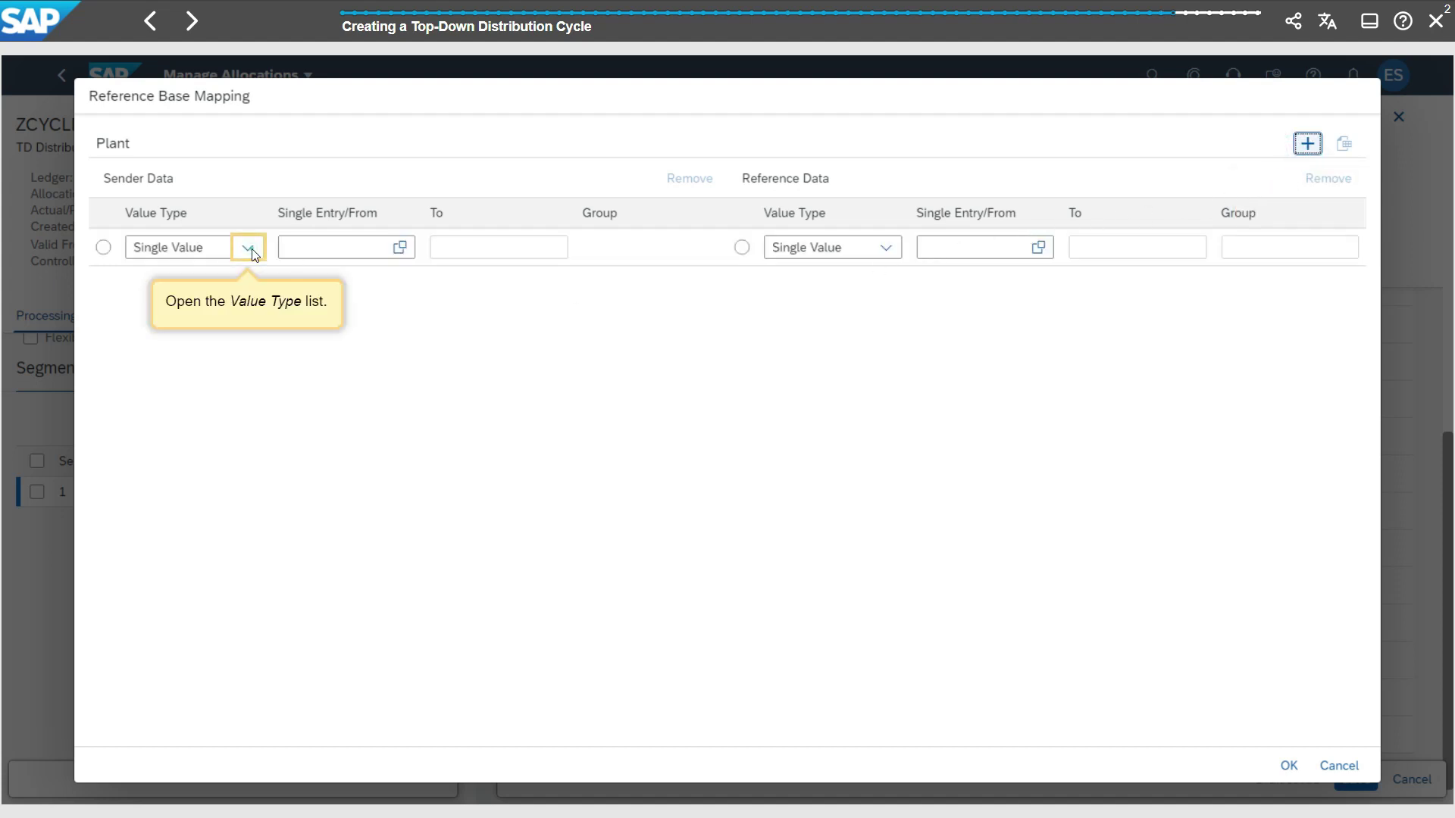
{"action": "left_click", "coordinate": [248, 248]}
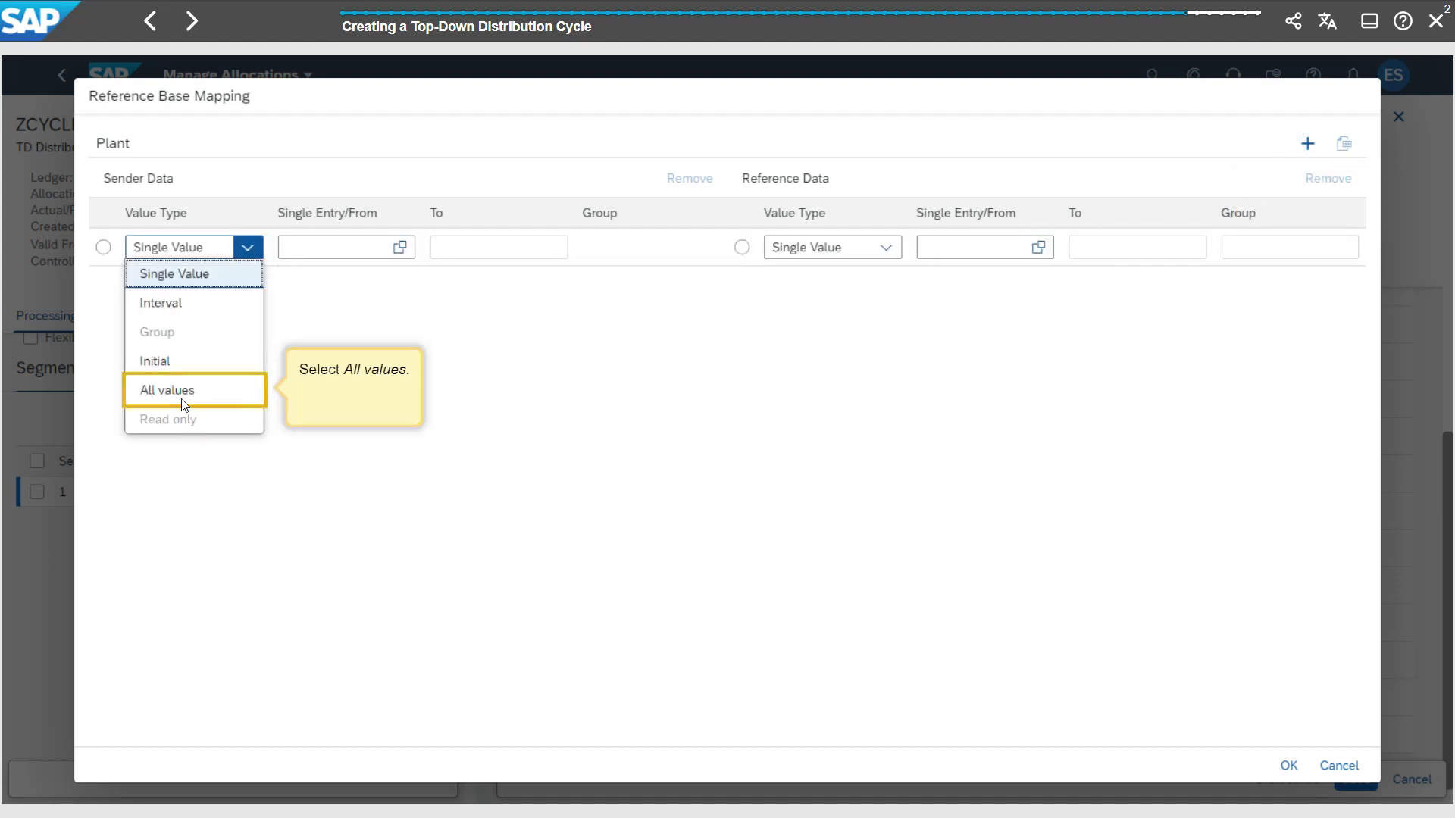
{"action": "left_click", "coordinate": [198, 387]}
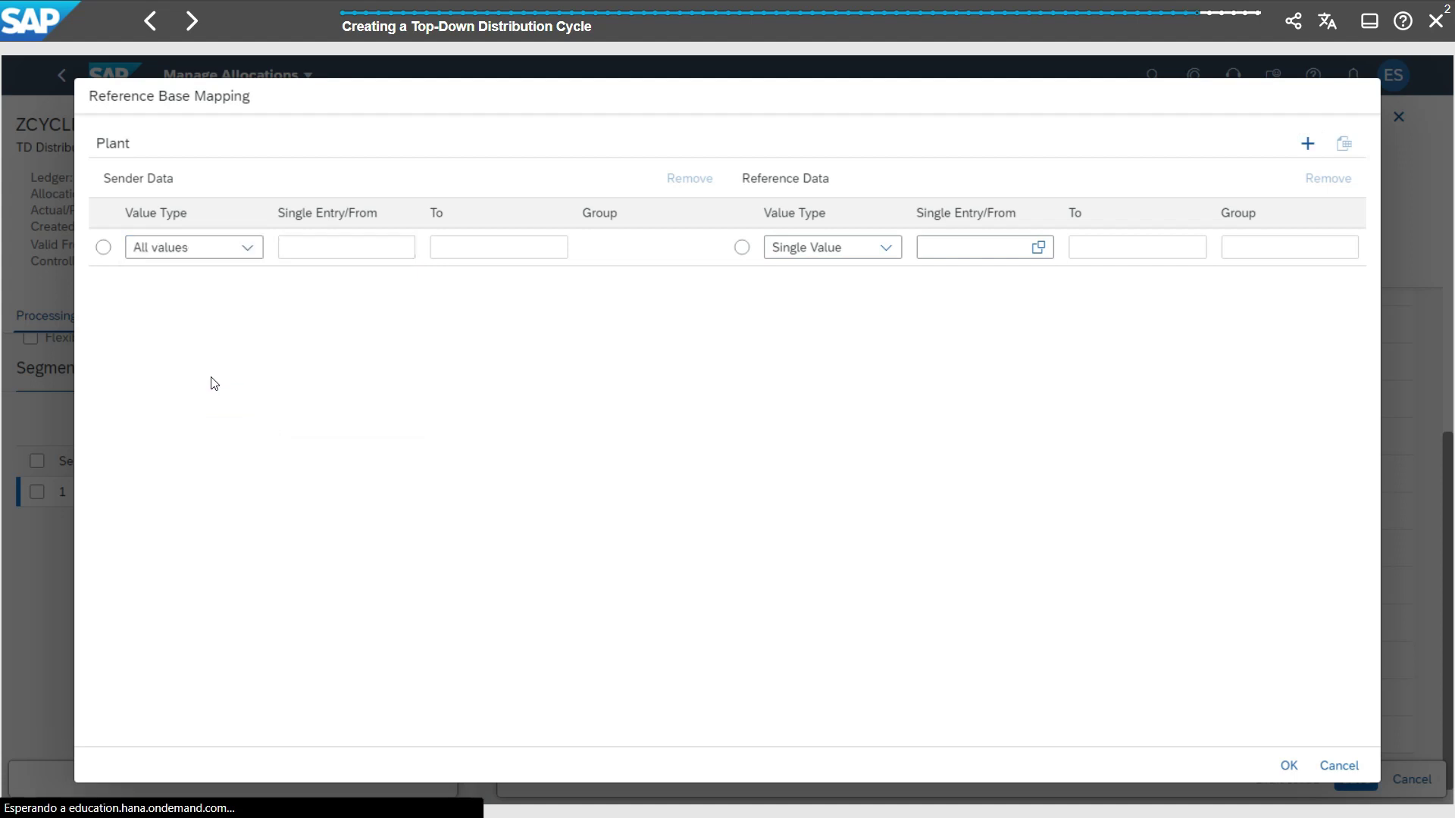
{"action": "type", "text": "1710"}
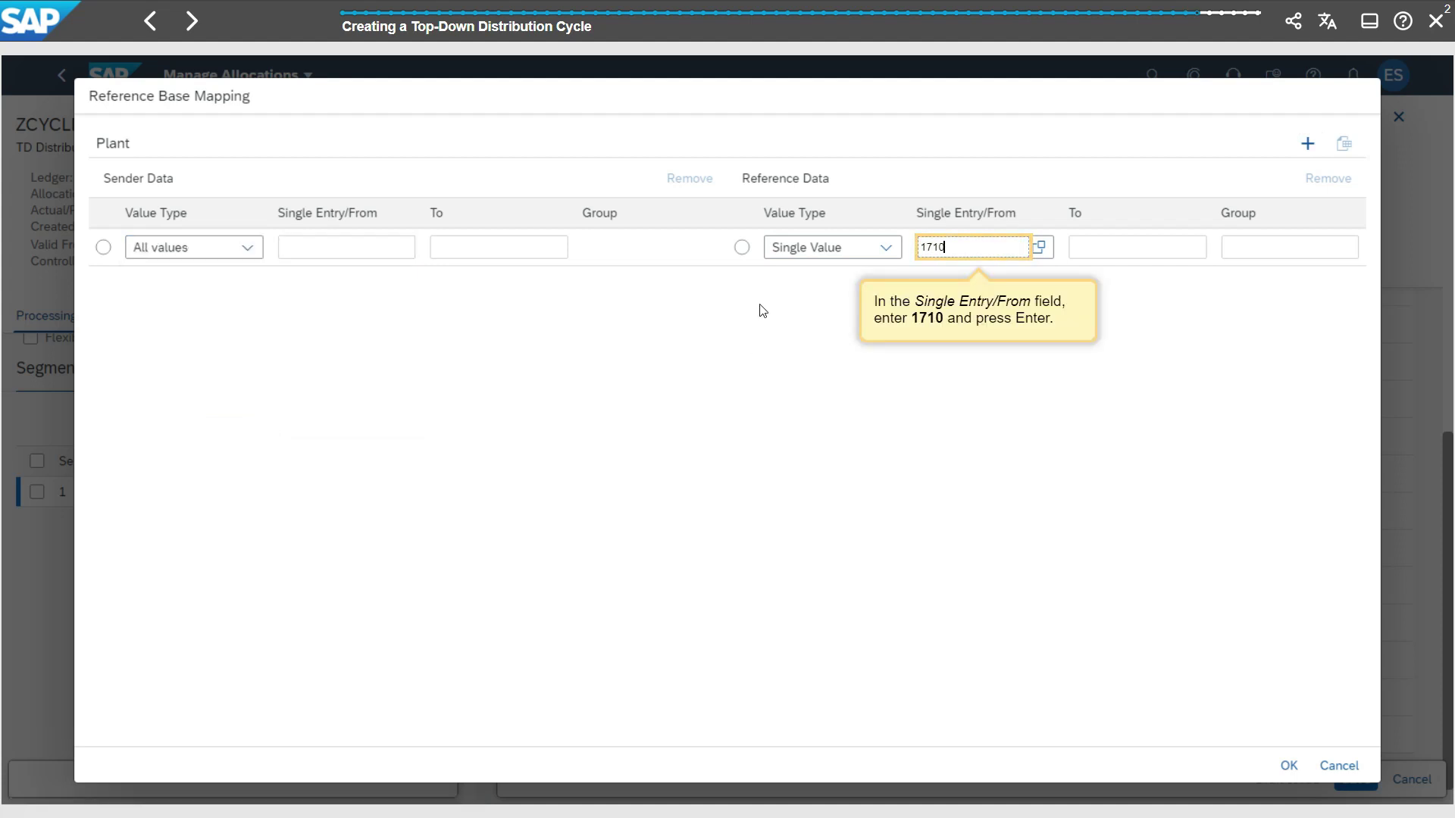
{"action": "key", "text": "Return"}
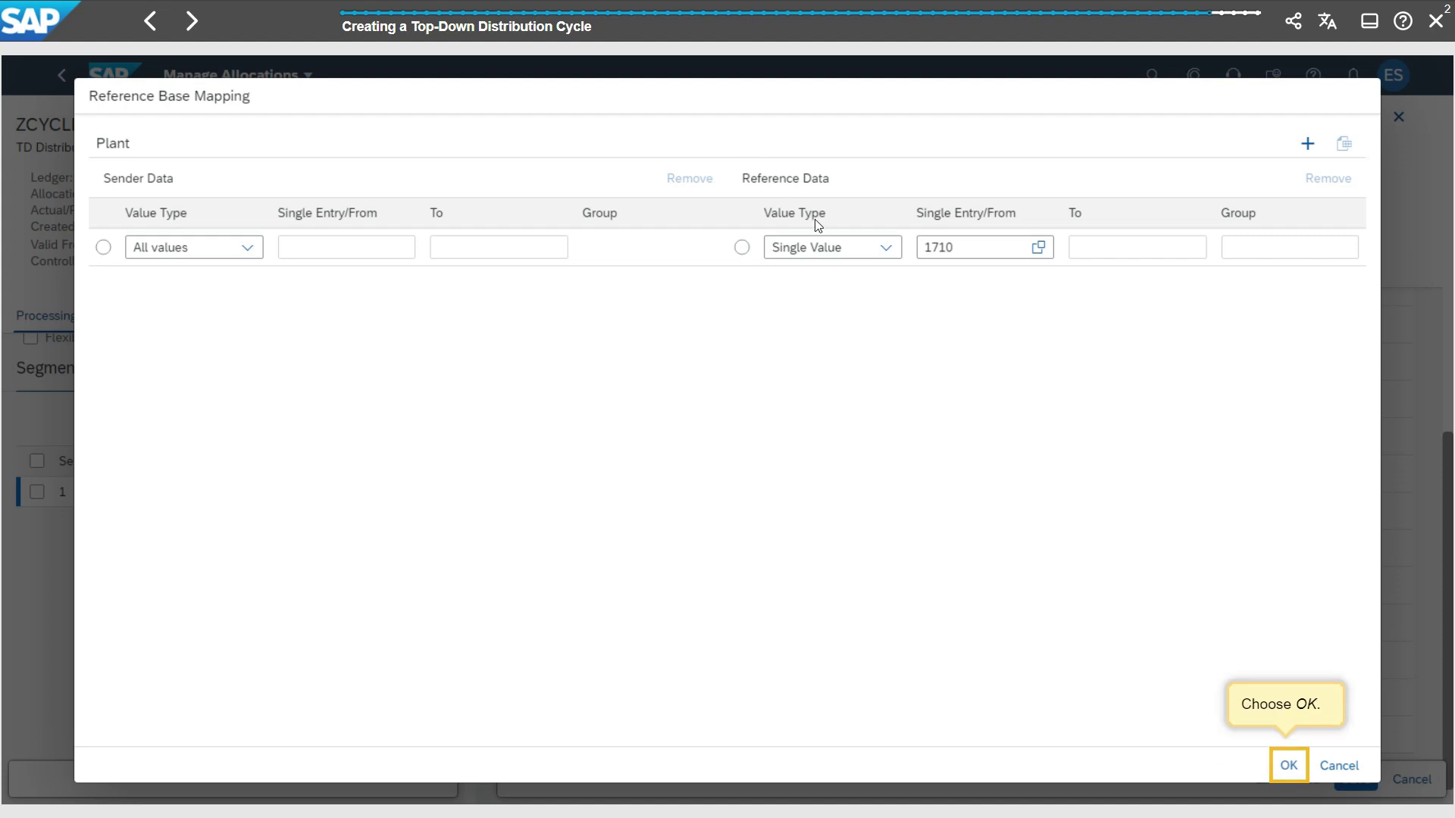
{"action": "left_click", "coordinate": [1290, 766]}
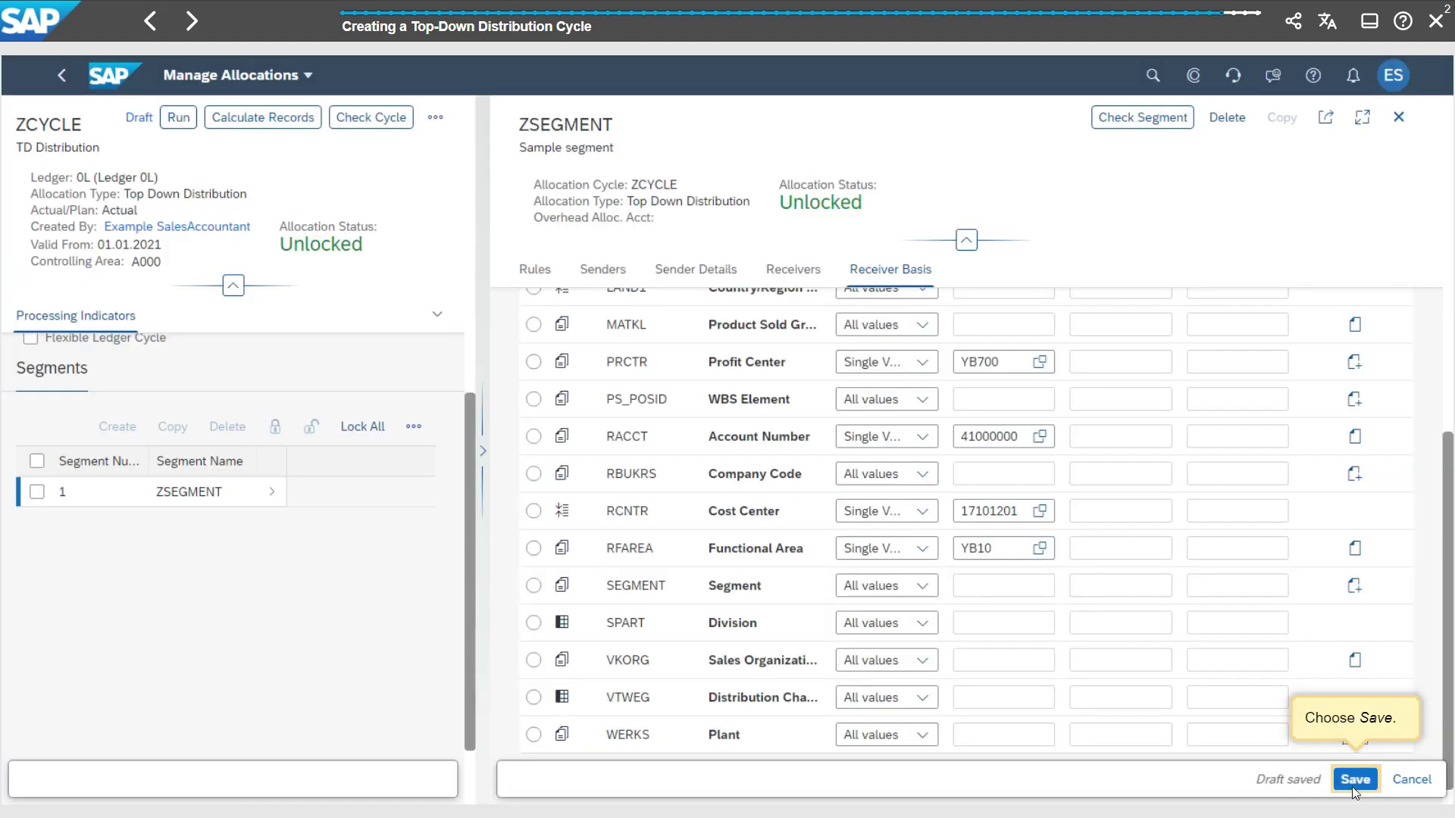
- Save the ZCYCLE allocation cycle with its segment and return to the launchpad, dismissing the closing tutorial note
{"action": "left_click", "coordinate": [1351, 780]}
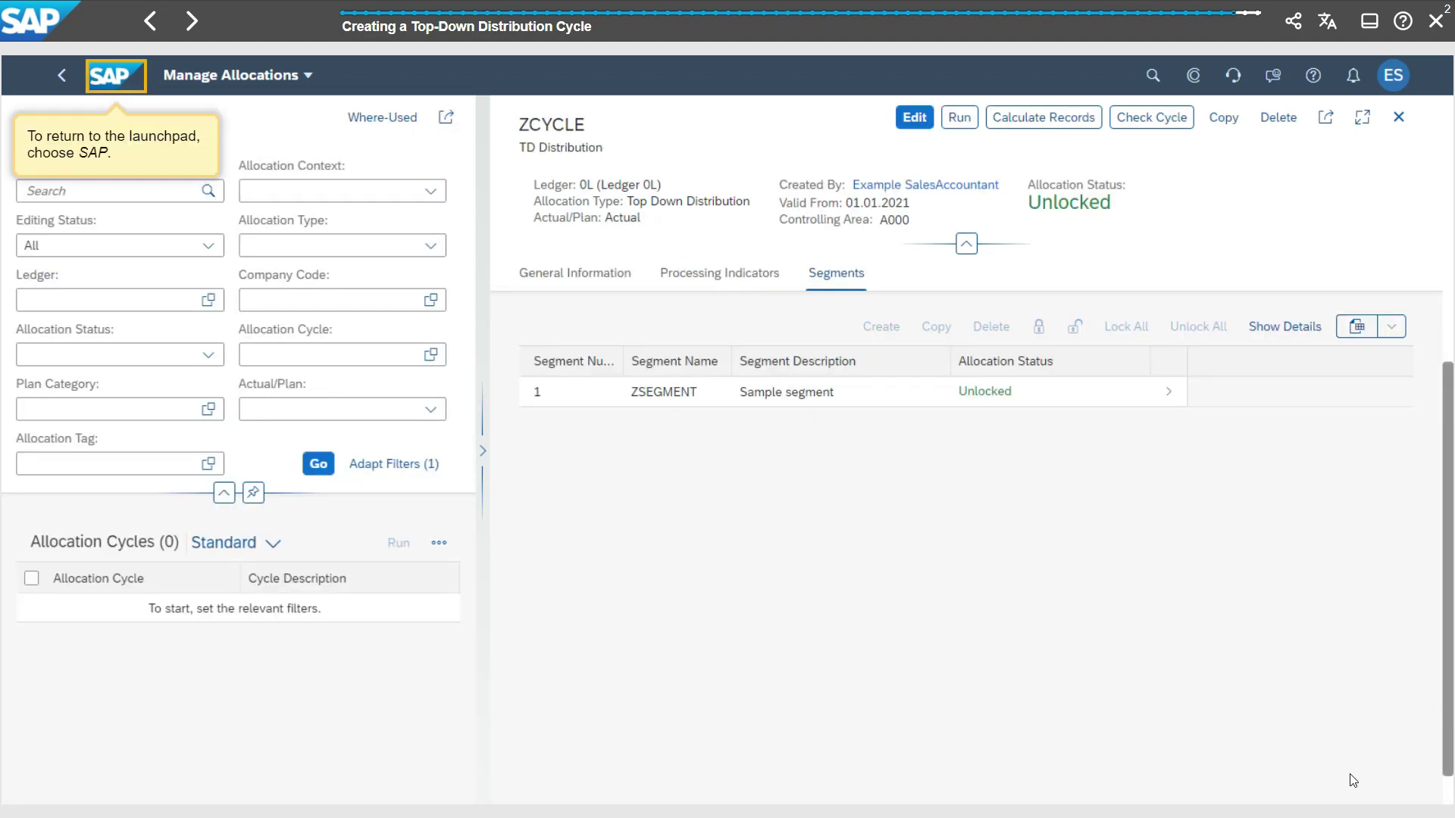
{"action": "left_click", "coordinate": [97, 77]}
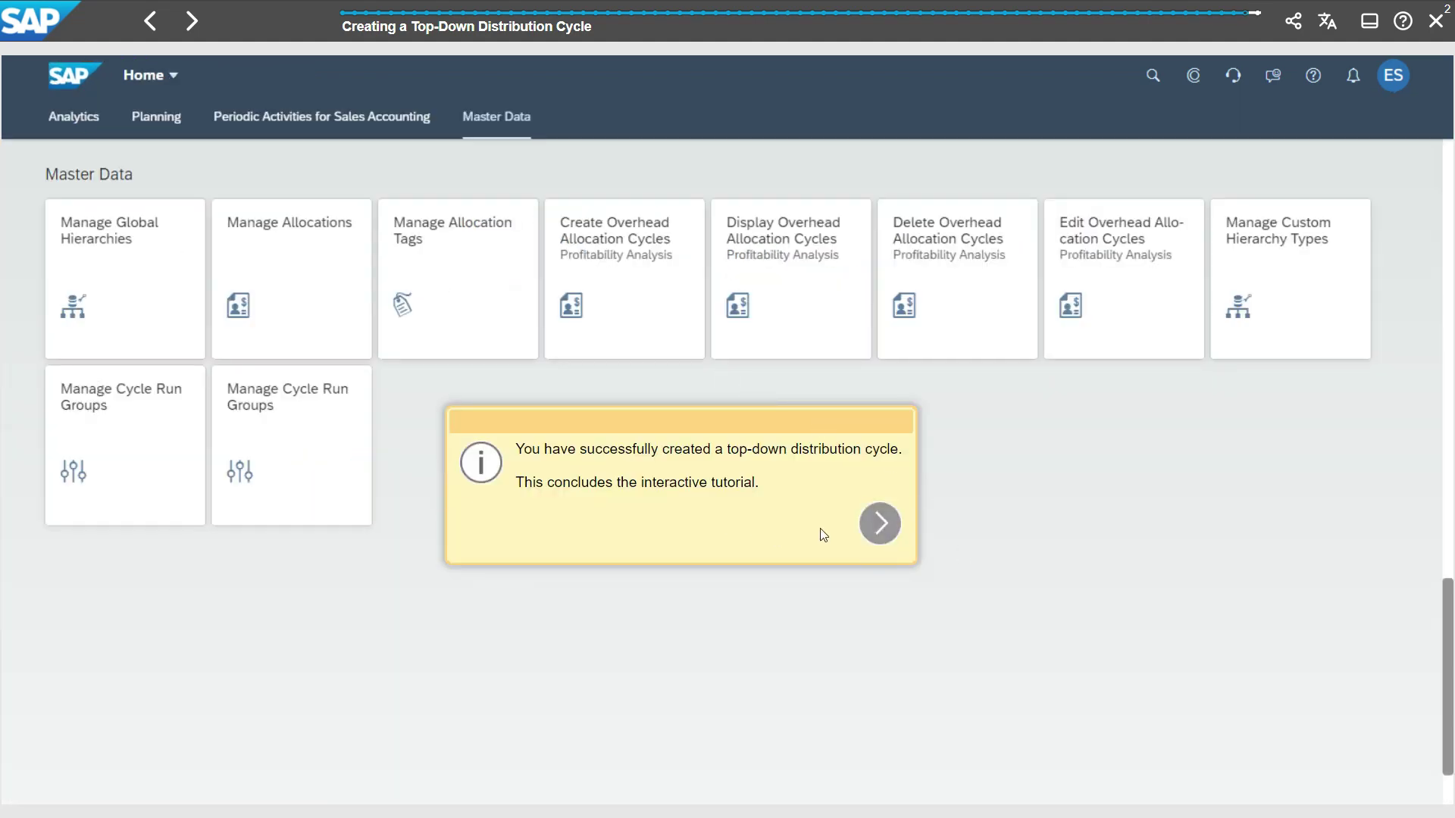
{"action": "left_click", "coordinate": [879, 522]}
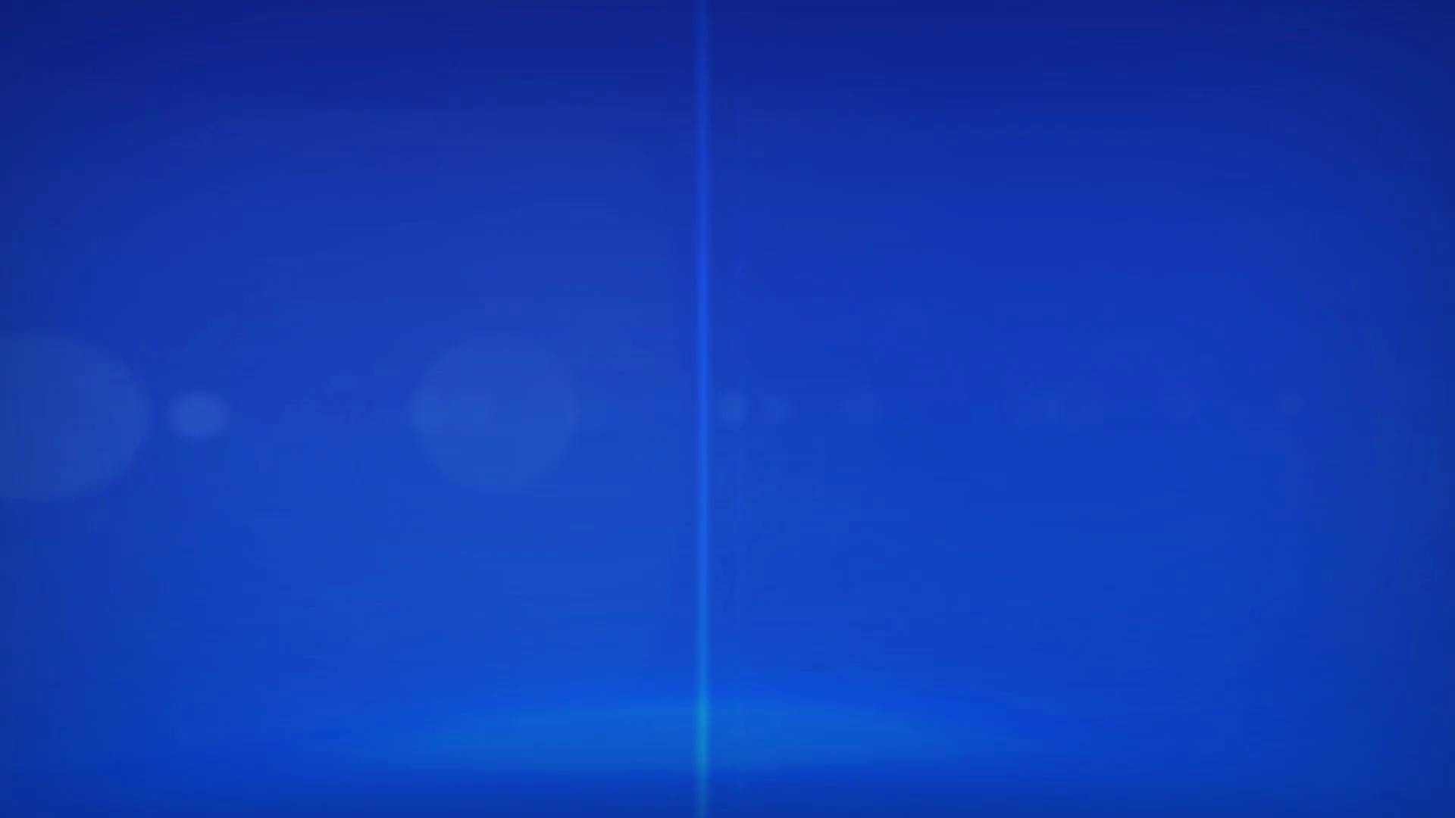